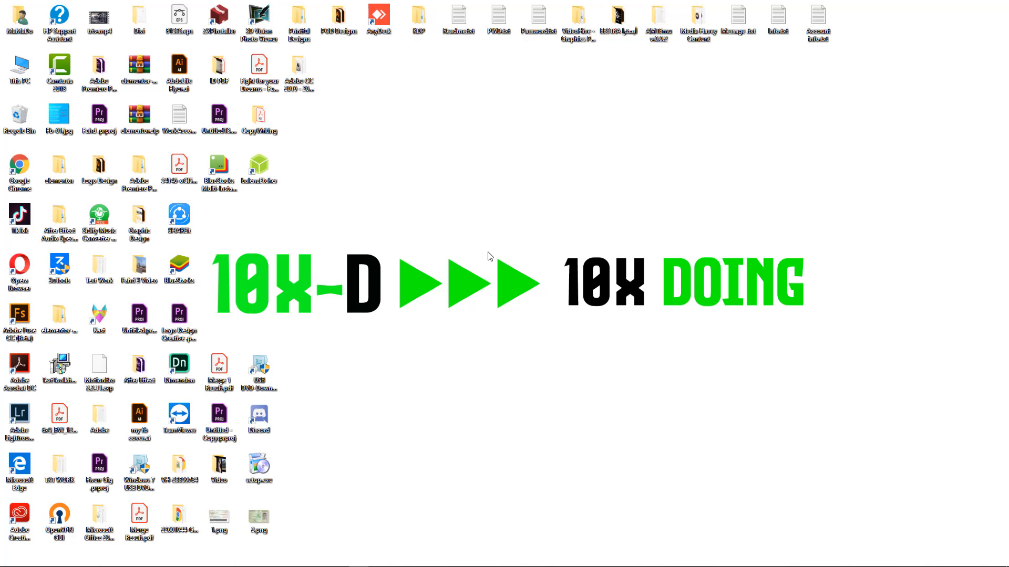
drag(487, 252, 548, 317)
drag(548, 319, 487, 244)
- Switch to the Chrome window showing Amazon and dismiss the COVID-19 notice
mouse_move(525, 566)
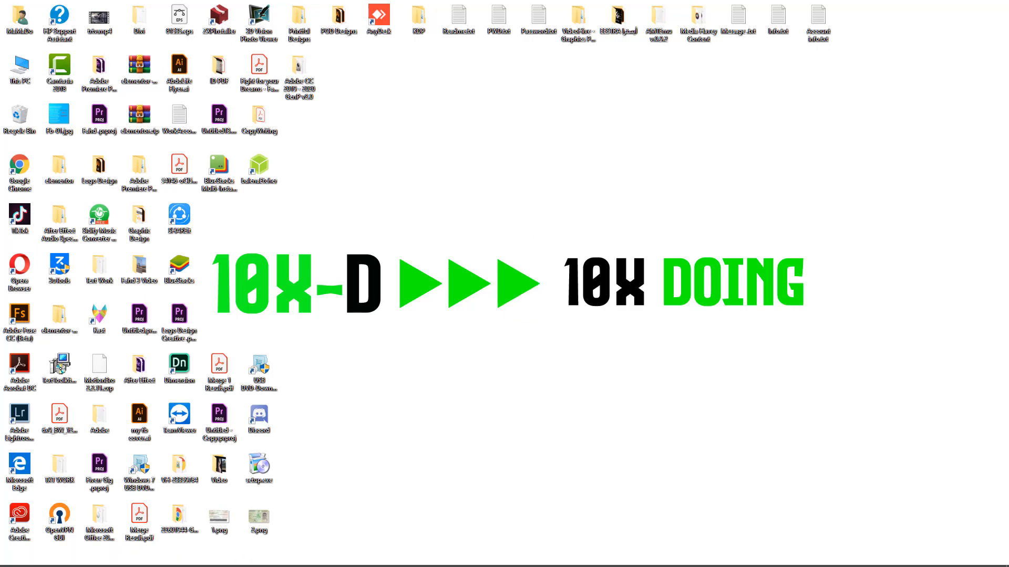
mouse_move(261, 559)
click(361, 523)
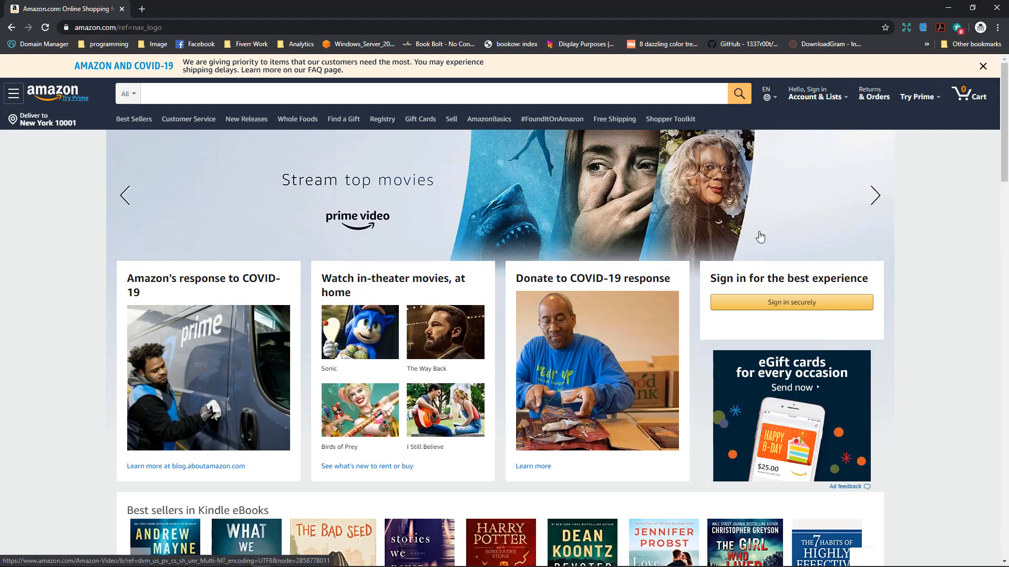
click(983, 67)
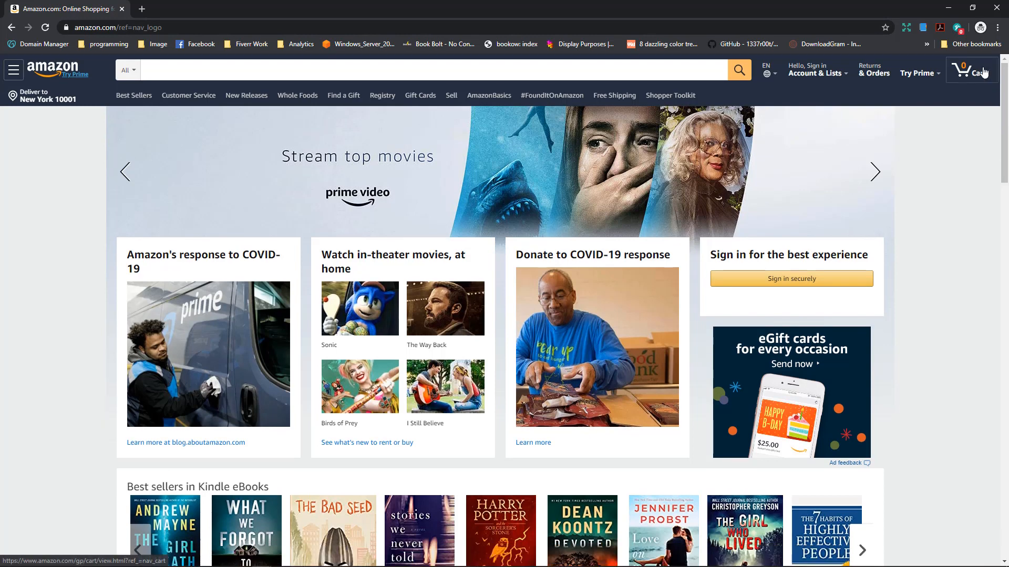
- Search Amazon for "cute dog coloring book"
click(272, 74)
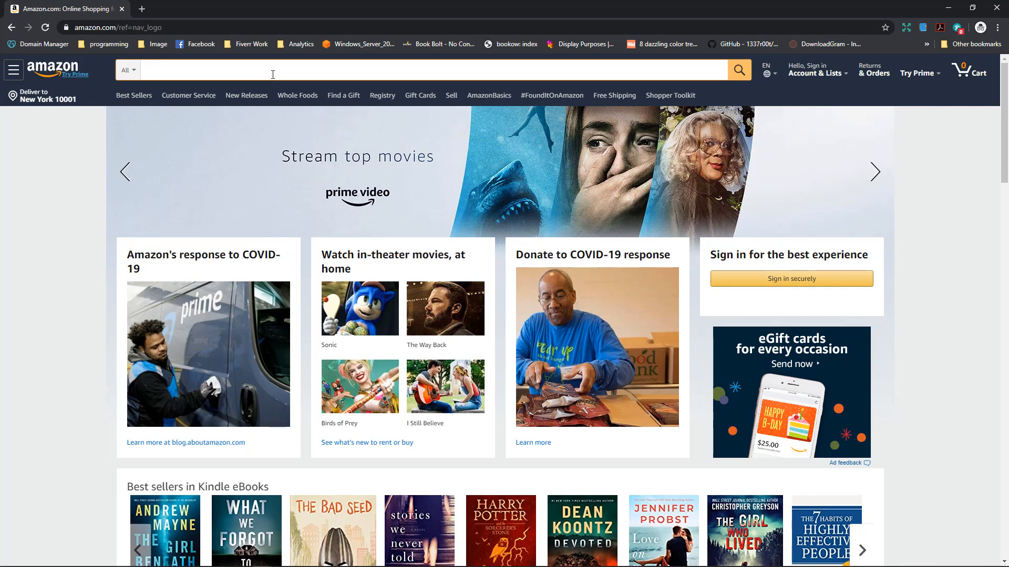
text(dog coloring book)
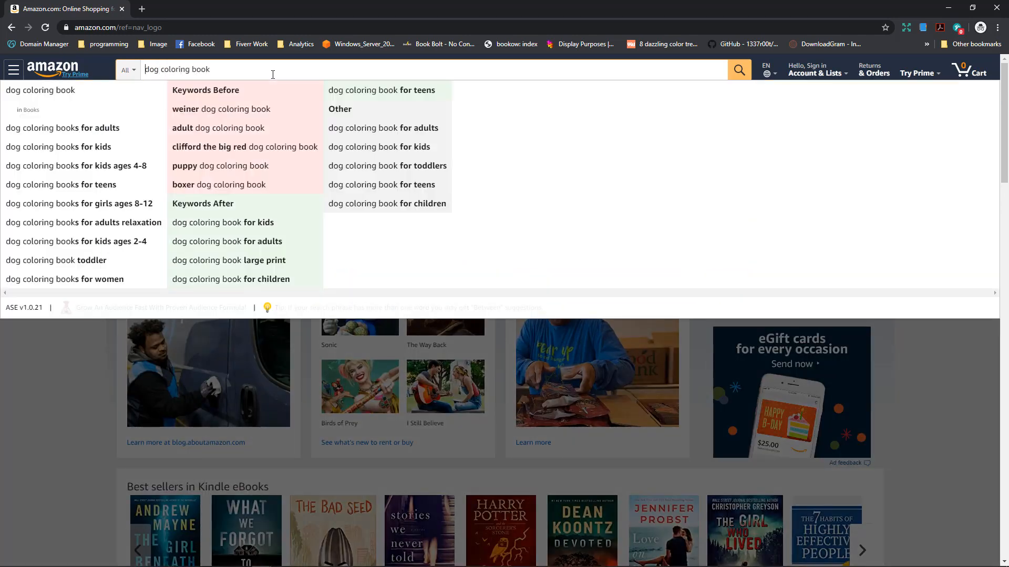
key(Home)
text(cute dog)
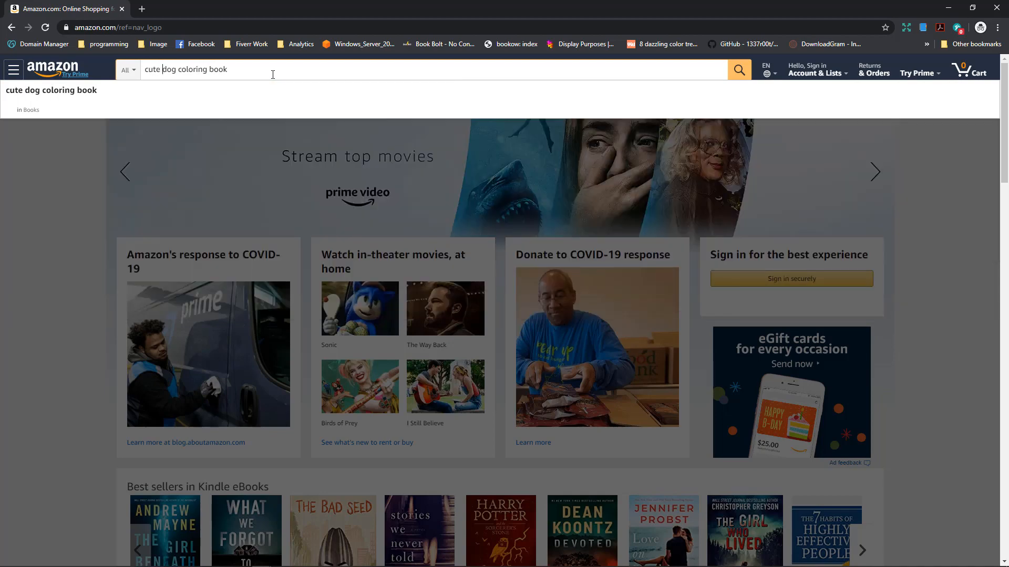
key(Return)
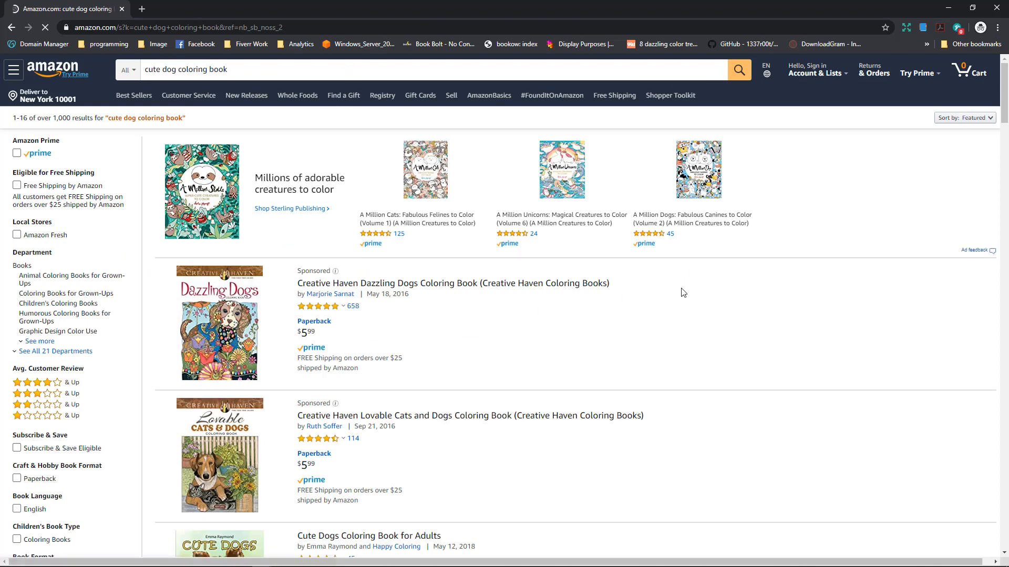
- Examine the coloring book results, comparing covers, prices, best-seller ranks and estimated sales
scroll(685, 350, down, 3)
scroll(685, 350, up, 3)
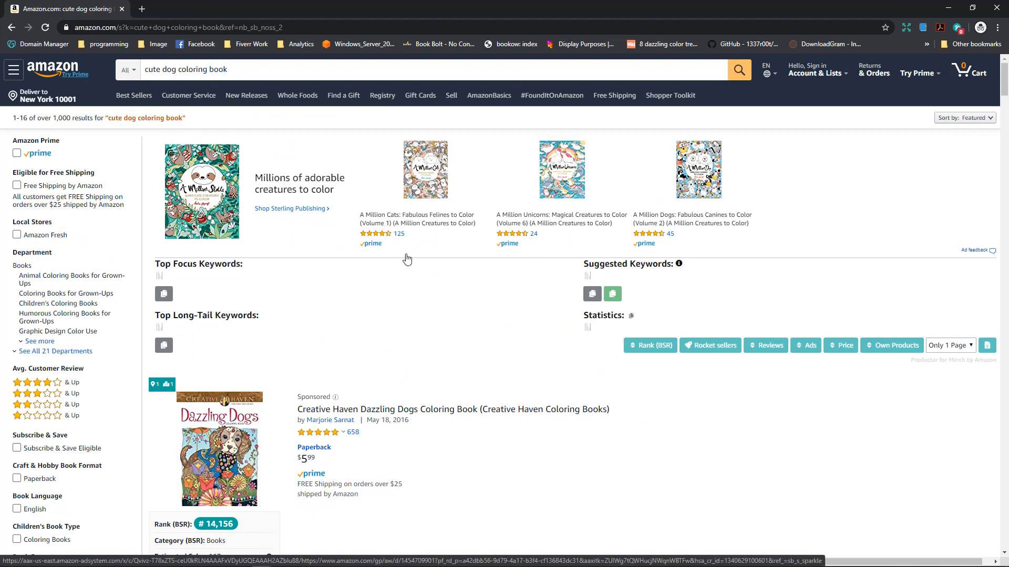
scroll(454, 323, down, 1)
scroll(452, 322, down, 10)
scroll(450, 322, up, 7)
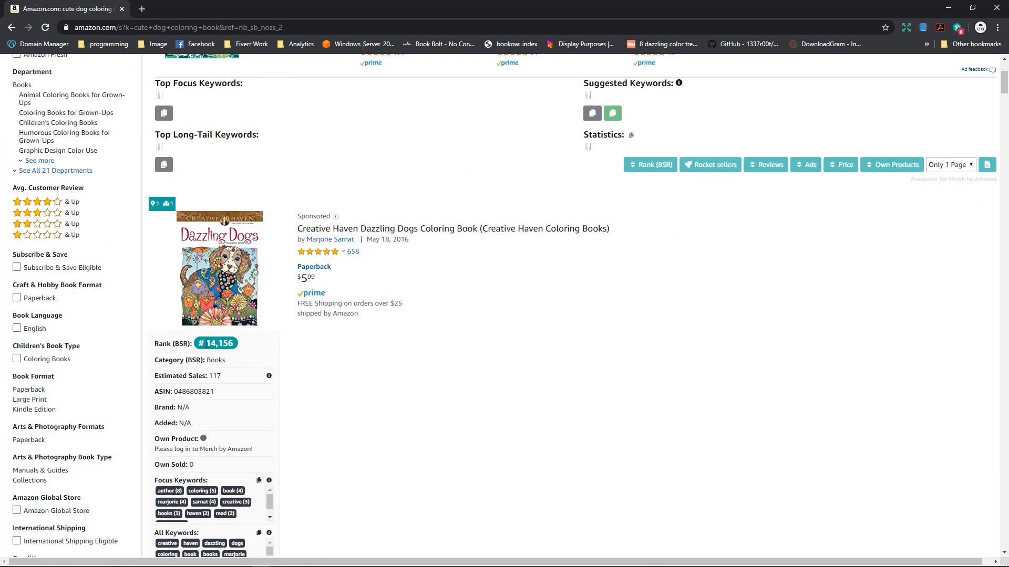
scroll(597, 304, down, 9)
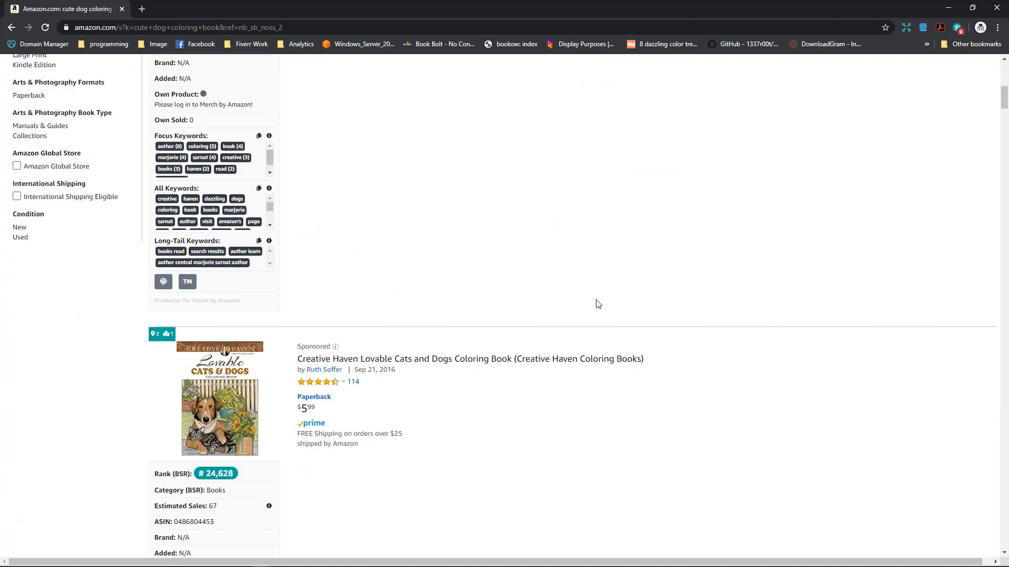
scroll(476, 330, down, 13)
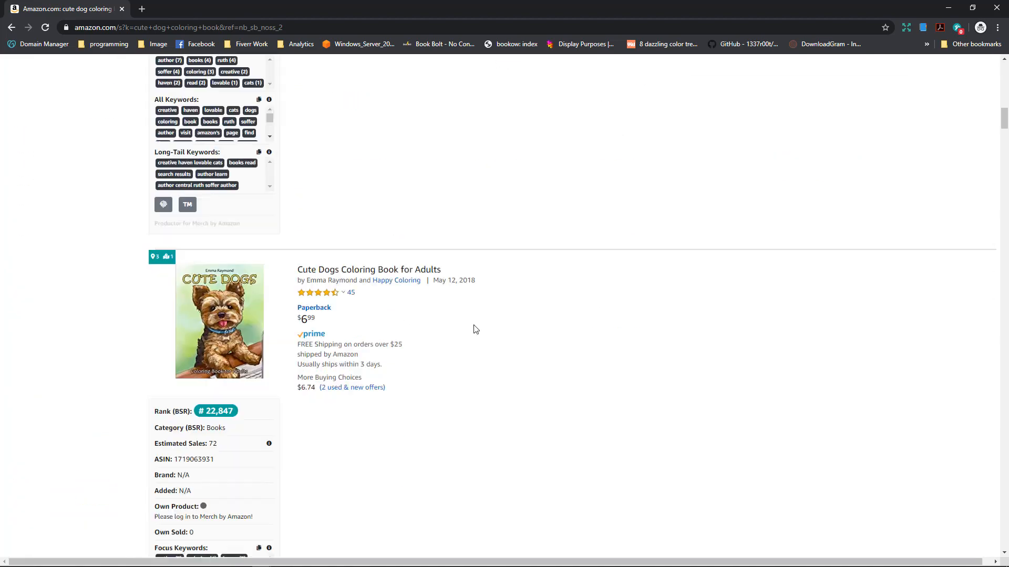
scroll(476, 329, up, 3)
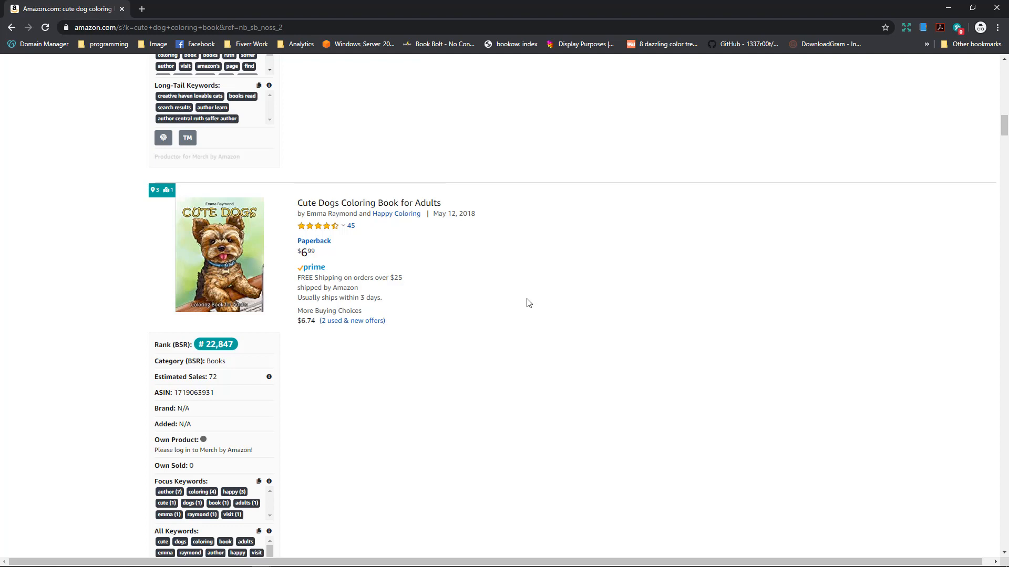
scroll(528, 303, down, 5)
scroll(140, 313, up, 5)
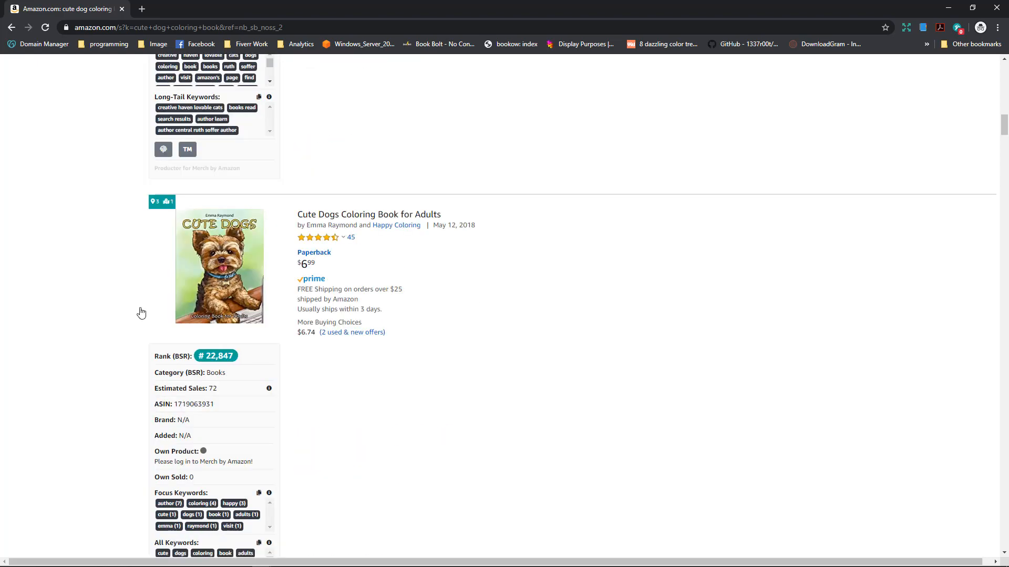
- Open the "Cute Dogs Coloring Book for Adults" listing in a separate browser tab and bring that page into view
middle_click(364, 217)
scroll(420, 331, down, 4)
scroll(423, 332, down, 2)
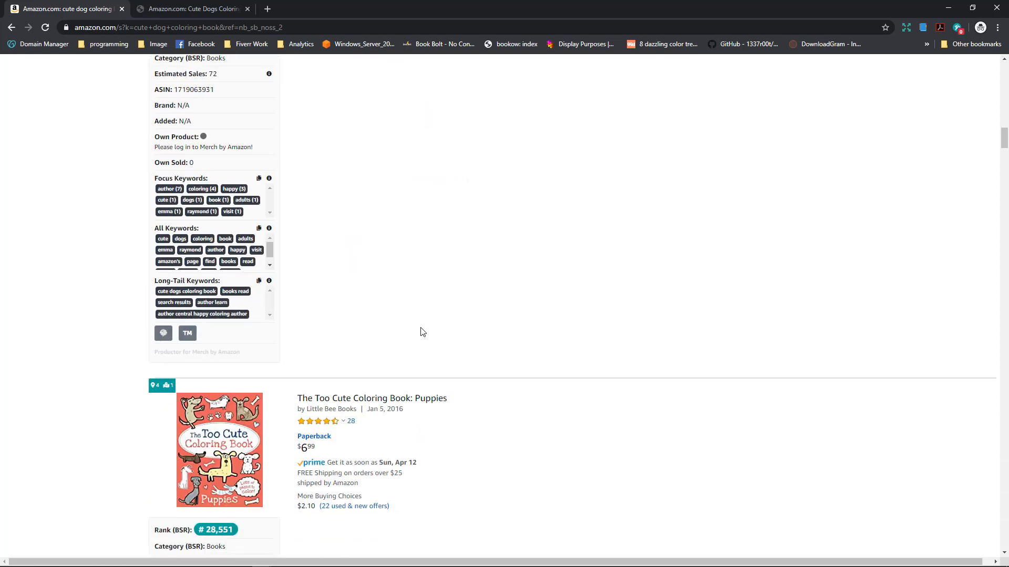
scroll(423, 332, down, 5)
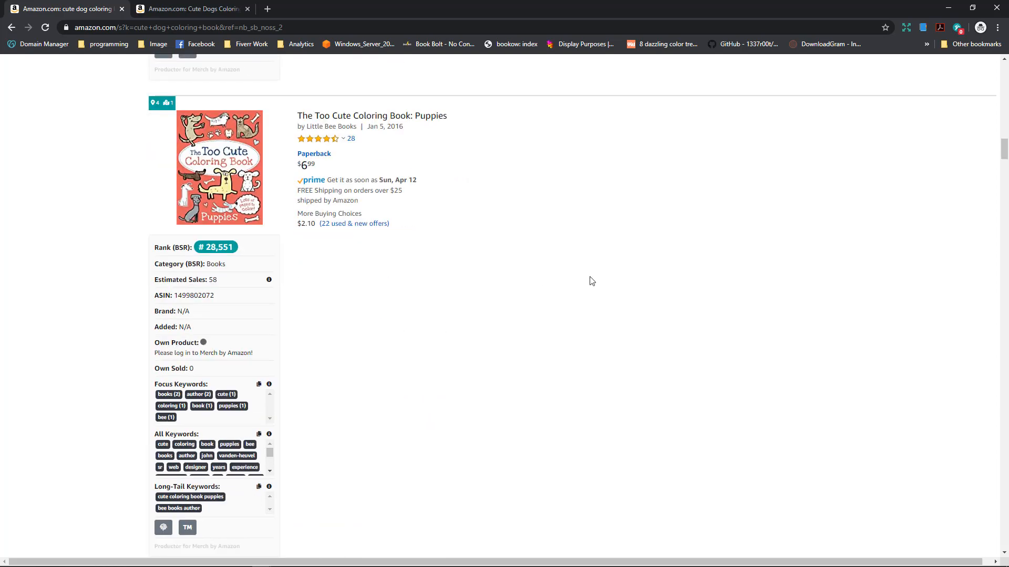
click(211, 7)
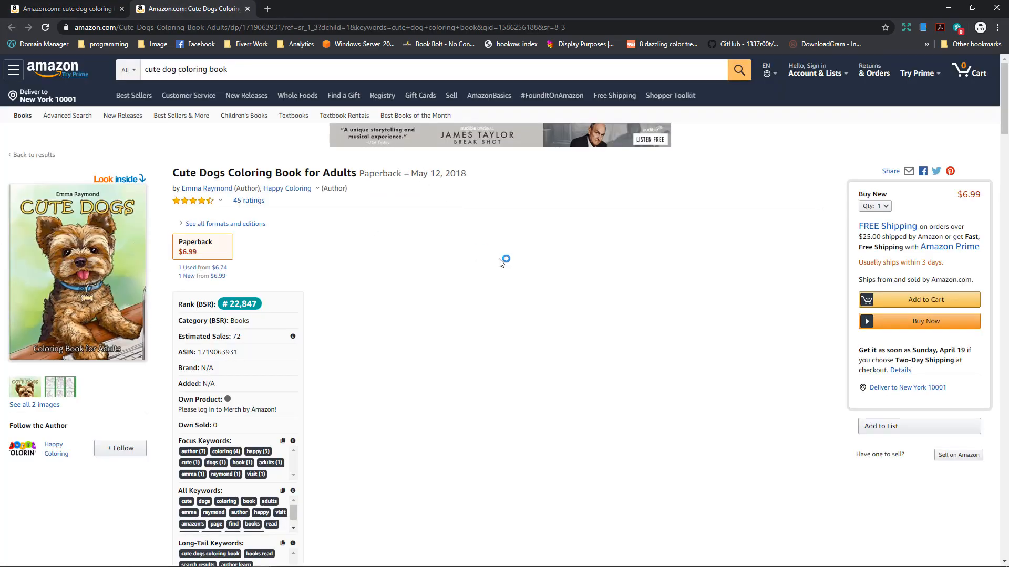
- Check the product details of the Cute Dogs coloring book, especially its product dimensions
scroll(501, 263, down, 2)
scroll(500, 263, down, 13)
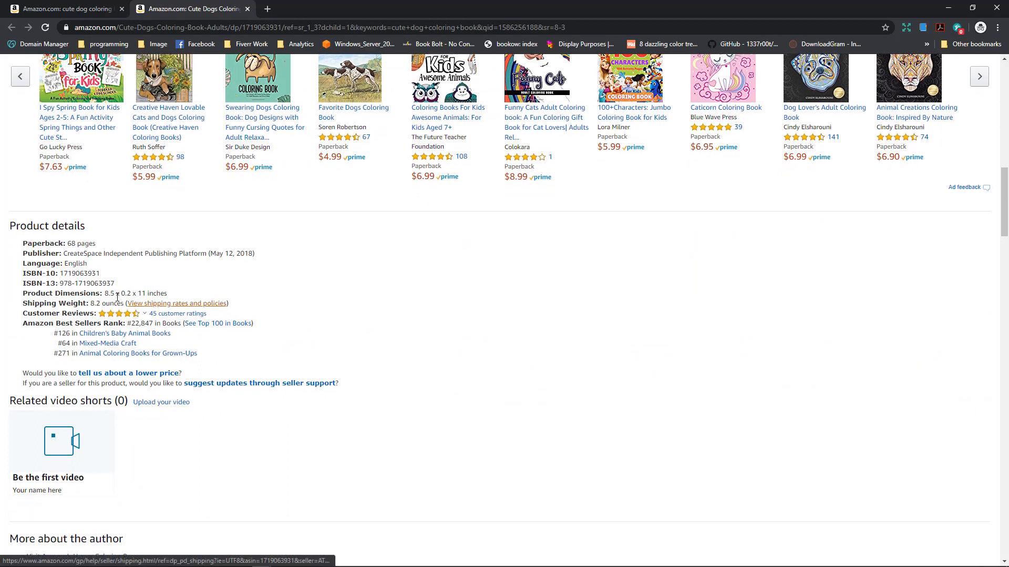
drag(105, 293, 115, 293)
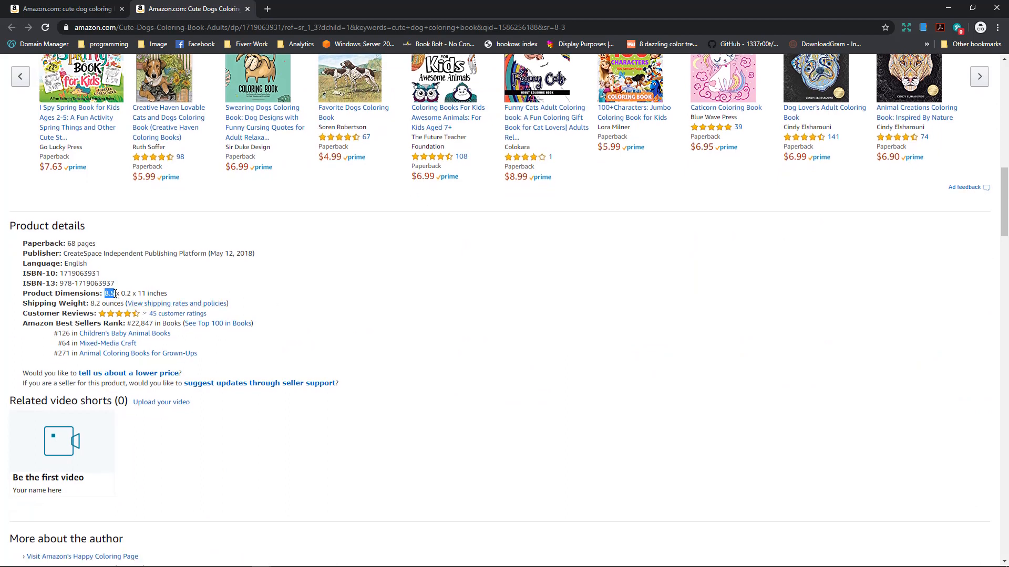
click(86, 293)
drag(105, 292, 134, 293)
click(134, 293)
drag(105, 293, 112, 293)
scroll(220, 288, up, 1)
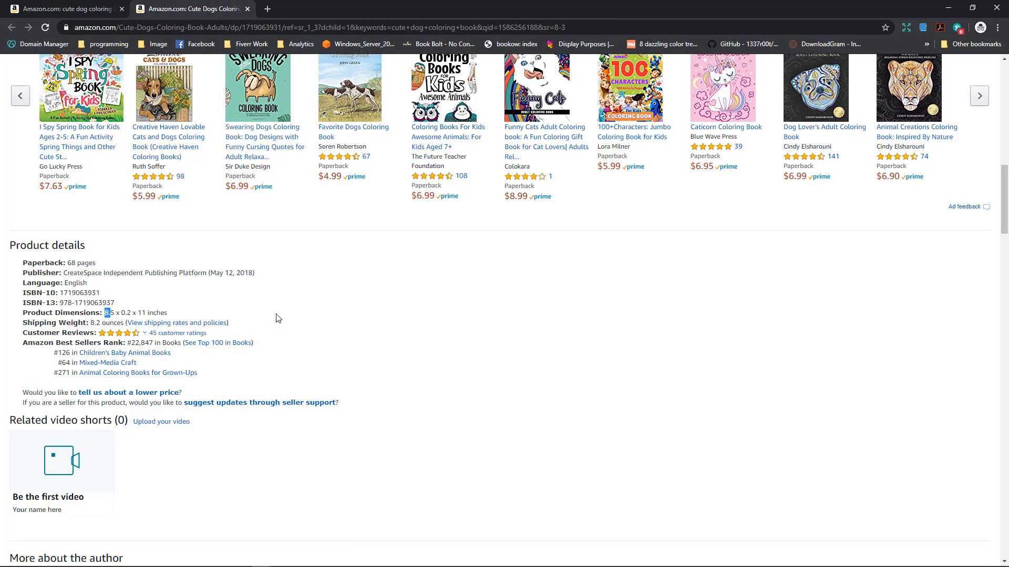
- Preview the Cute Dogs book with Look Inside, examining its front cover, interior coloring pages and back cover
scroll(277, 318, up, 15)
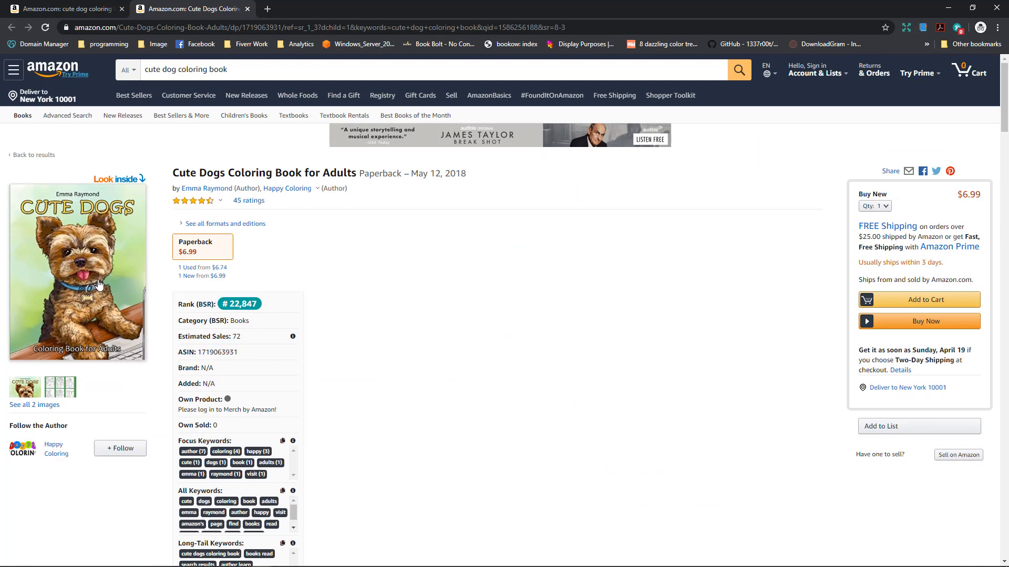
click(98, 283)
scroll(537, 331, down, 15)
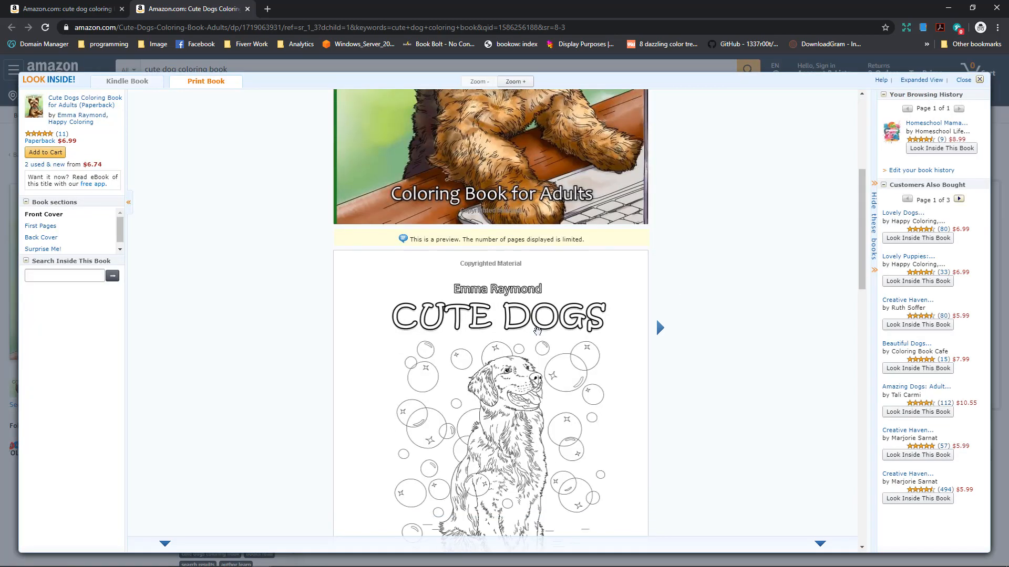
scroll(537, 331, down, 10)
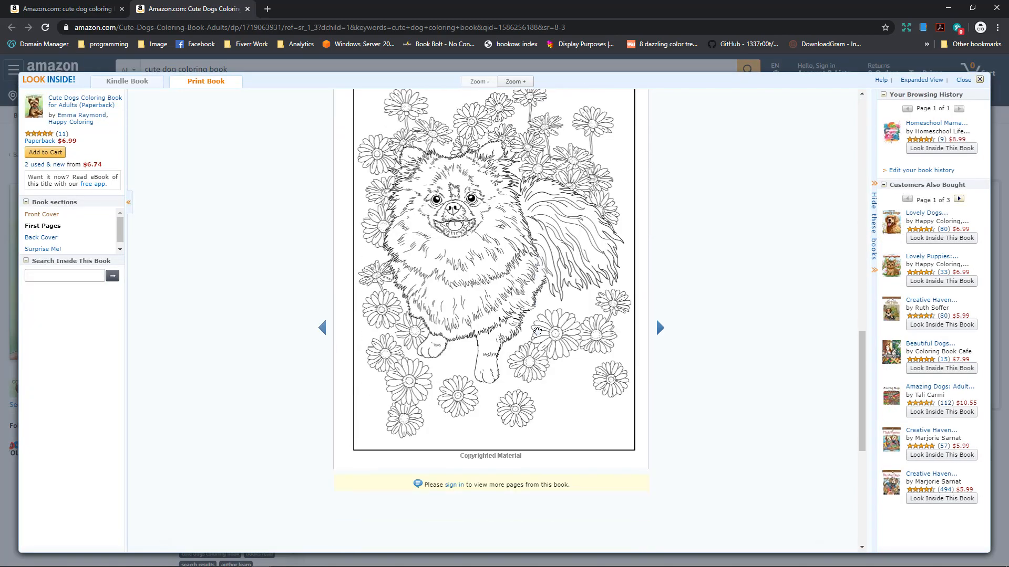
scroll(536, 320, down, 1)
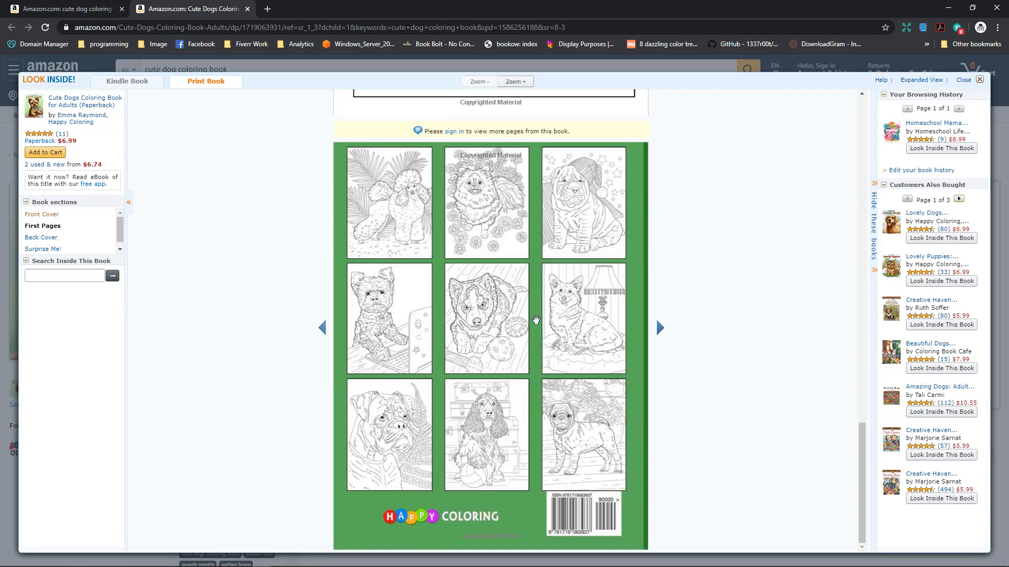
scroll(722, 308, up, 10)
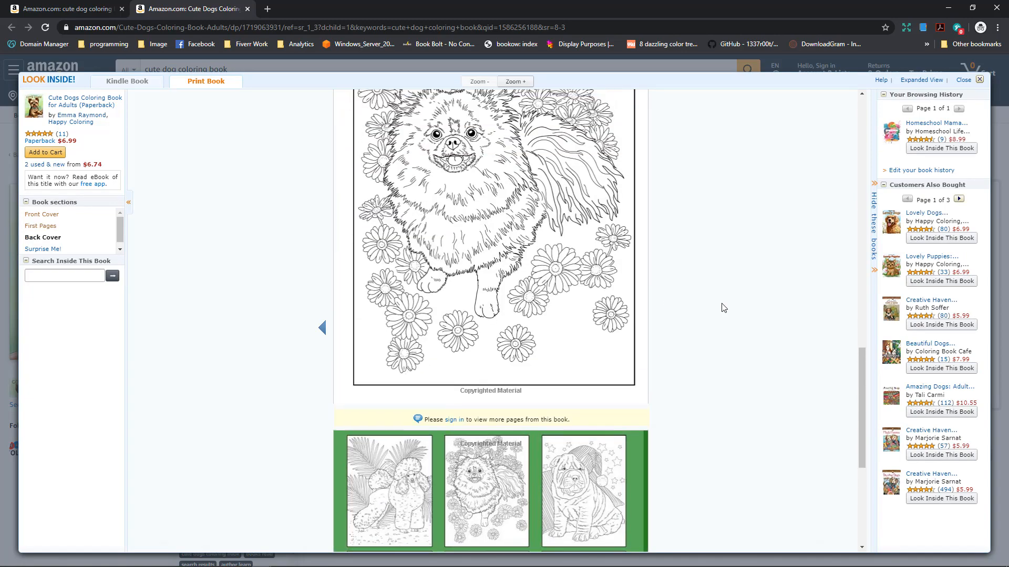
scroll(698, 308, down, 2)
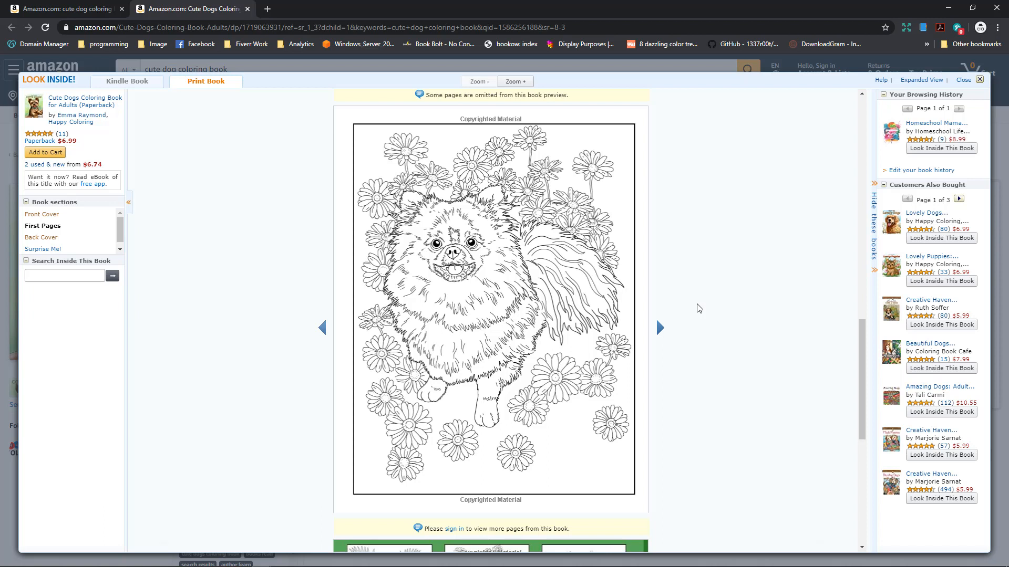
scroll(698, 308, up, 1)
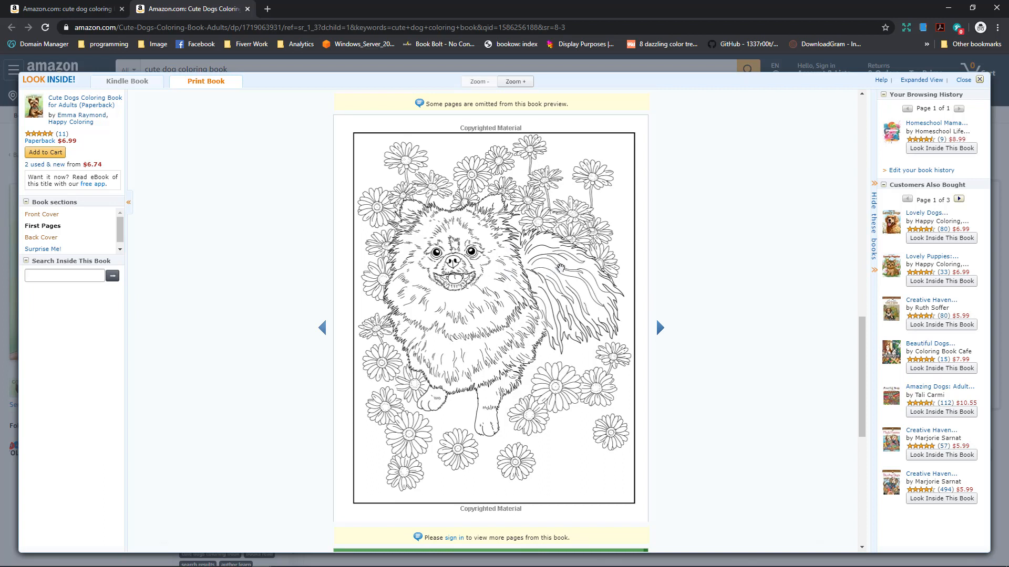
scroll(561, 268, up, 1)
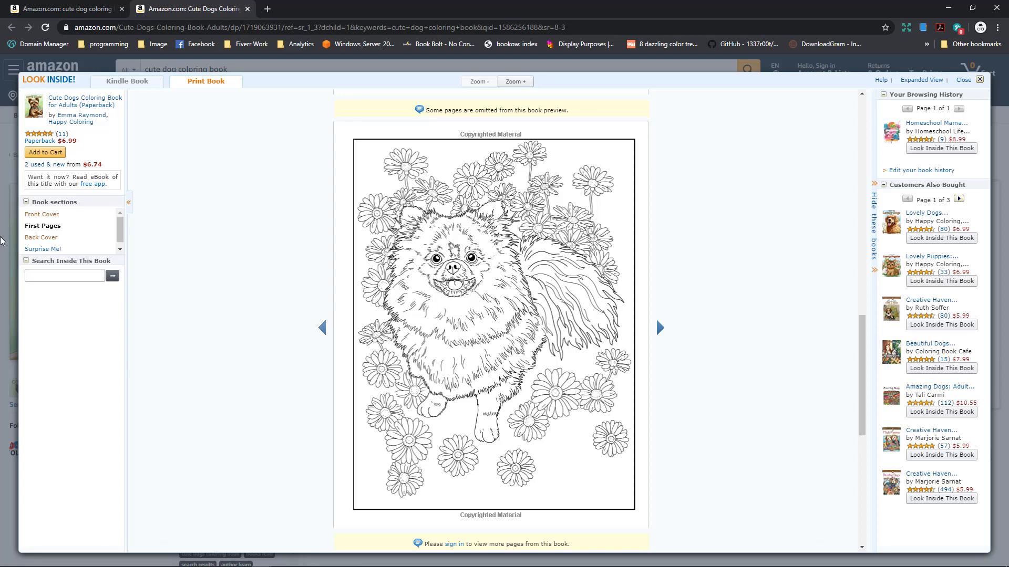
key(Escape)
- Search Google for "free vector" in a new browser tab
click(267, 9)
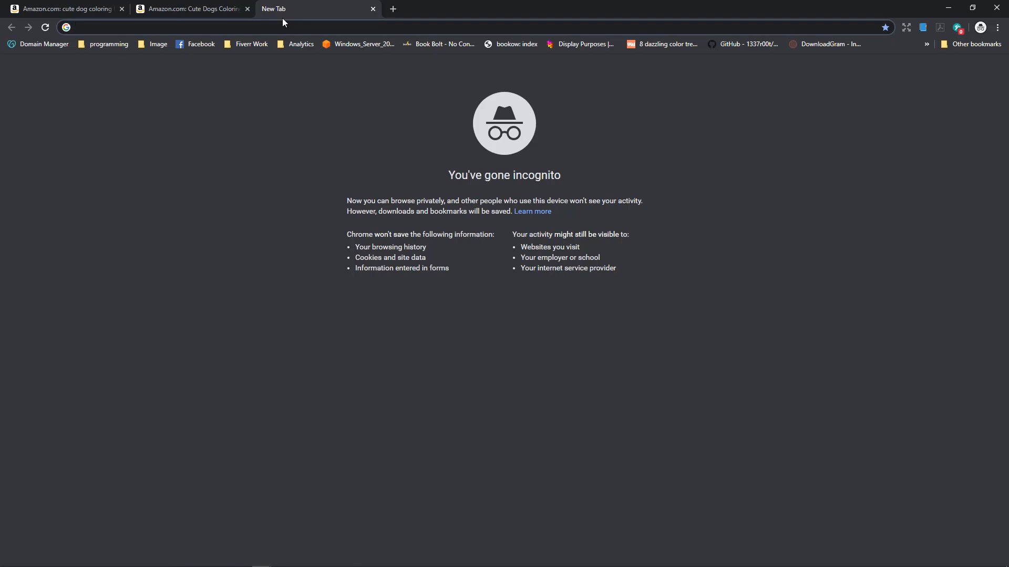
text(free vecotr)
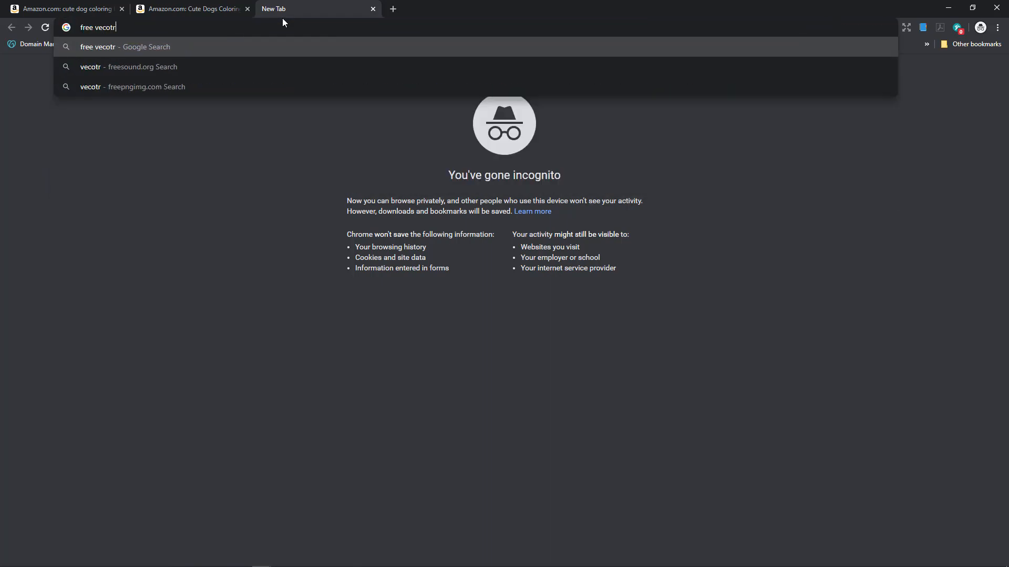
key(Return)
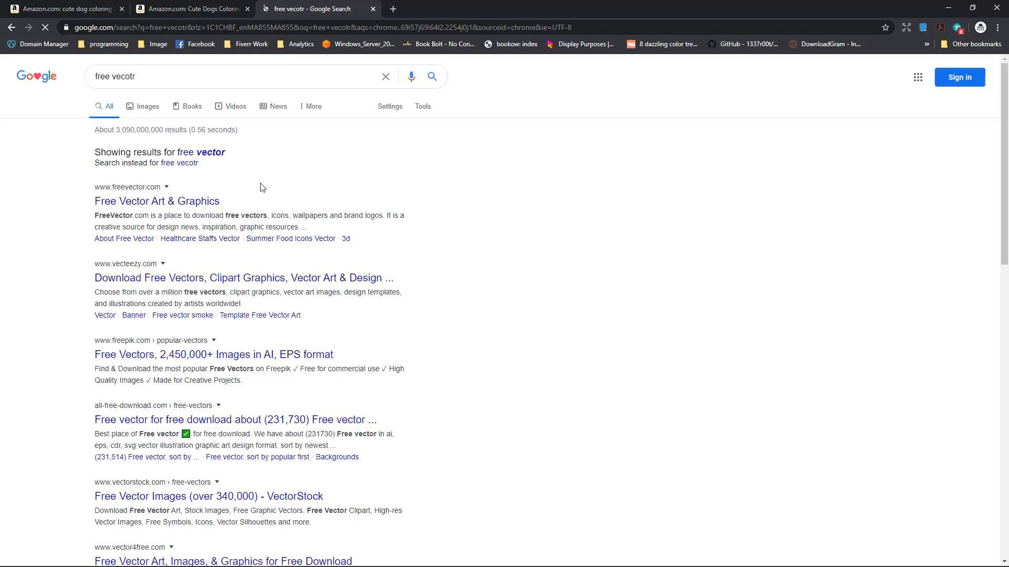
click(277, 152)
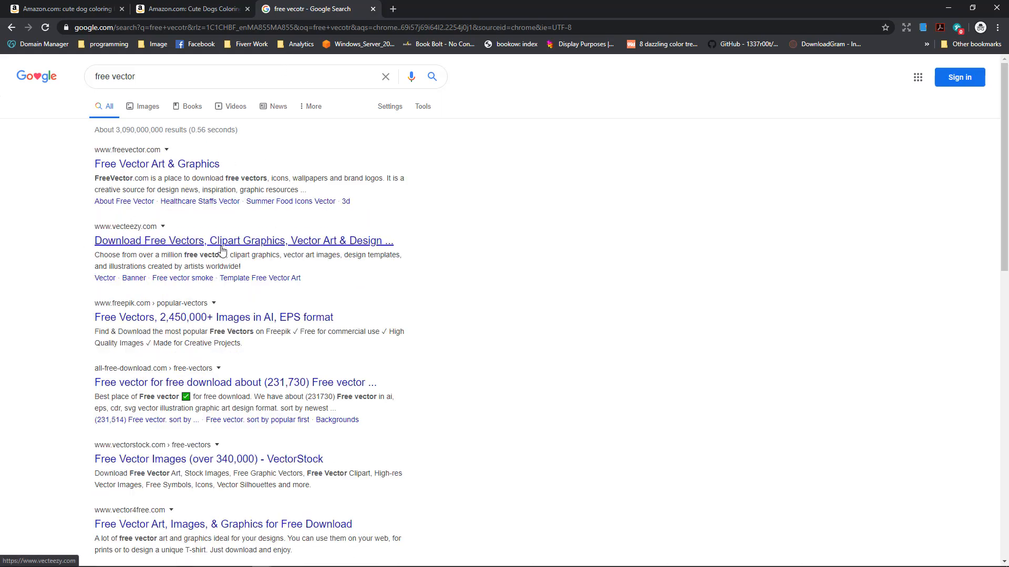
- Open the Vecteezy search result in its own browser tab and search all vectors for "Dogs"
middle_click(133, 244)
click(461, 4)
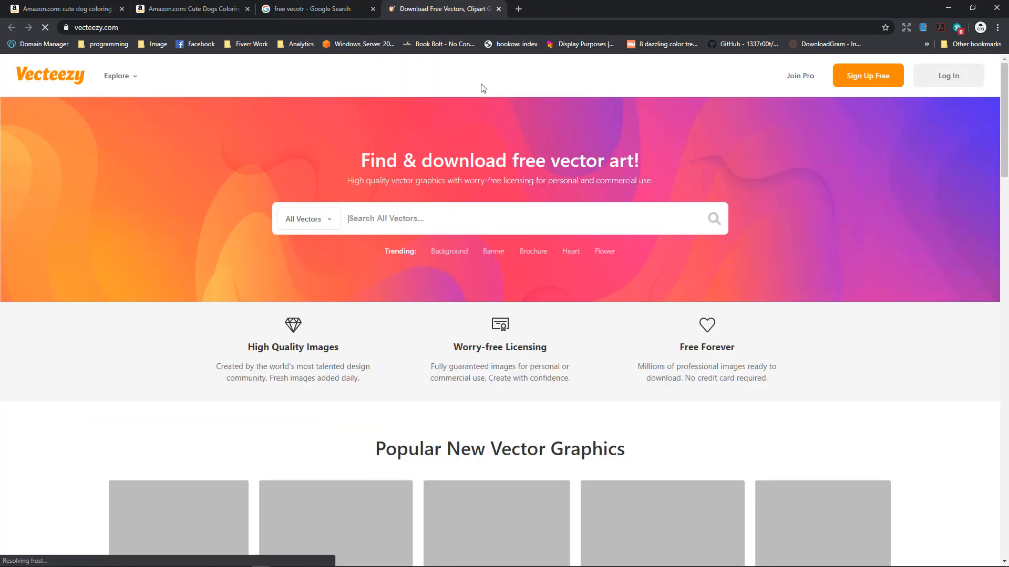
click(507, 209)
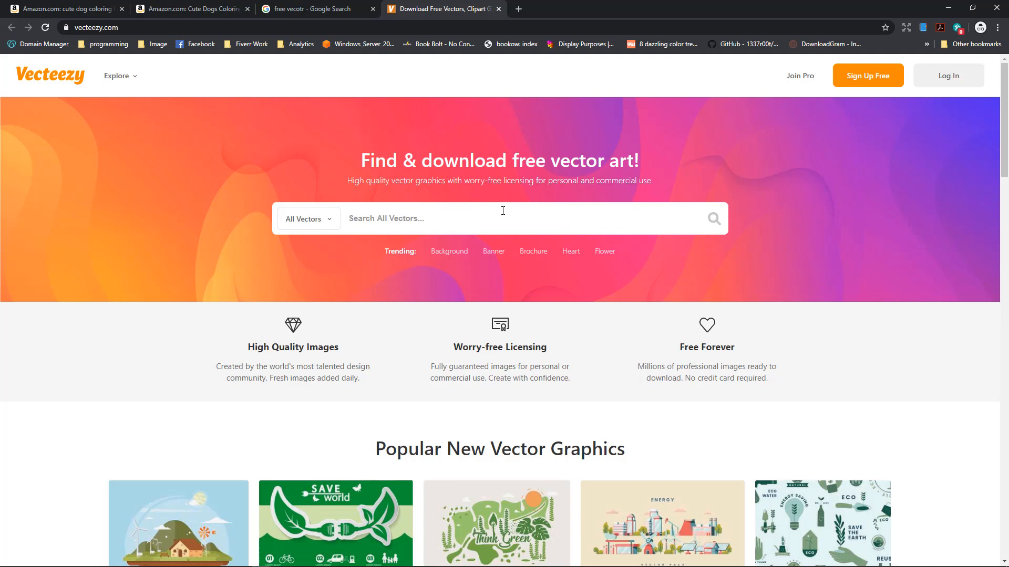
text(Dogs)
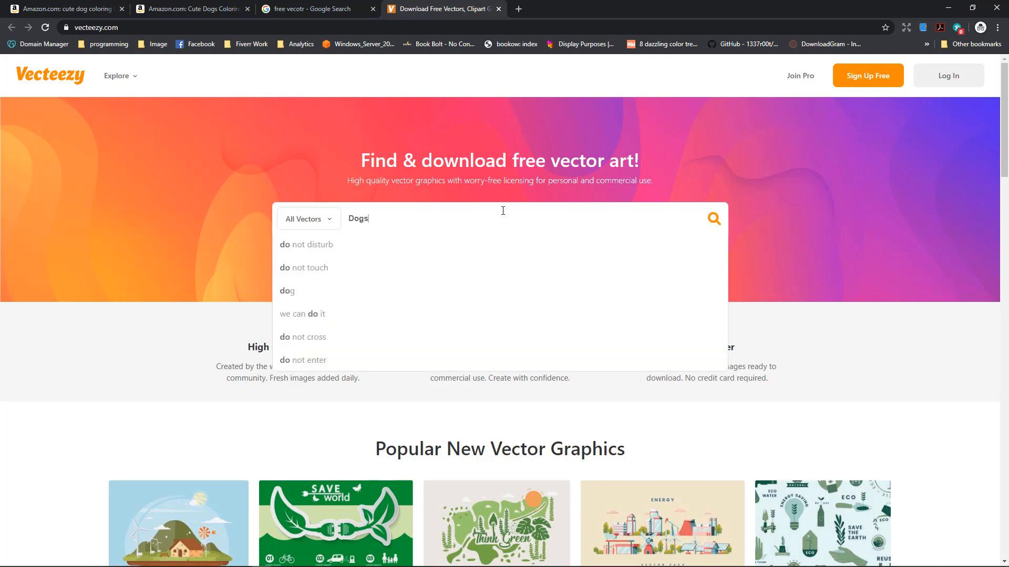
key(Return)
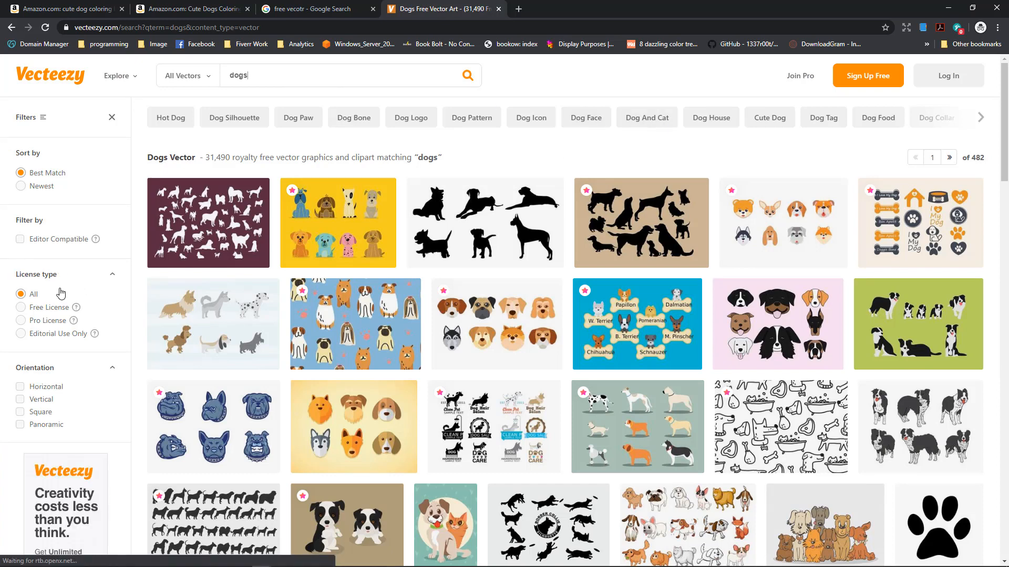
- Filter the dog vectors to Free License and open the "Different types of dogs" result in its own browser tab
click(24, 308)
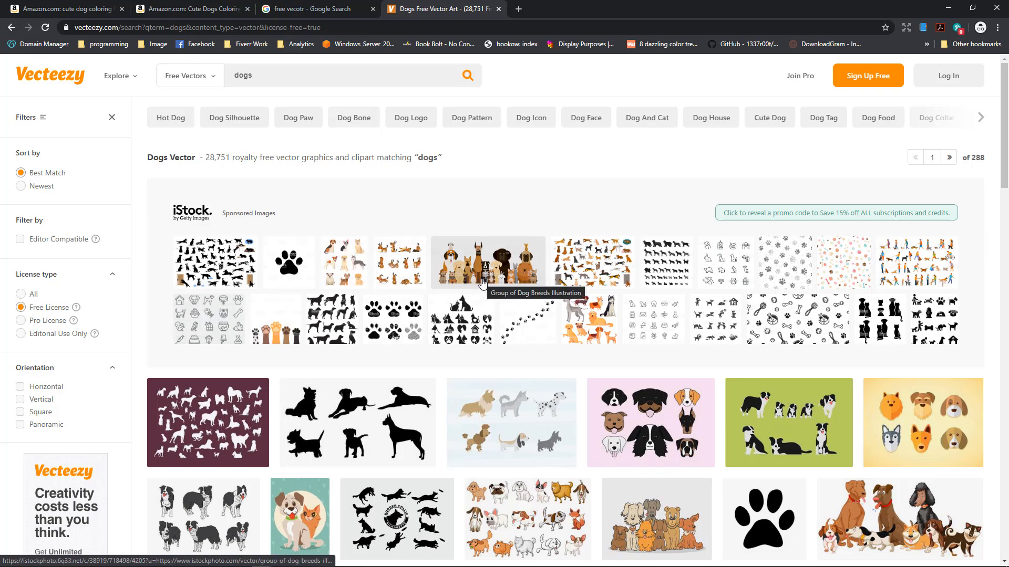
scroll(482, 283, down, 2)
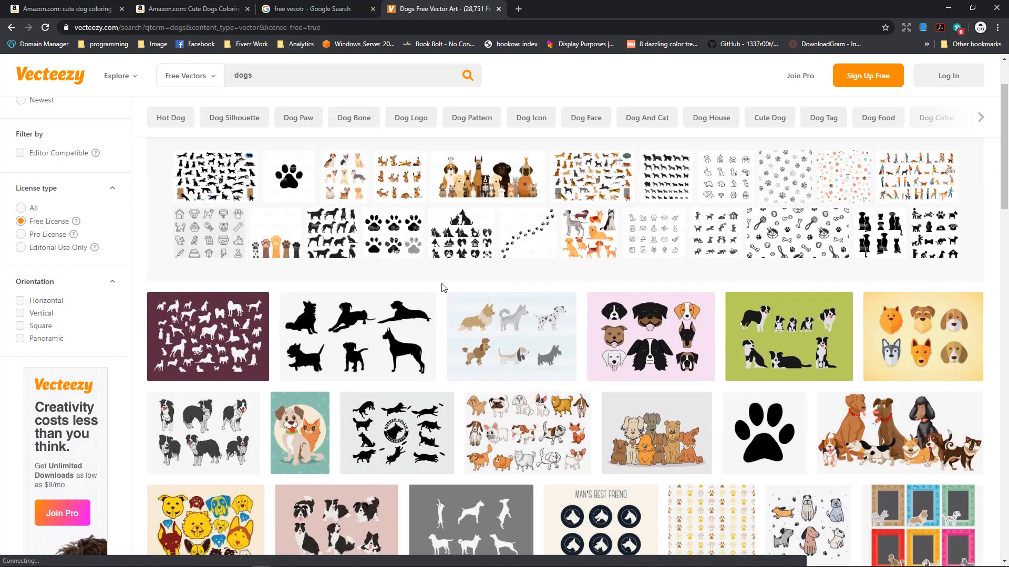
mouse_move(75, 225)
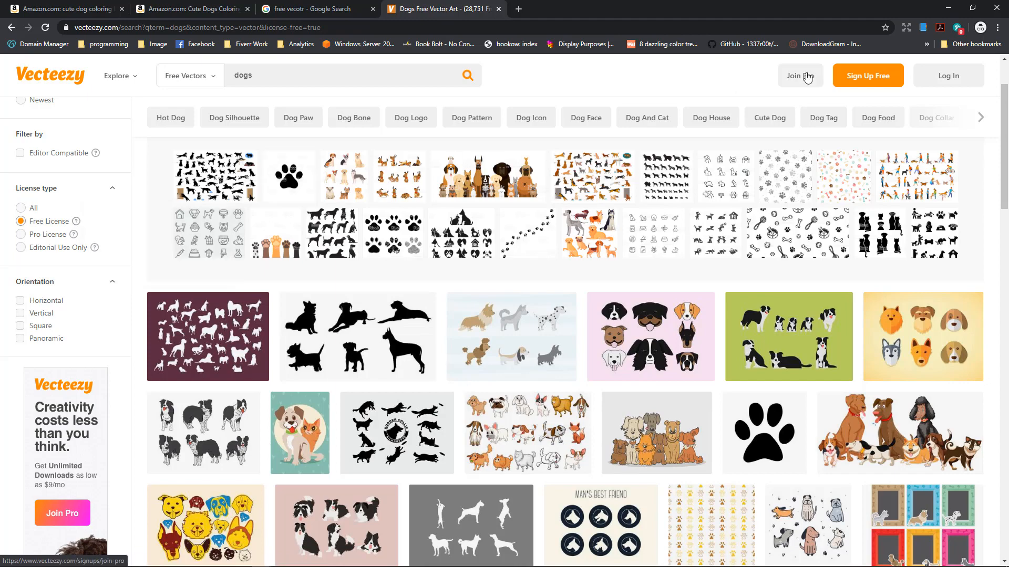
scroll(624, 267, down, 4)
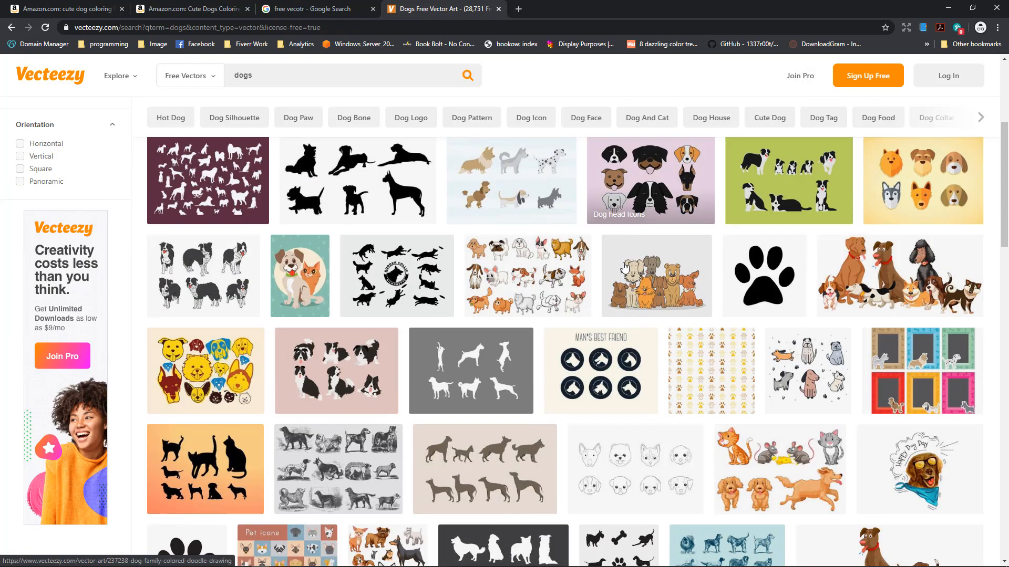
scroll(473, 341, down, 2)
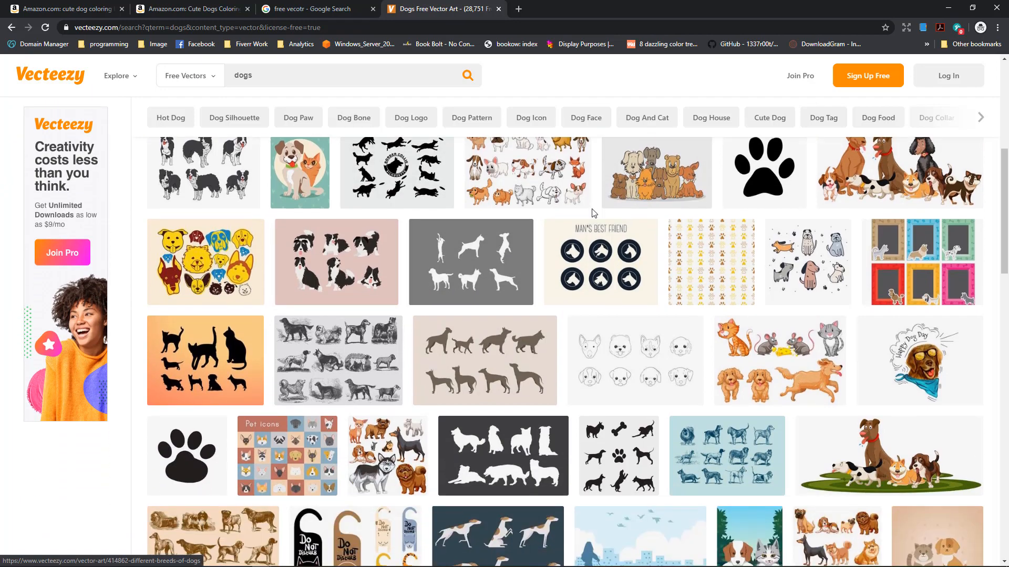
click(546, 456)
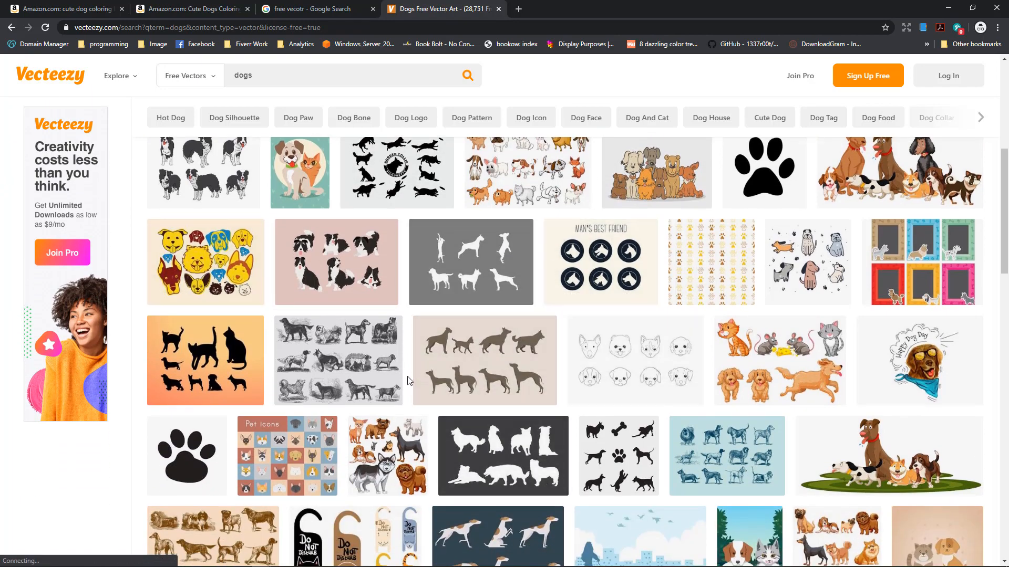
scroll(399, 384, down, 2)
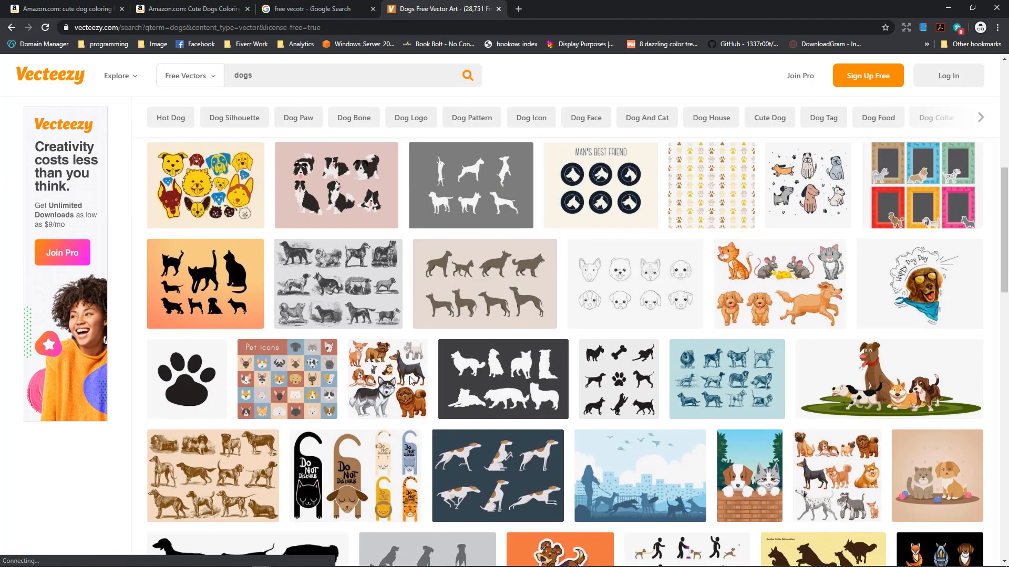
middle_click(384, 392)
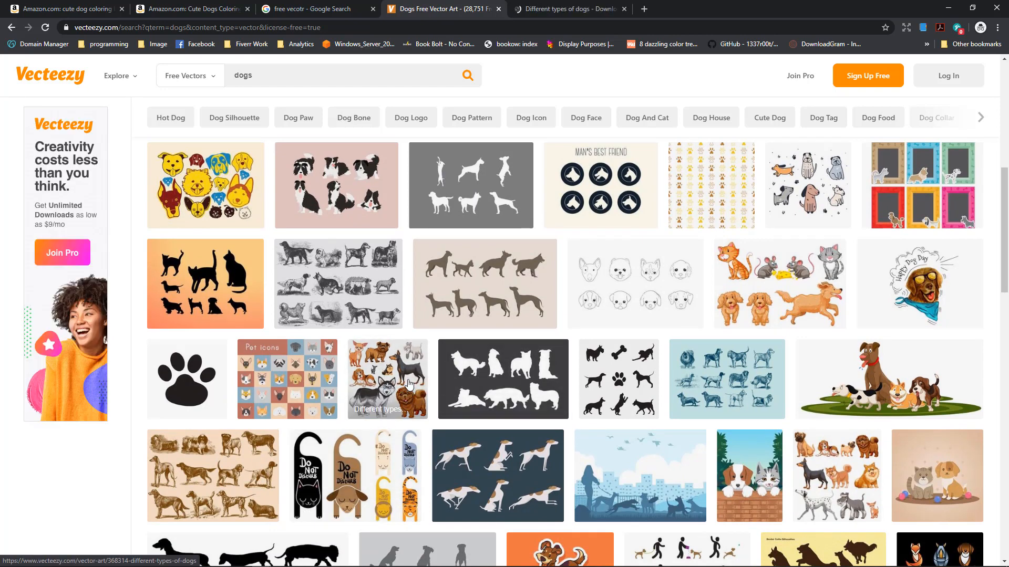
- Open the Hand Drawn Dogs Set from the search results and download it under the Free License
scroll(453, 348, up, 2)
scroll(454, 348, up, 1)
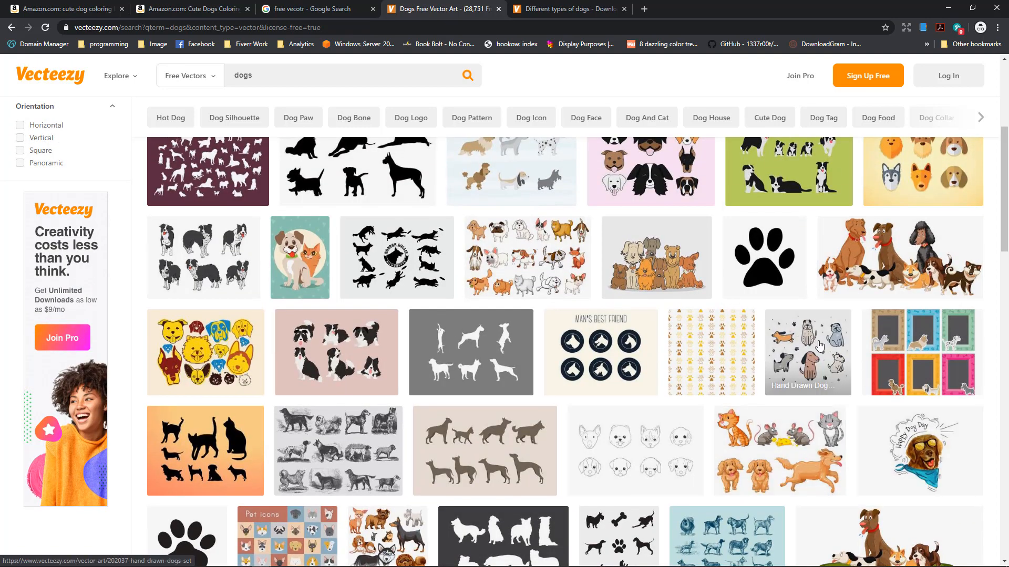
click(804, 360)
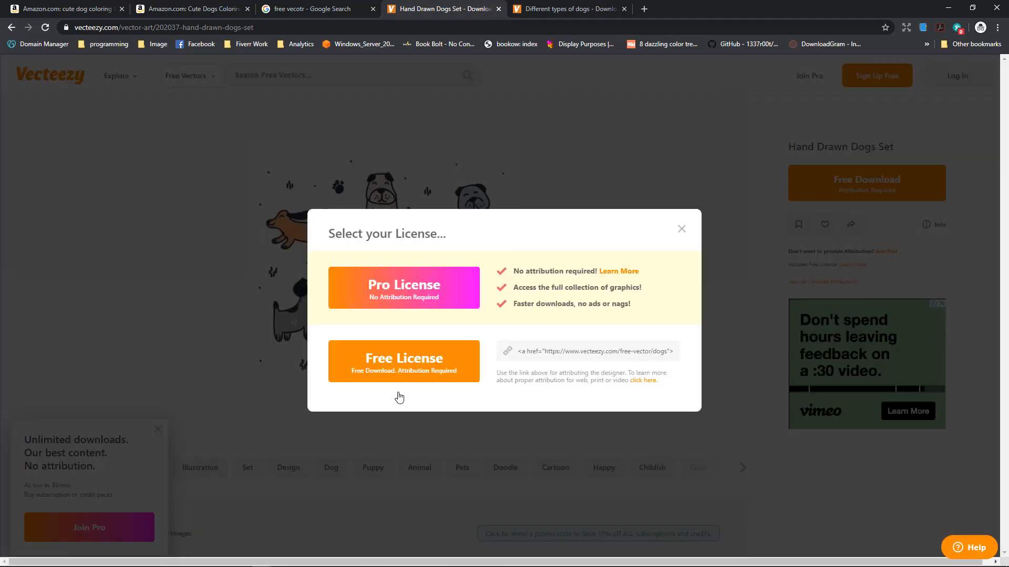
click(398, 370)
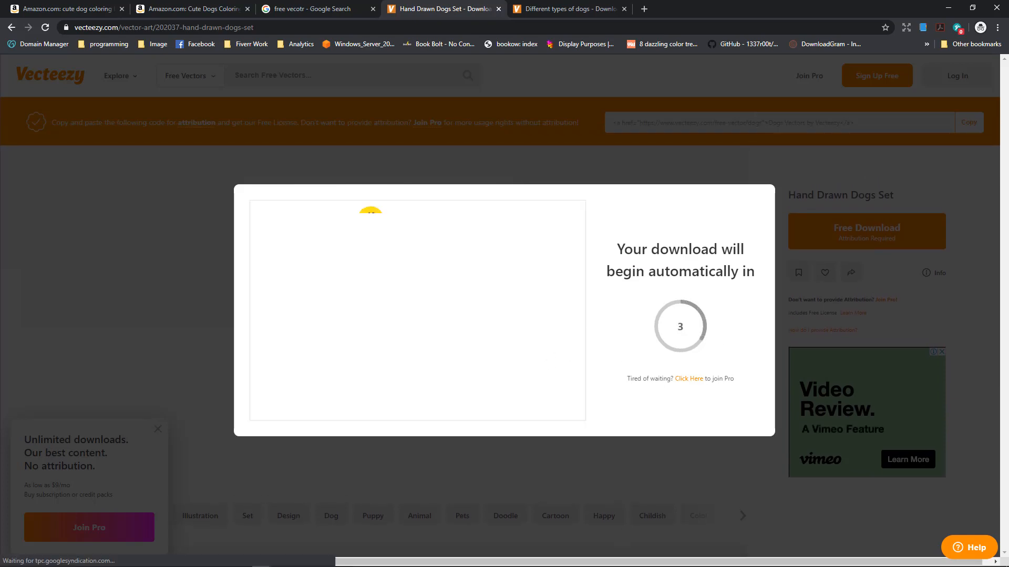
click(557, 9)
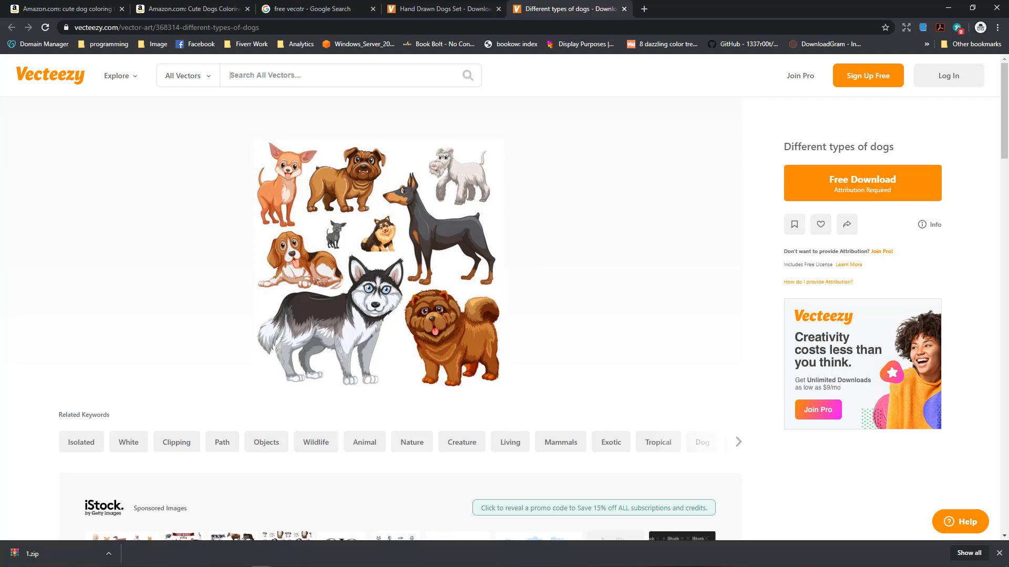
click(411, 2)
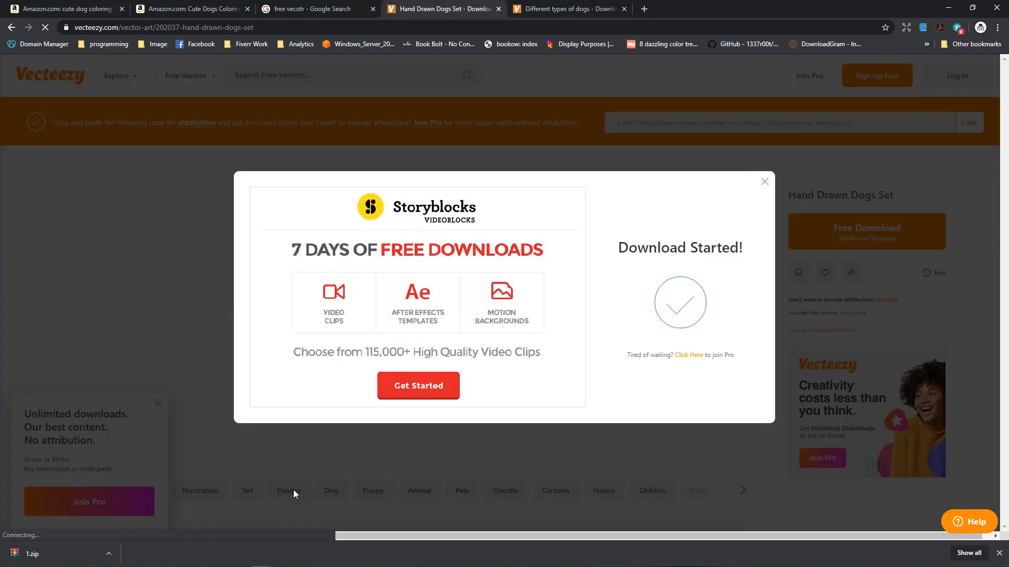
click(763, 183)
- Open the downloaded 1.zip in WinRAR and place its window over an empty area of the desktop
click(51, 558)
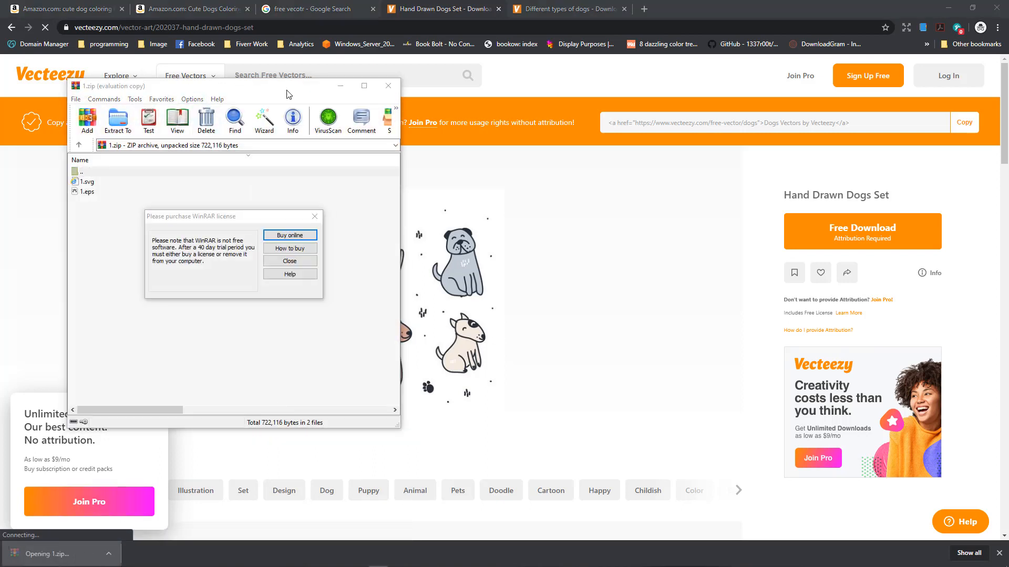
key(Escape)
drag(277, 92, 431, 61)
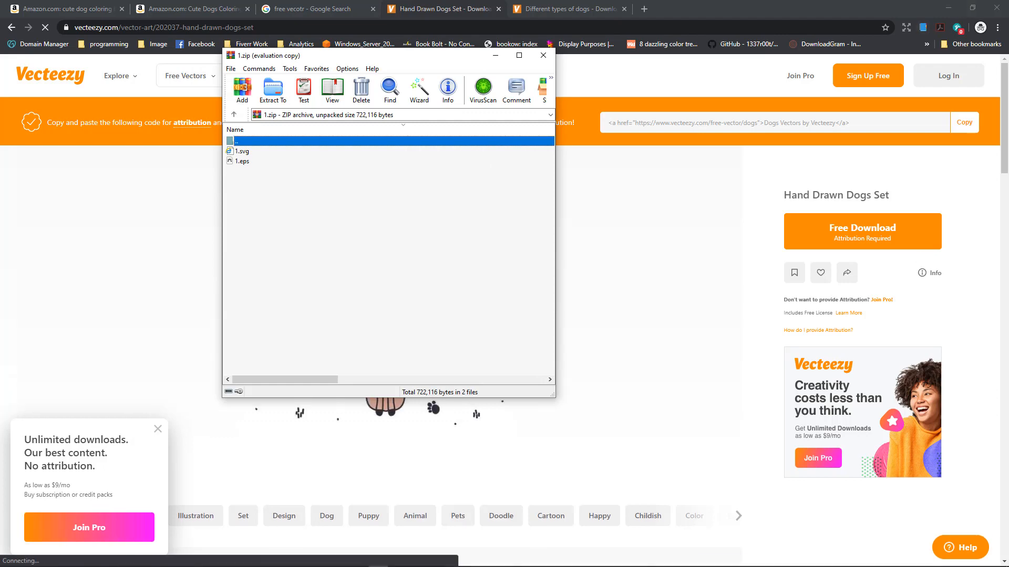
click(379, 559)
click(261, 559)
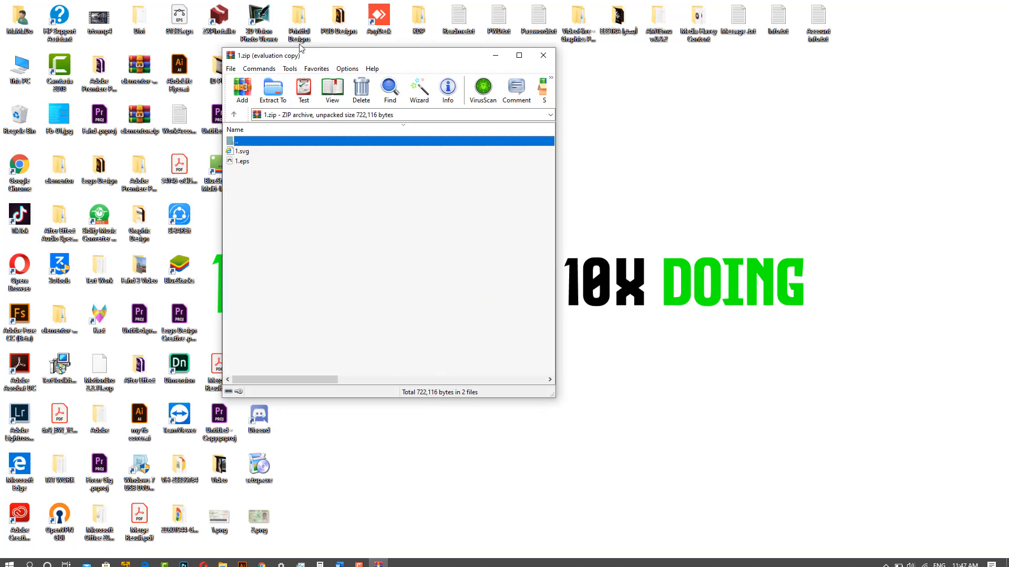
drag(301, 62, 517, 121)
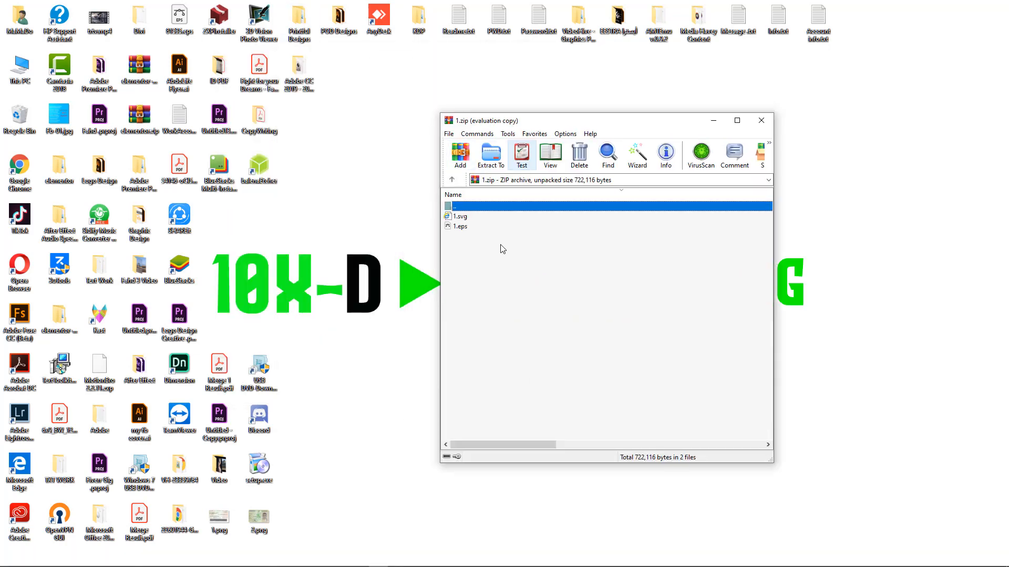
- Extract 1.eps from the archive to the desktop and minimize the archive window
drag(500, 248, 342, 169)
drag(386, 221, 302, 119)
drag(339, 173, 347, 363)
click(716, 125)
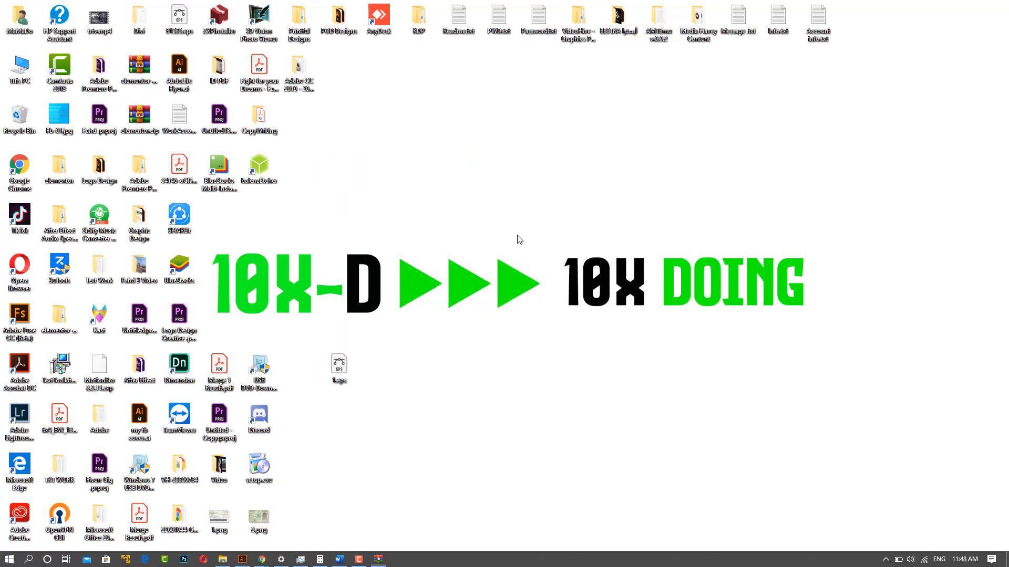
- Open 1.eps from the desktop in Illustrator, view the dog artwork, and minimize the program
double_click(347, 366)
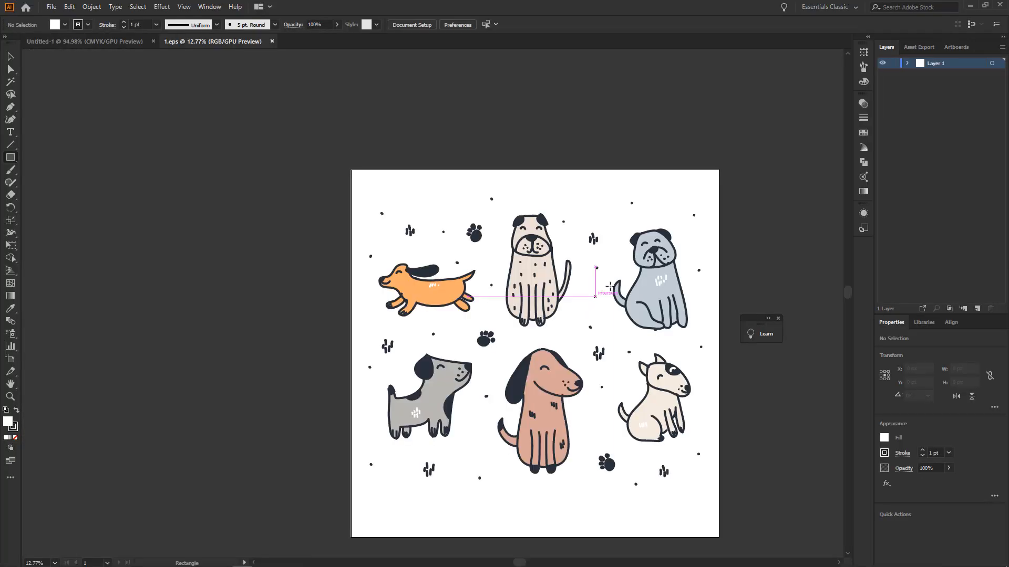
drag(745, 388, 835, 557)
click(971, 5)
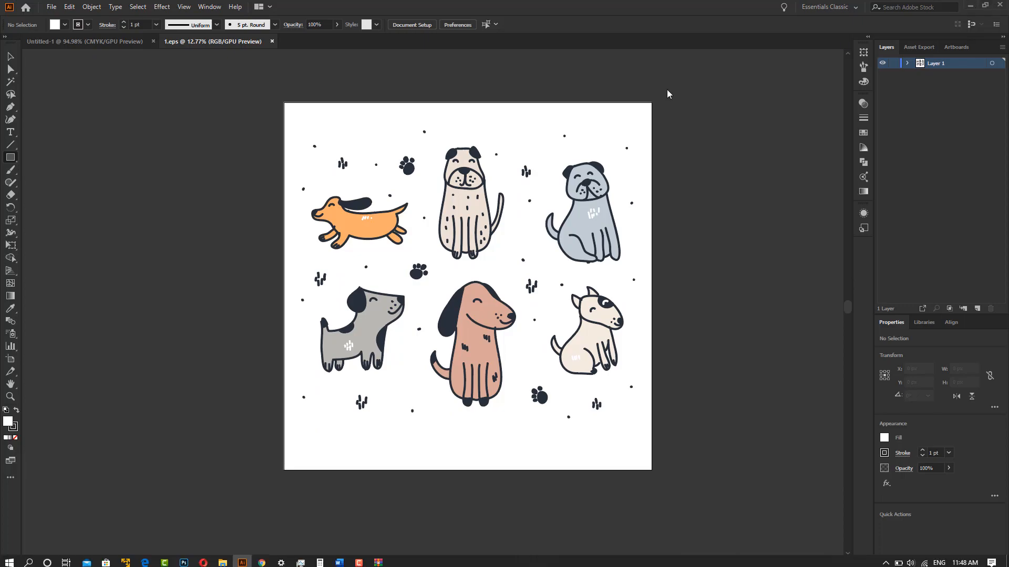
- Move 1.eps near the desktop's other icons, open it with Adobe Illustrator 2020 as the chosen app, and dismiss the Learn panel
drag(342, 364, 353, 121)
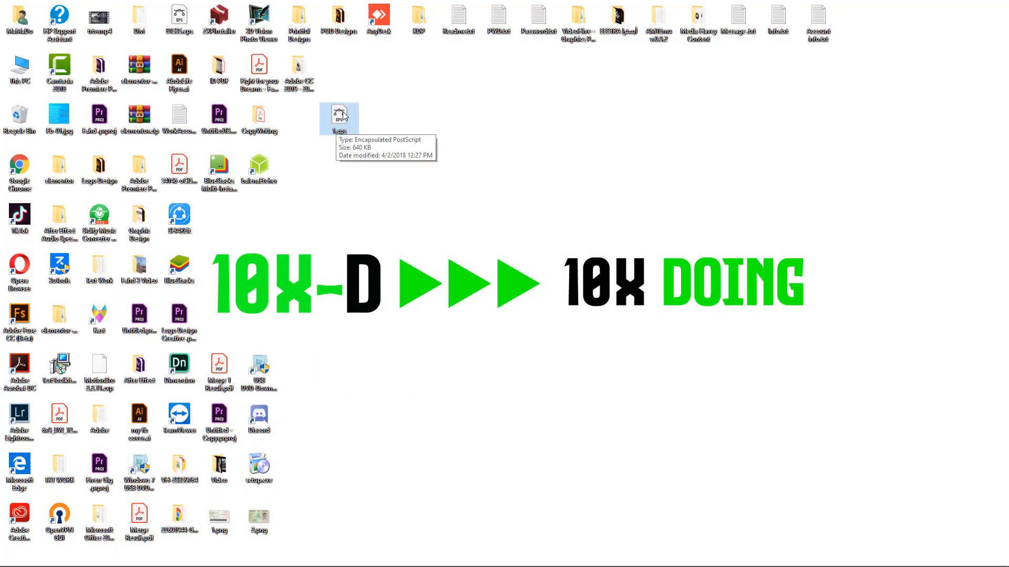
right_click(343, 115)
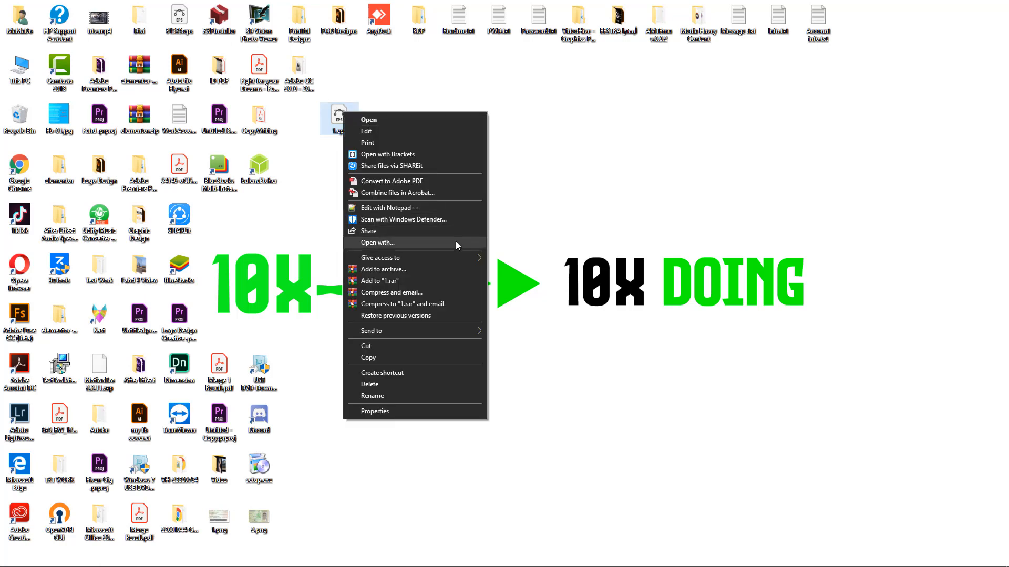
click(426, 245)
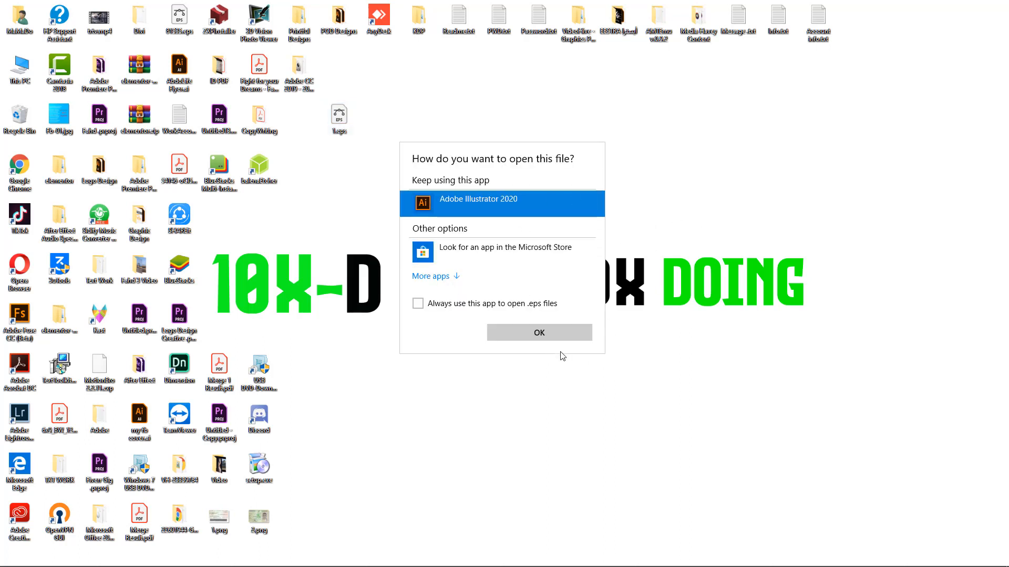
click(541, 333)
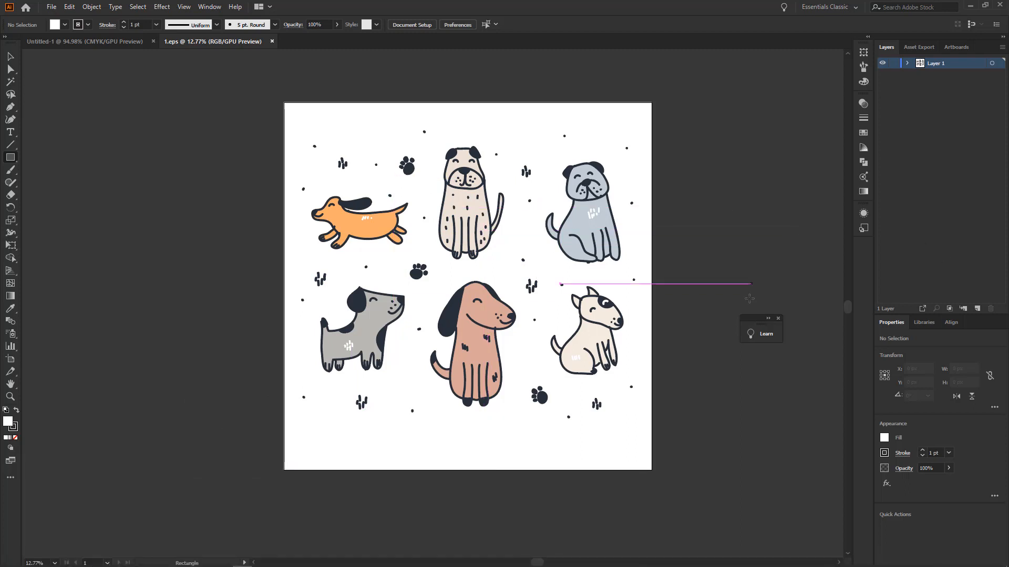
click(778, 318)
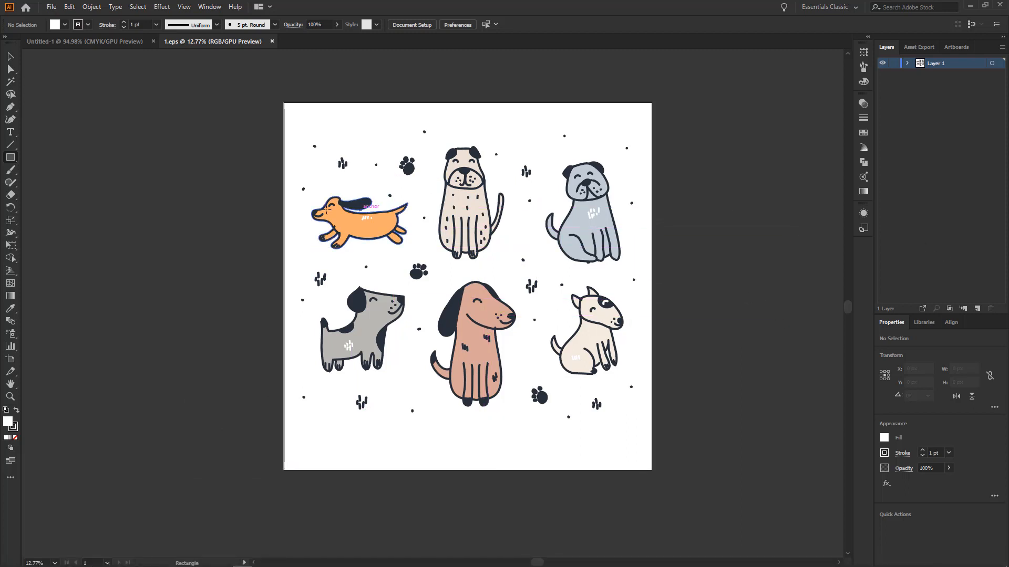
- Ungroup the complete dog artwork into separate parts and clear the selection
scroll(322, 209, up, 1)
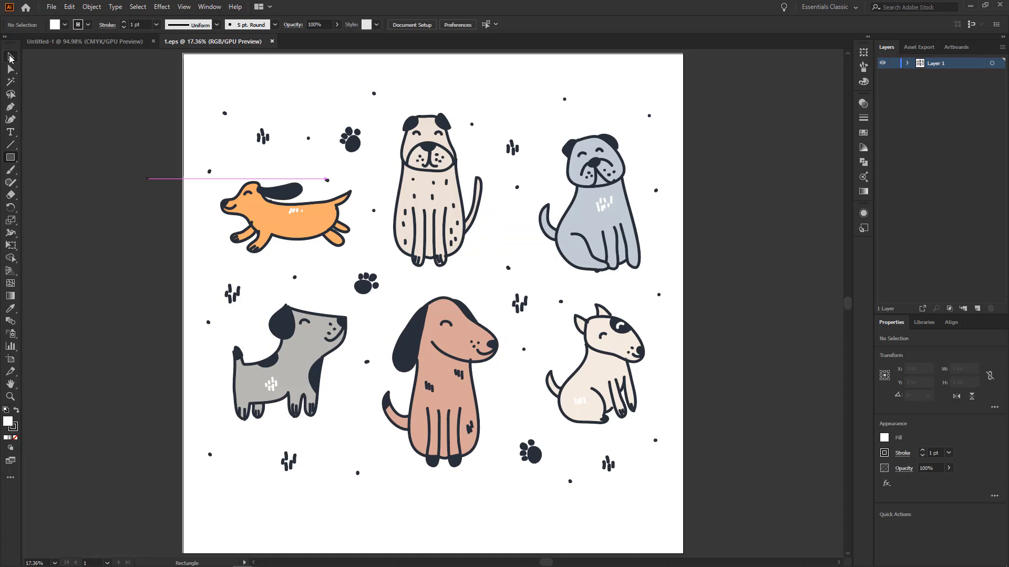
click(11, 57)
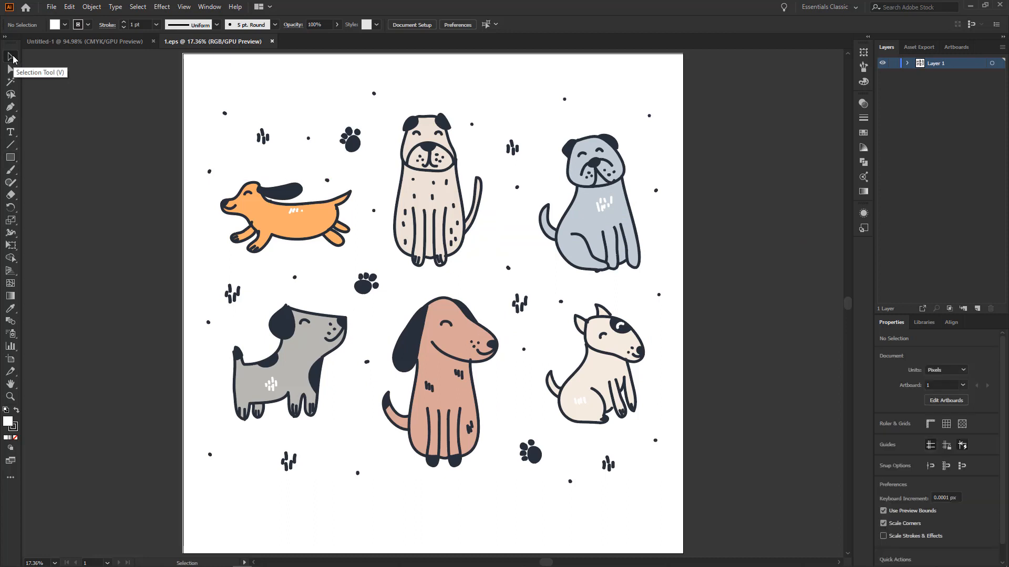
click(431, 167)
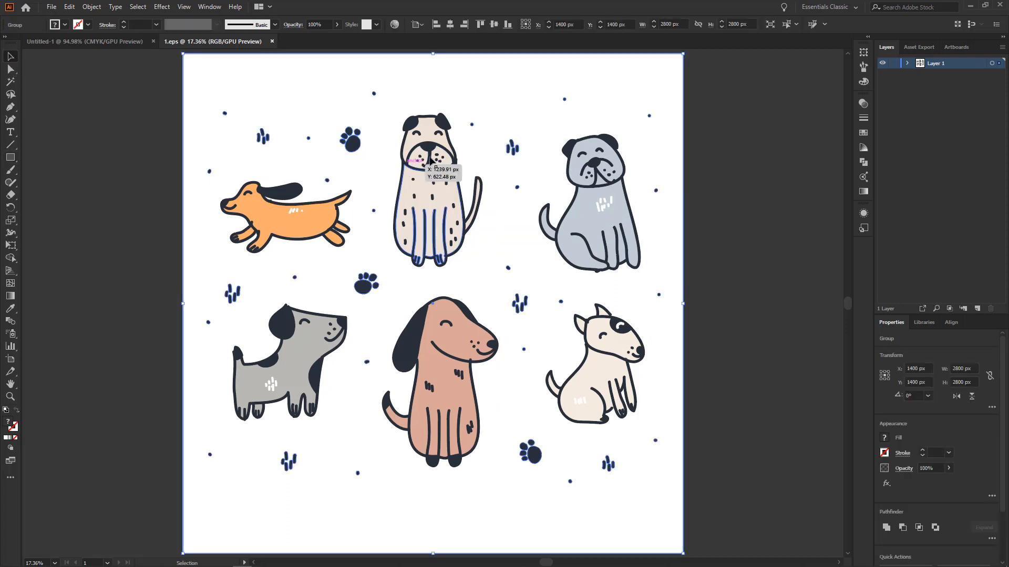
right_click(411, 260)
click(465, 348)
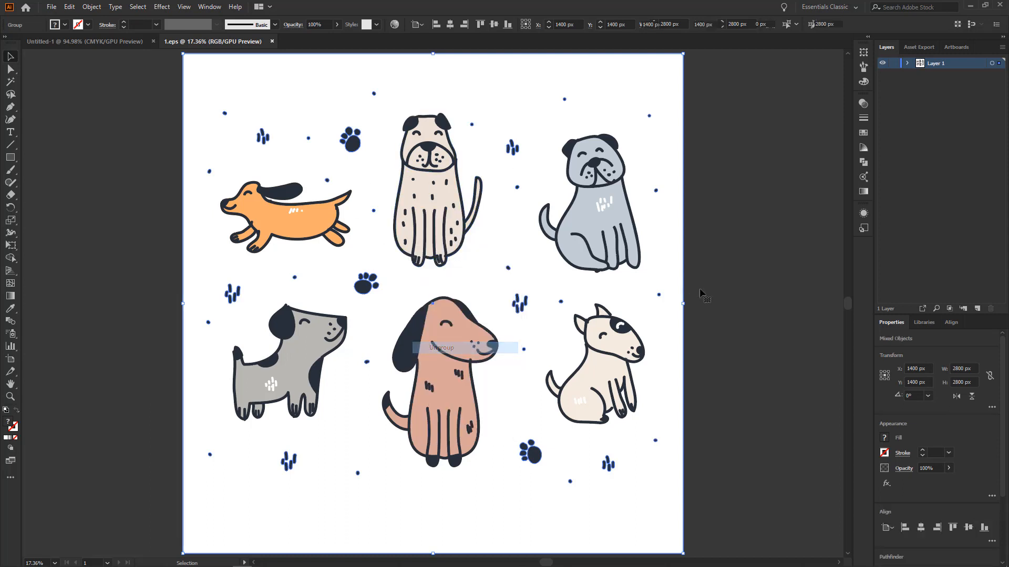
click(704, 184)
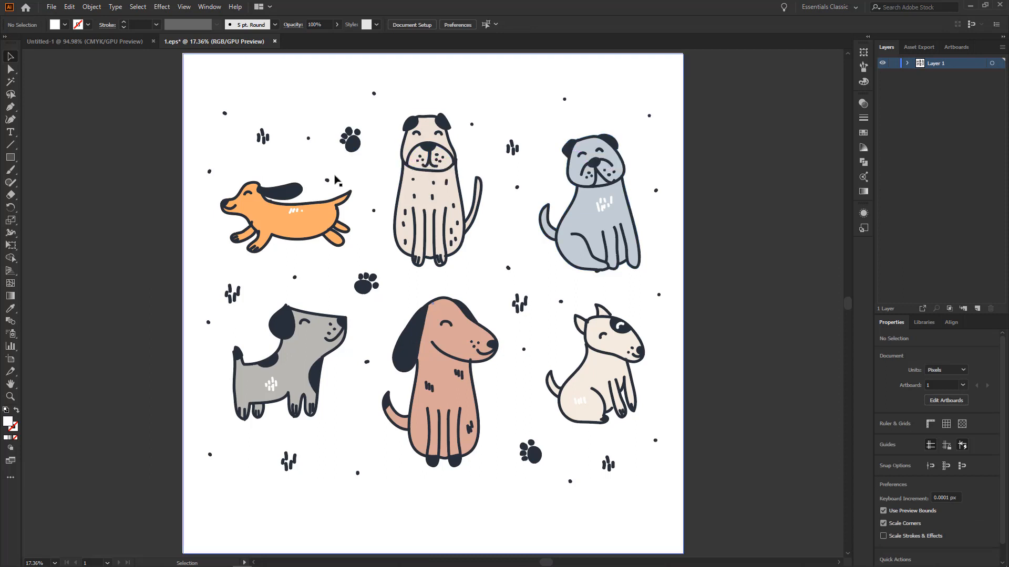
- Check how the artwork is divided by selecting the scattered paw prints and marks, and several individual dogs in turn
click(360, 150)
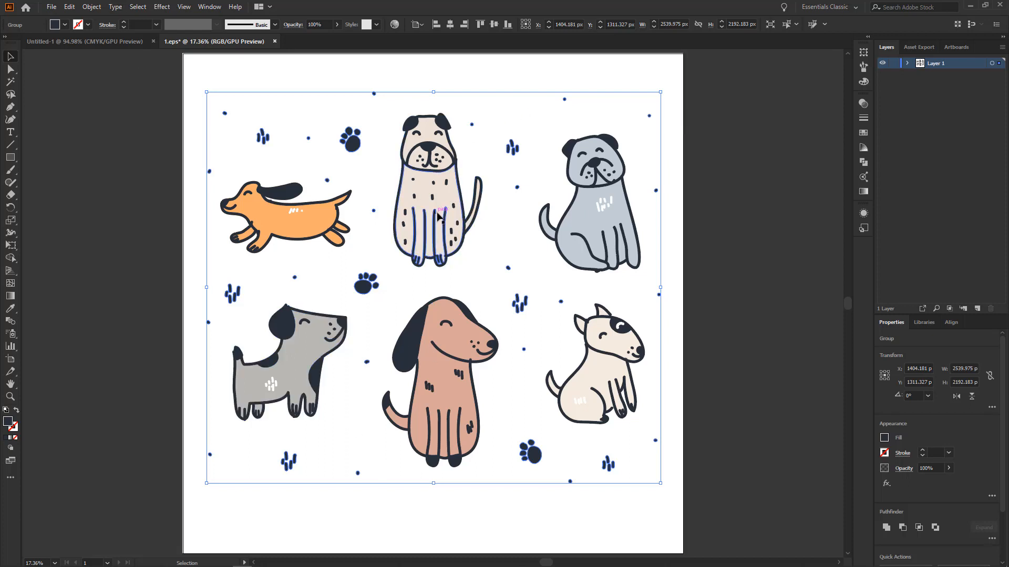
click(145, 238)
click(327, 226)
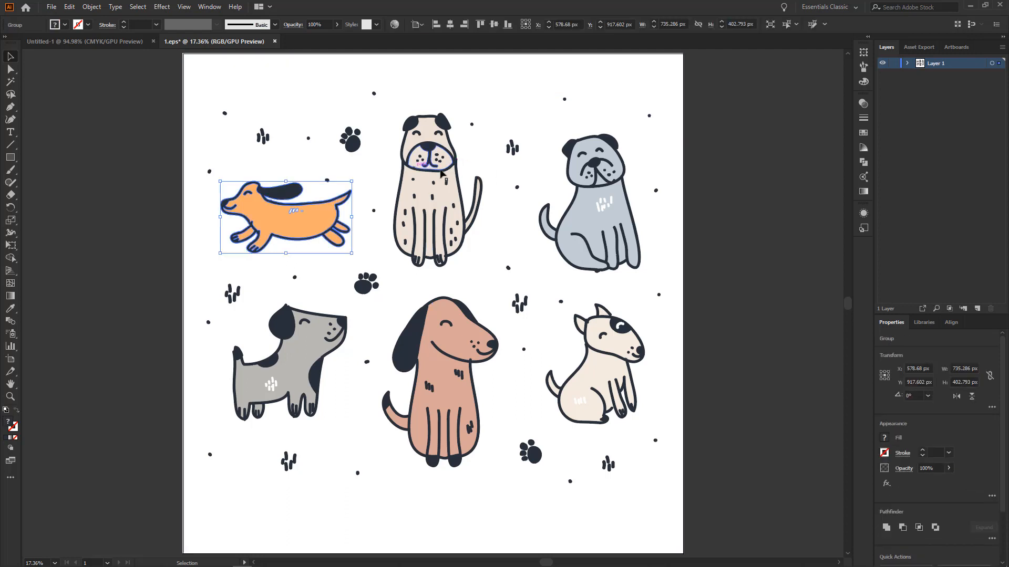
click(425, 164)
click(609, 181)
click(615, 382)
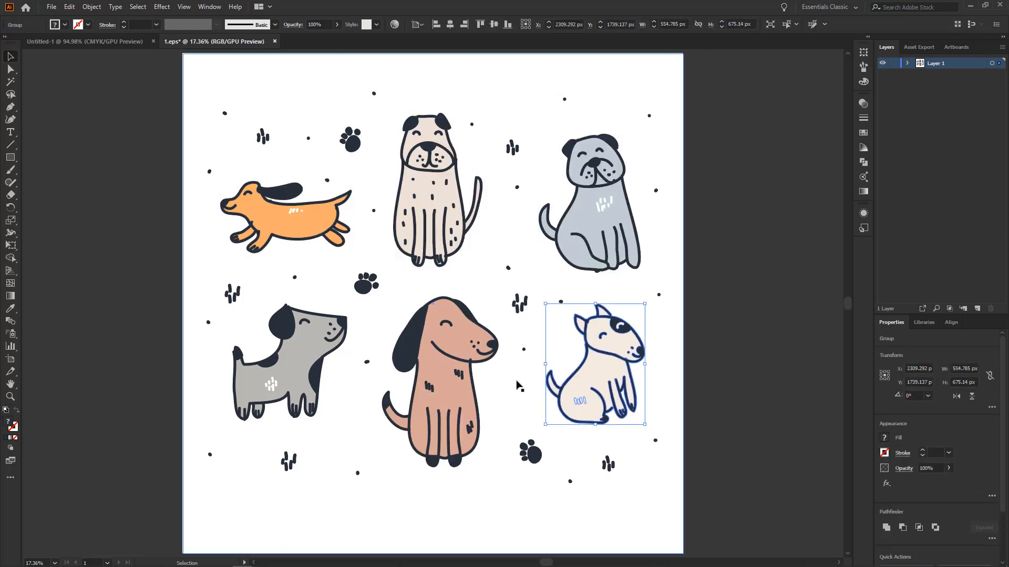
- Shift the seated brown dog slightly left on the artboard, to about X 1405 px, Y 1876 px
click(455, 384)
mouse_move(455, 384)
mouse_down()
mouse_move(473, 367)
mouse_move(370, 407)
mouse_move(469, 365)
mouse_move(111, 316)
mouse_move(382, 362)
mouse_move(445, 386)
mouse_up()
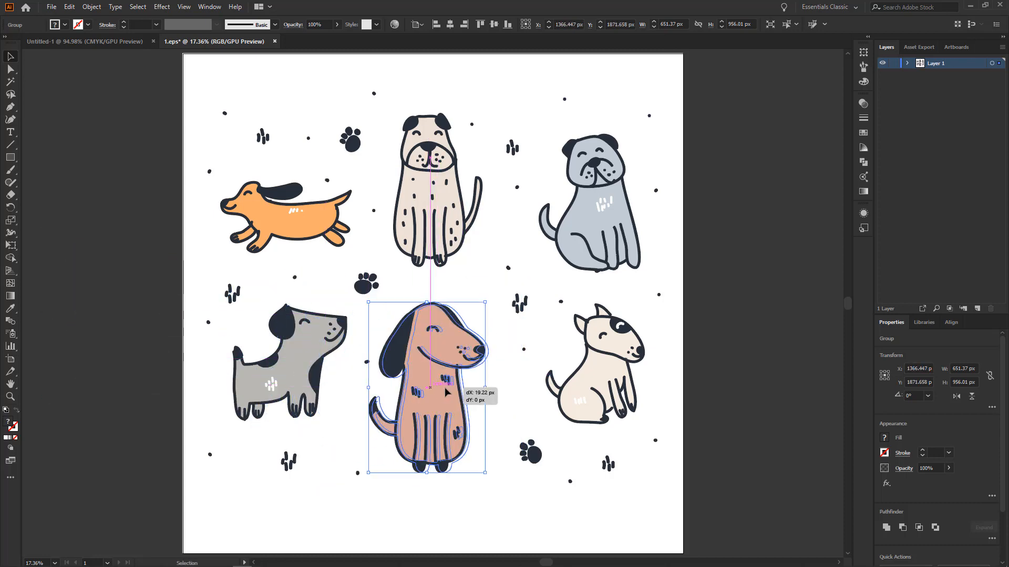
key(ctrl+plus)
key(ctrl+plus)
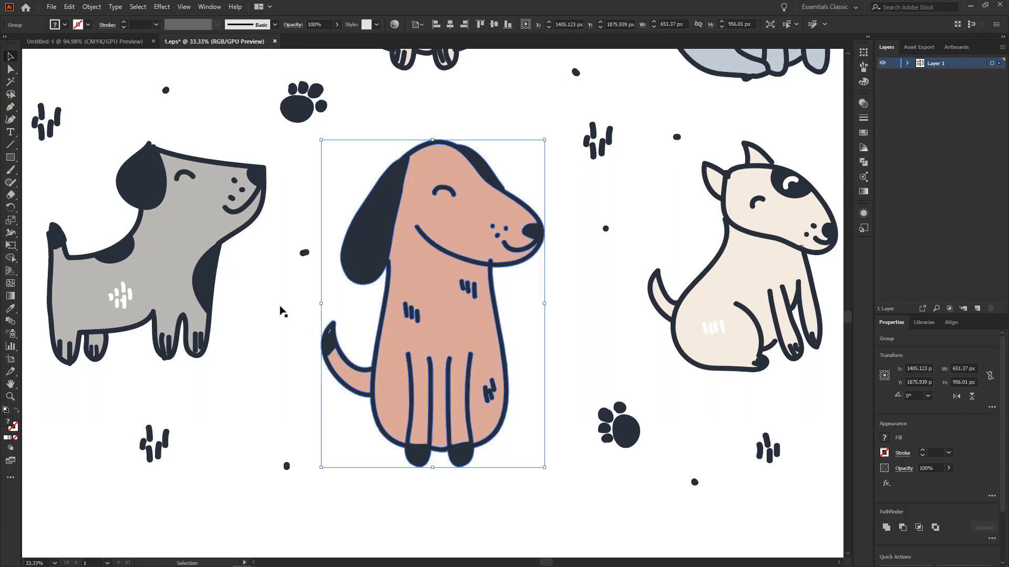
- Ungroup the seated brown dog so its colour fill and outline are separate, and clear the selection
click(282, 312)
click(426, 267)
right_click(425, 267)
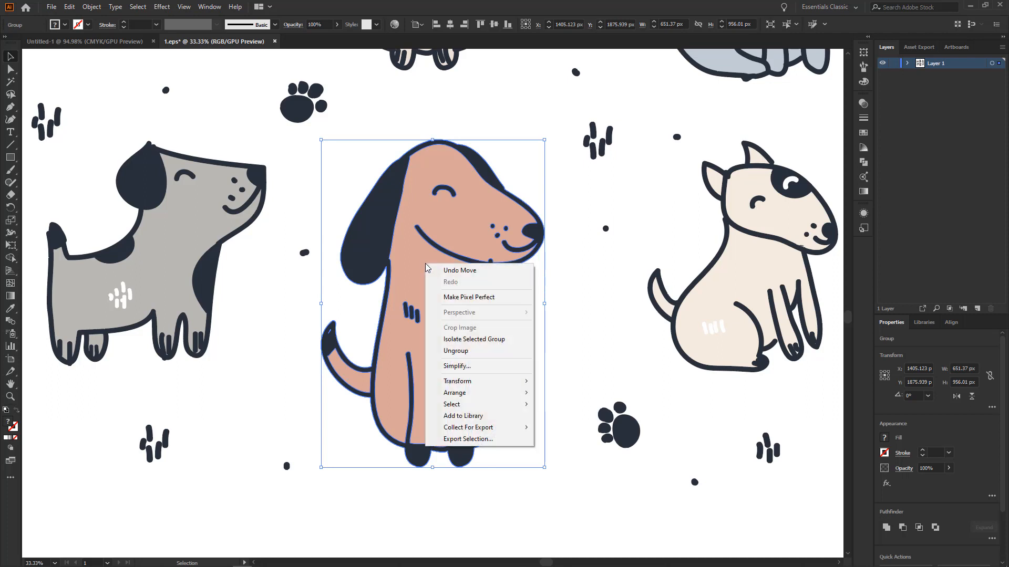
click(465, 351)
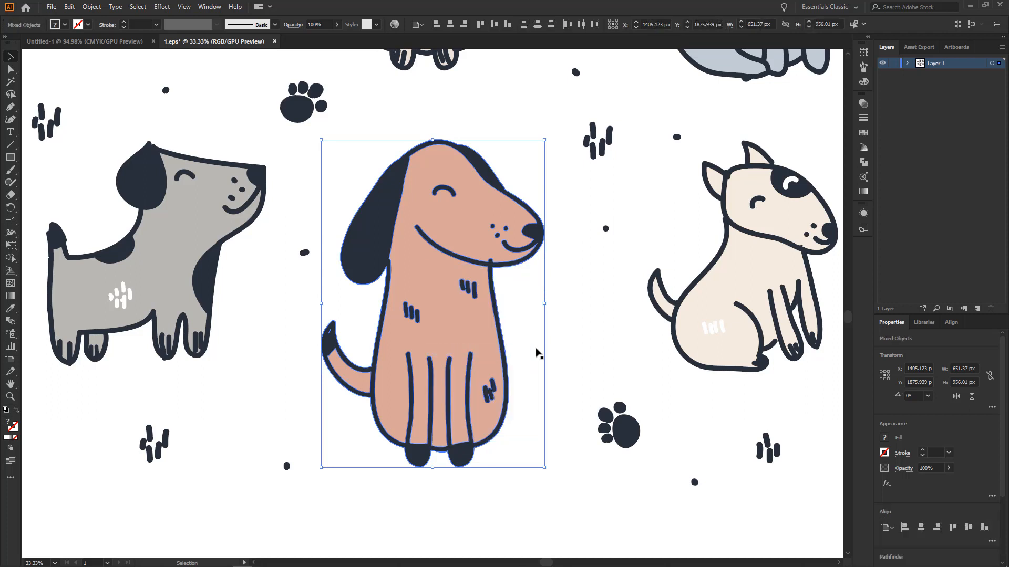
click(531, 318)
- Try moving the seated dog's brown fill away from its outline, and undo the trial
click(427, 304)
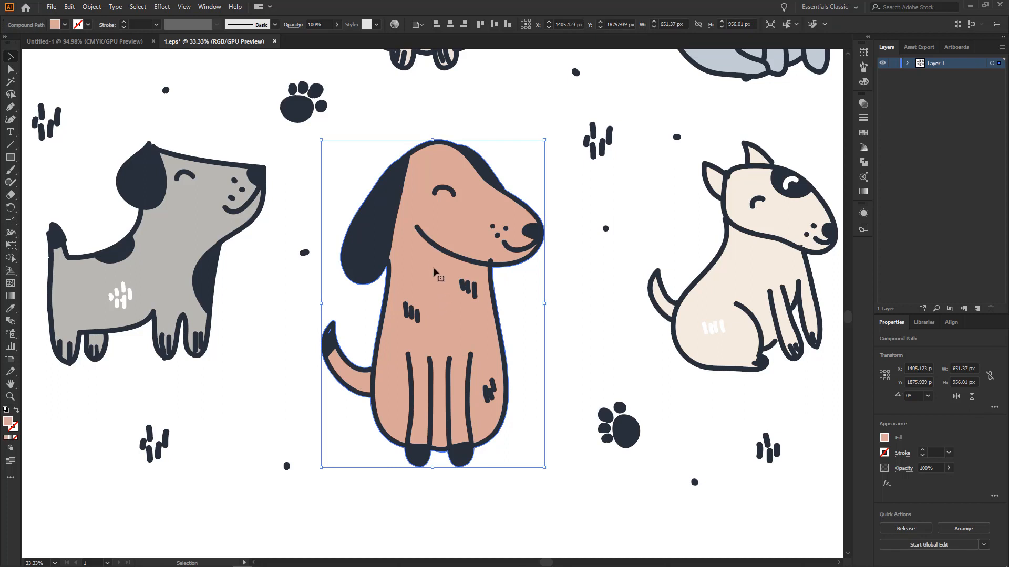
drag(426, 300, 471, 310)
key(a)
key(ctrl+z)
key(v)
- Try shifting the seated dog's brown fill off its outline and deleting it, and undo both changes
click(562, 310)
click(458, 322)
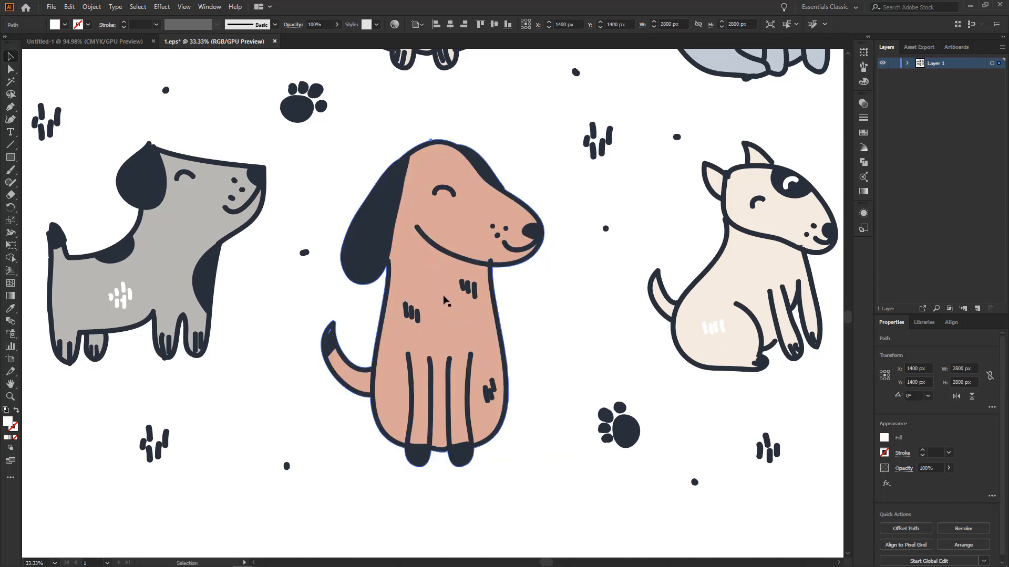
drag(444, 300, 467, 298)
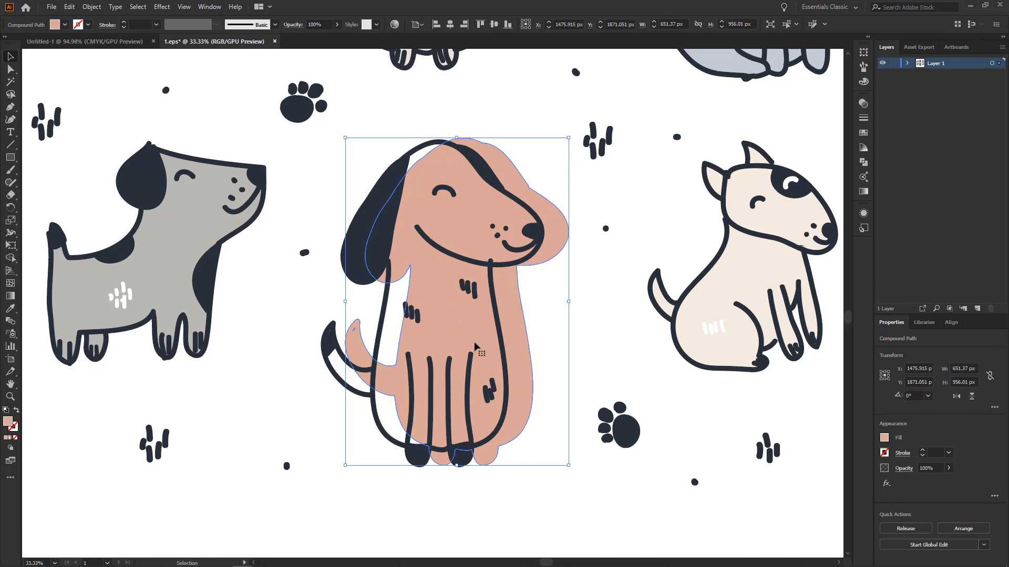
mouse_move(475, 345)
mouse_down()
mouse_move(478, 326)
mouse_move(462, 330)
mouse_up()
key(Delete)
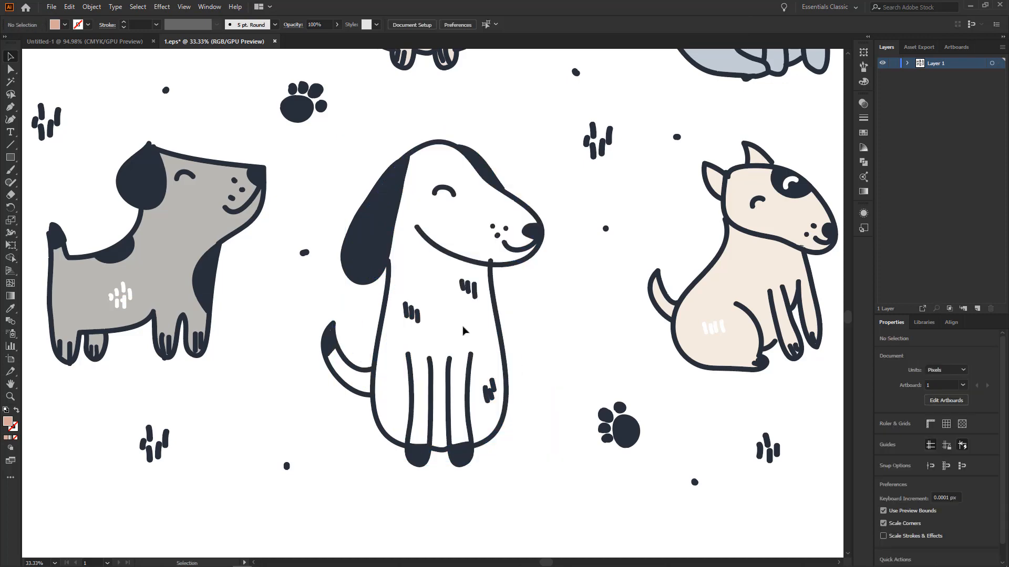
key(ctrl+z)
key(ctrl+z)
key(ctrl+z)
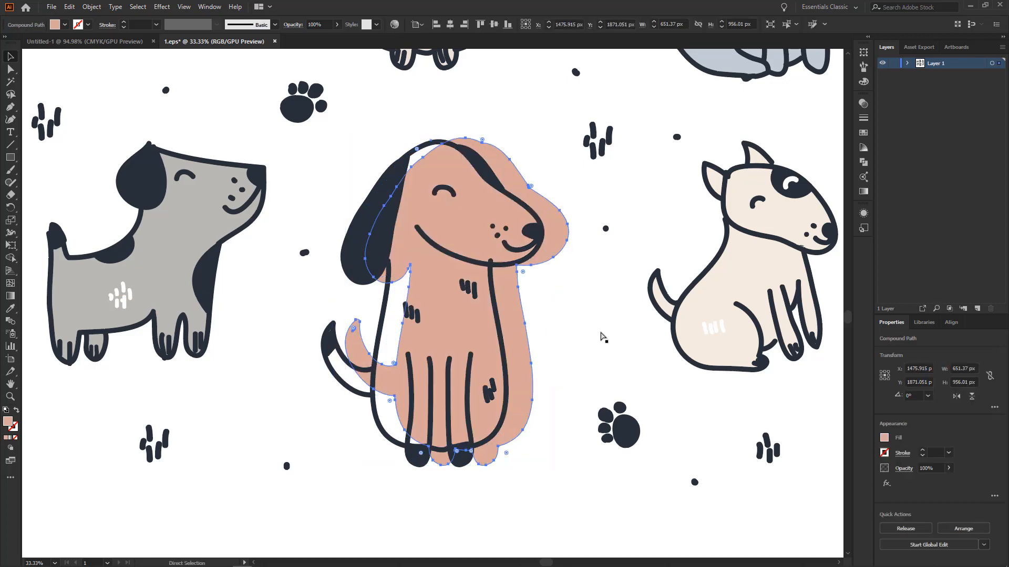
- Delete the brown fill of the long-eared seated dog, keeping its dark outline
click(584, 336)
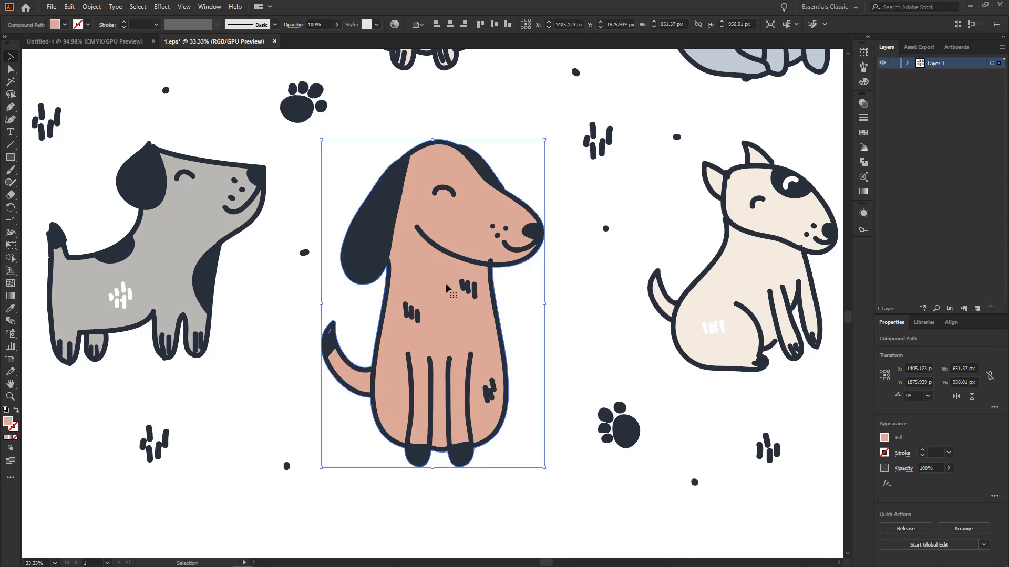
click(417, 257)
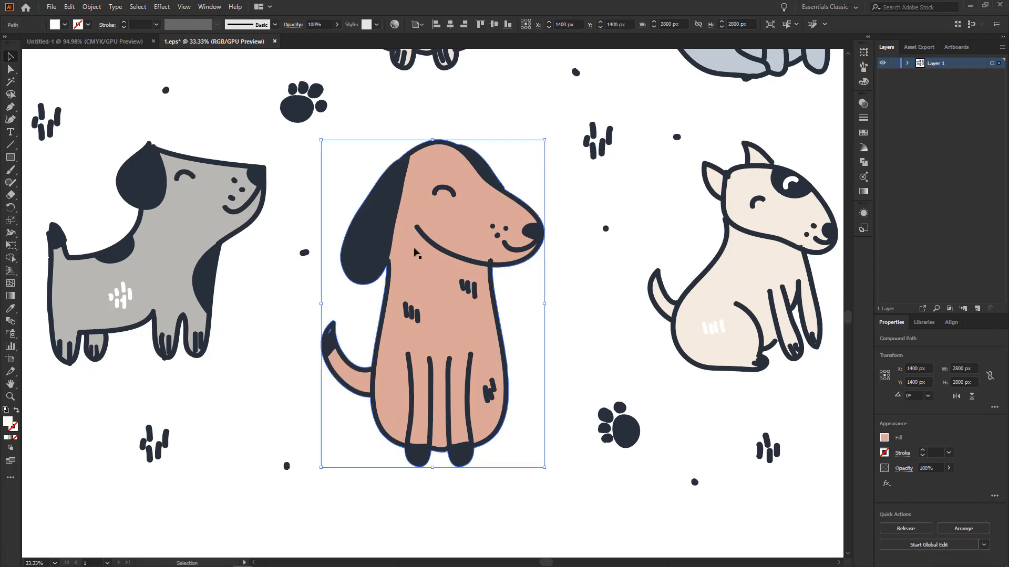
key(Delete)
- Ungroup the spotted seated dog in the upper row and delete its beige fill
scroll(415, 253, up, 10)
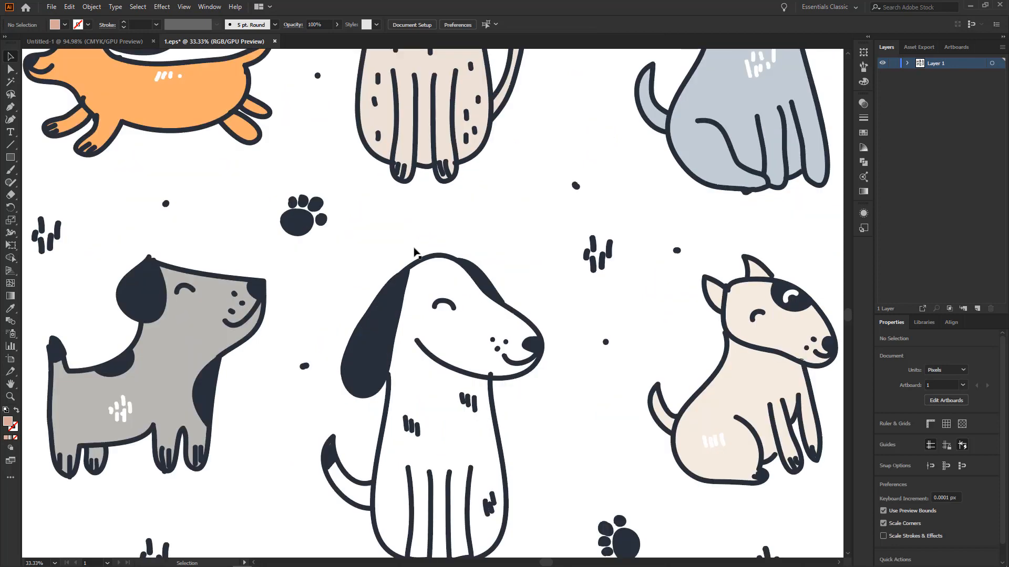
click(473, 266)
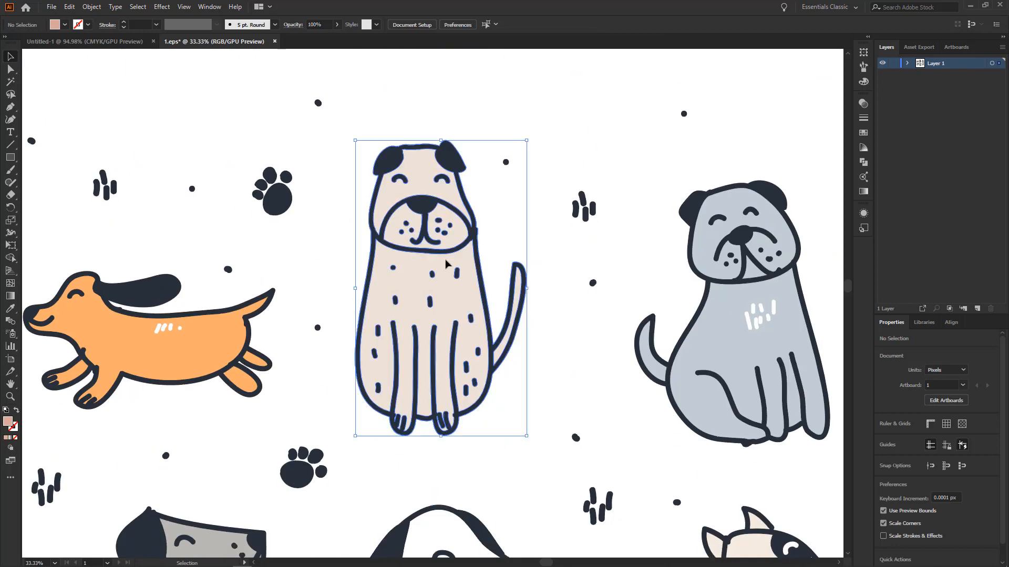
right_click(436, 279)
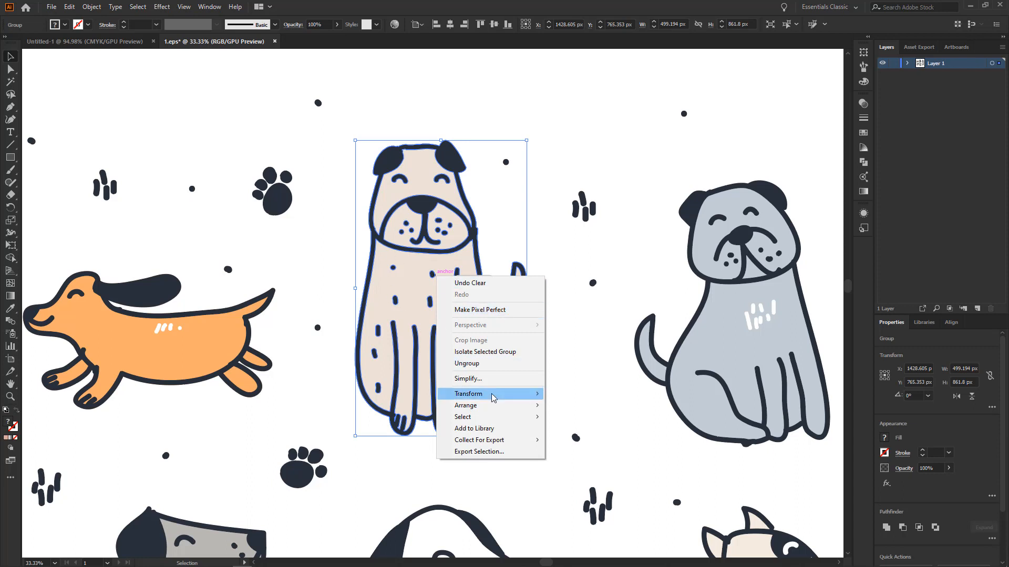
click(481, 364)
click(499, 361)
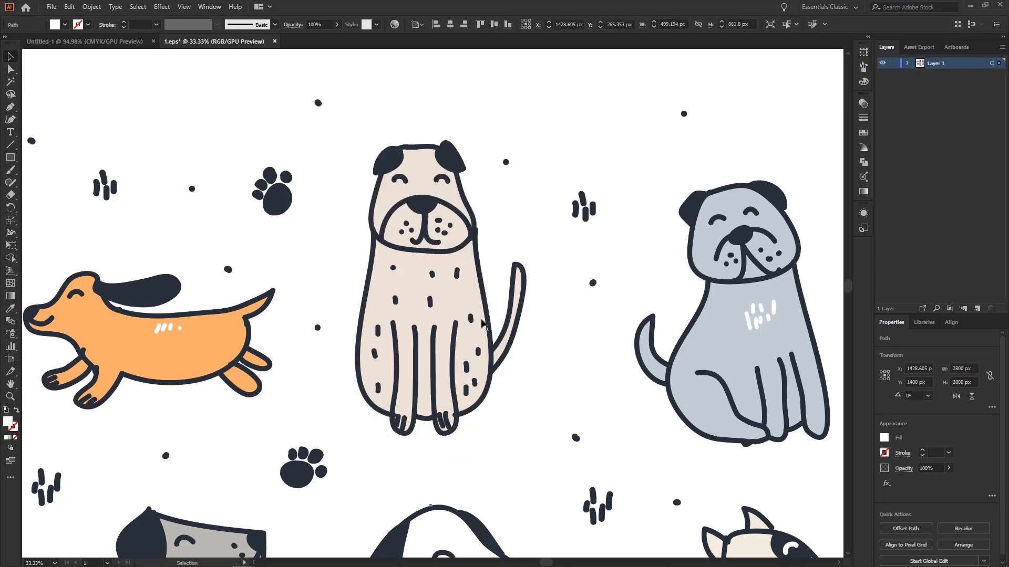
click(415, 285)
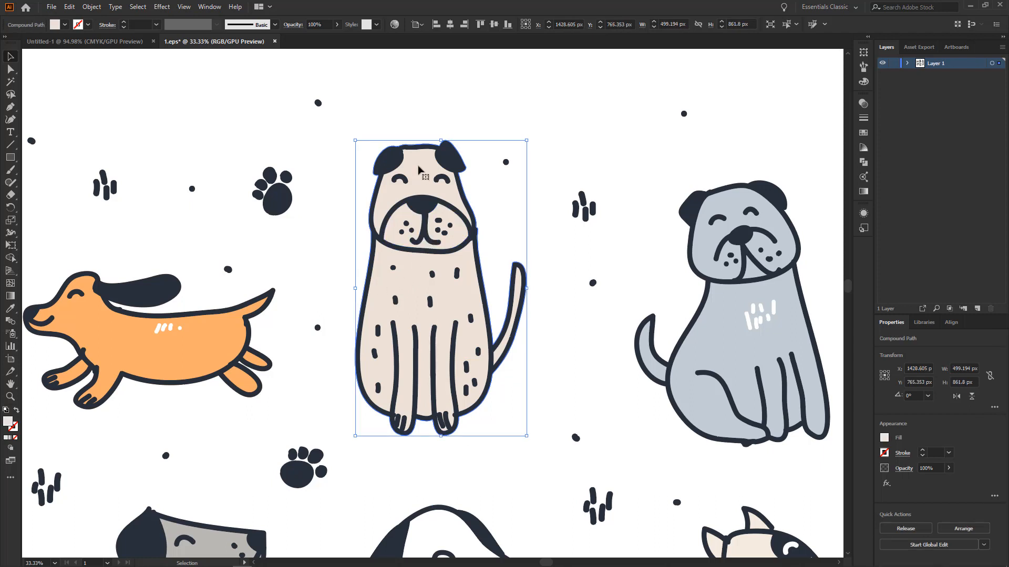
drag(418, 162, 418, 169)
key(Delete)
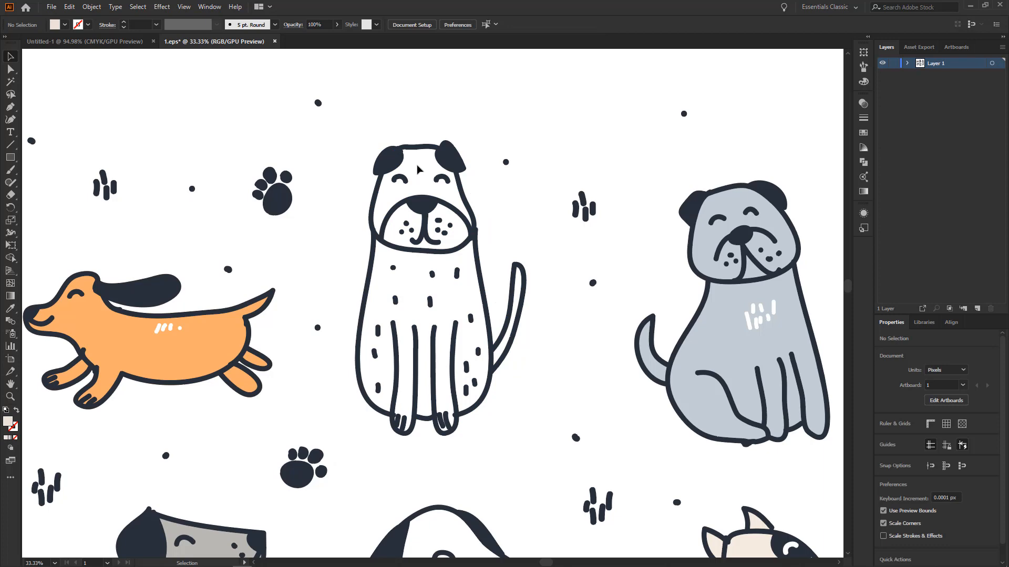
- Undo the stray move of the white background and select only the long-eared seated dog's outline group
key(ctrl+minus)
key(ctrl+minus)
scroll(420, 221, down, 4)
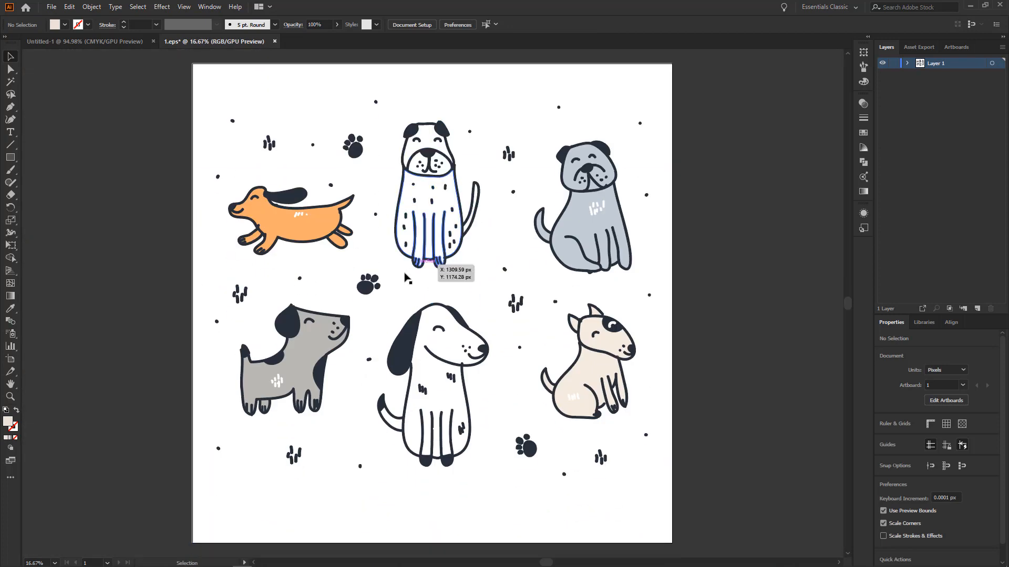
drag(392, 299, 426, 374)
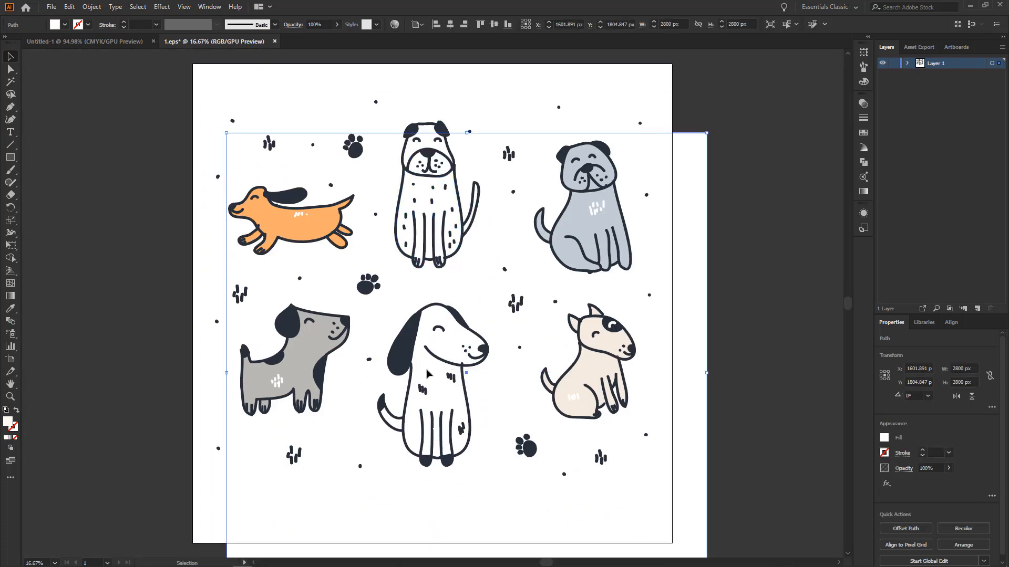
key(ctrl+z)
key(ctrl+shift+a)
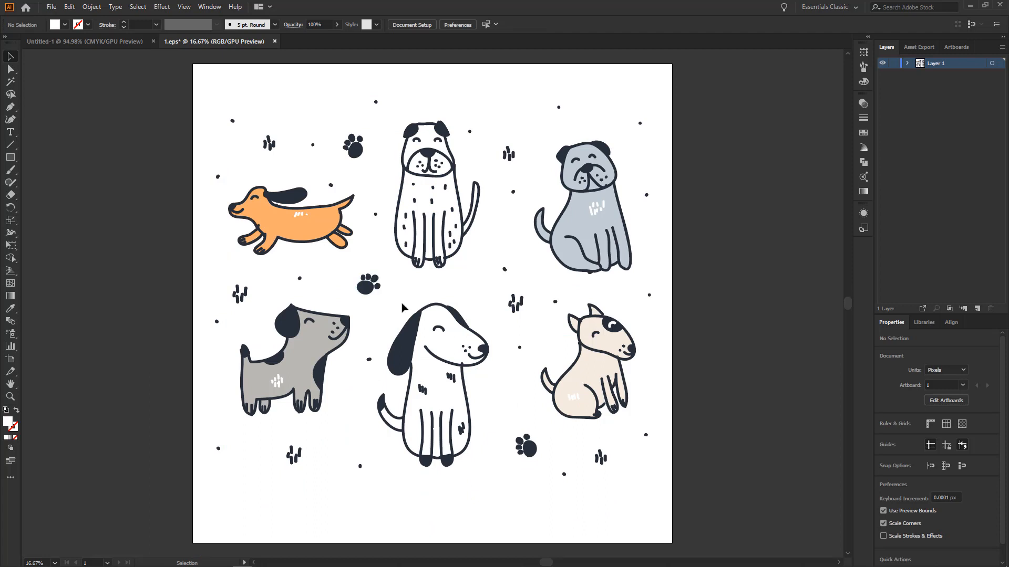
drag(402, 307, 474, 474)
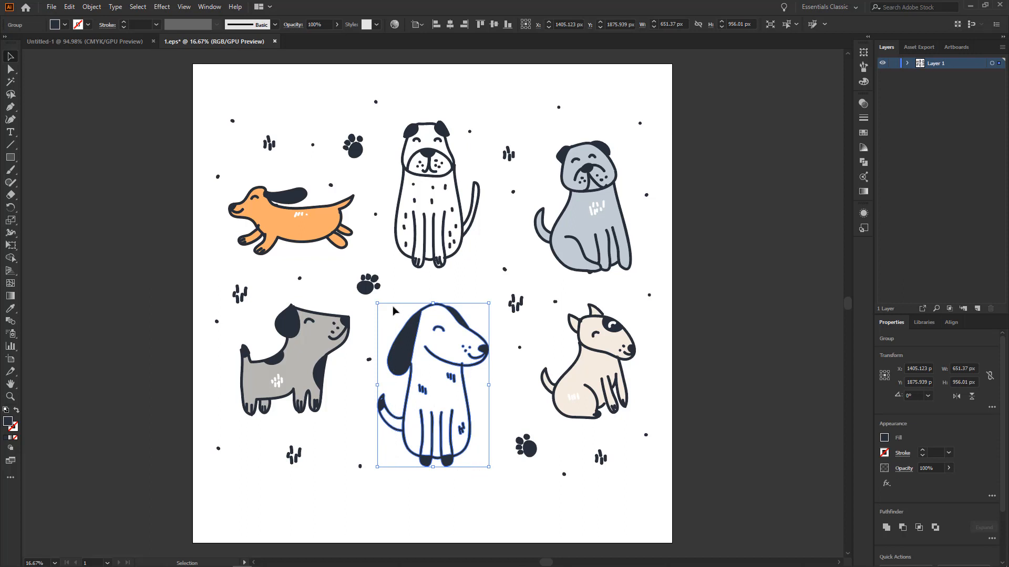
- Bring up the settings for a new document and move the dialog aside
click(51, 6)
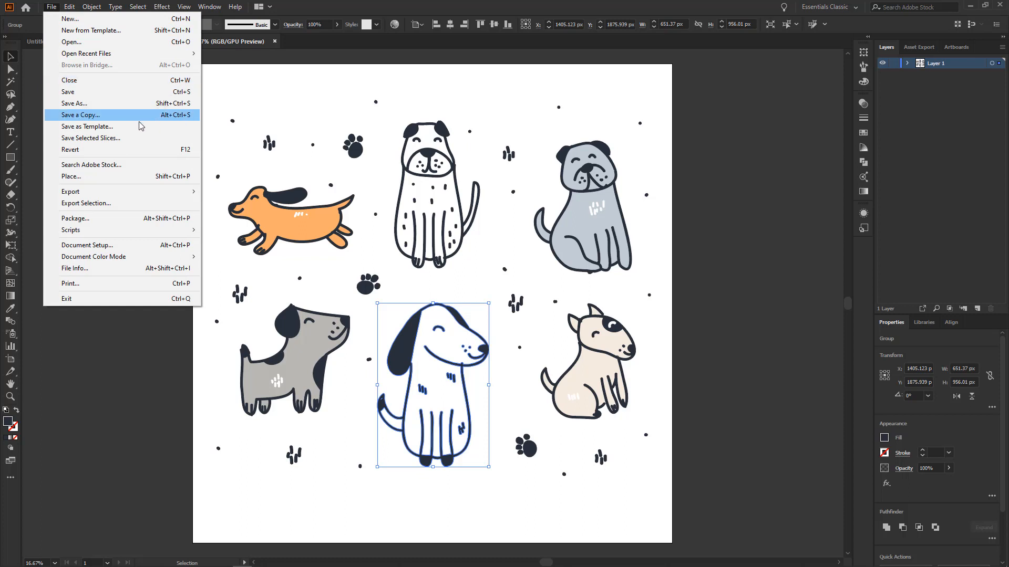
click(52, 7)
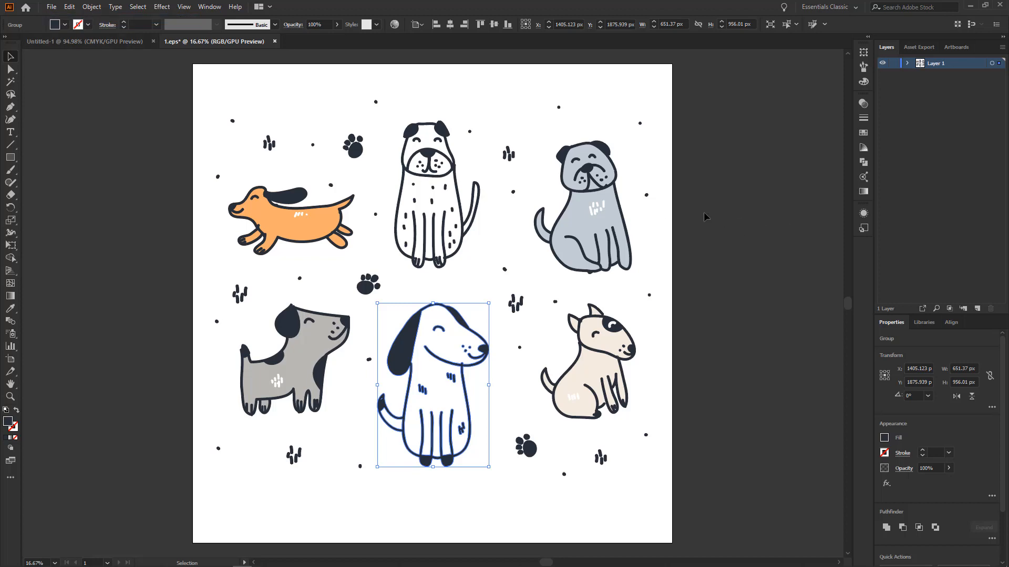
key(ctrl+n)
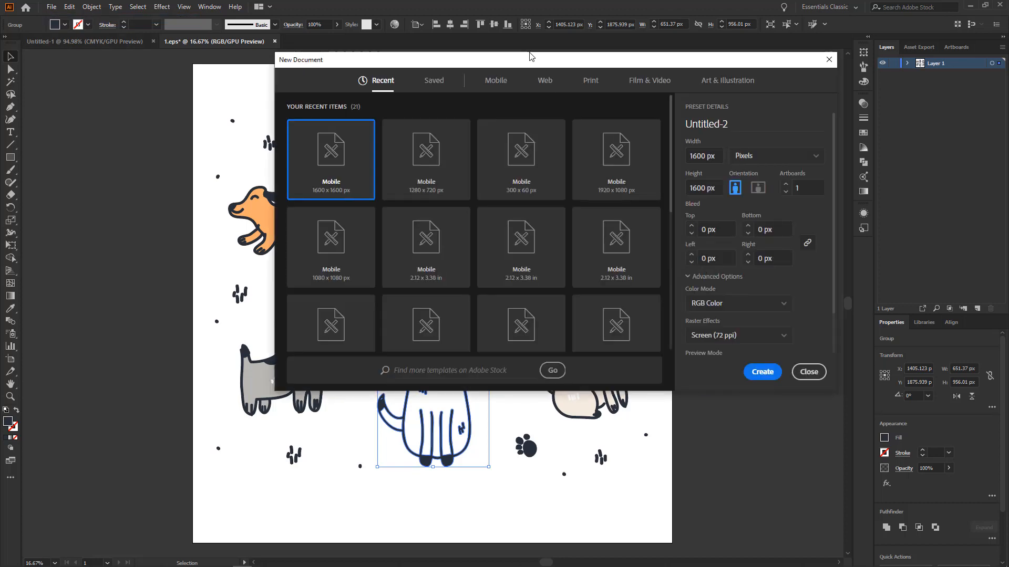
drag(529, 64, 401, 85)
- Switch to Chrome and check the product dimensions of the Cute Dogs Coloring Book on Amazon, and return to Illustrator
mouse_move(261, 562)
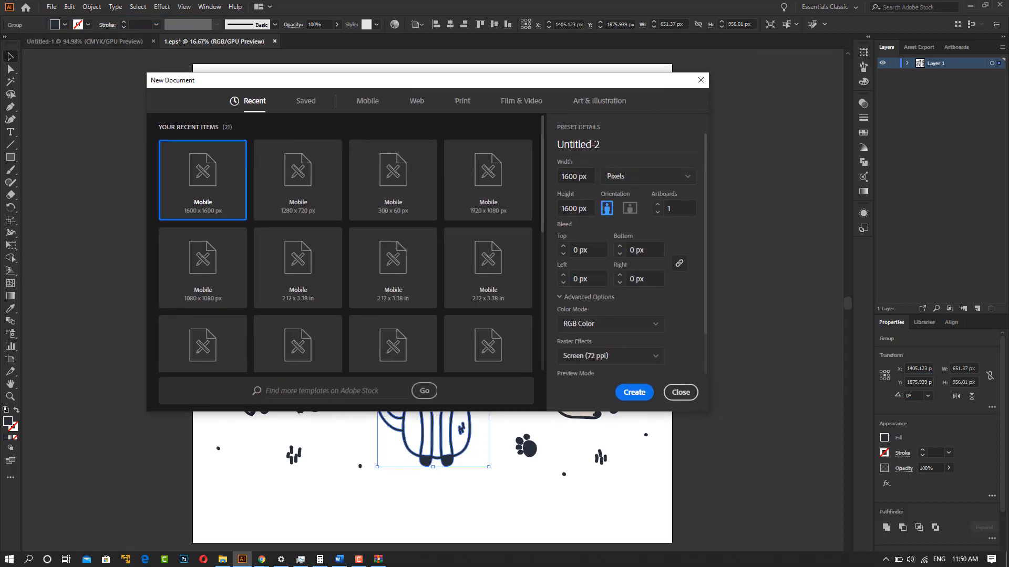
click(486, 520)
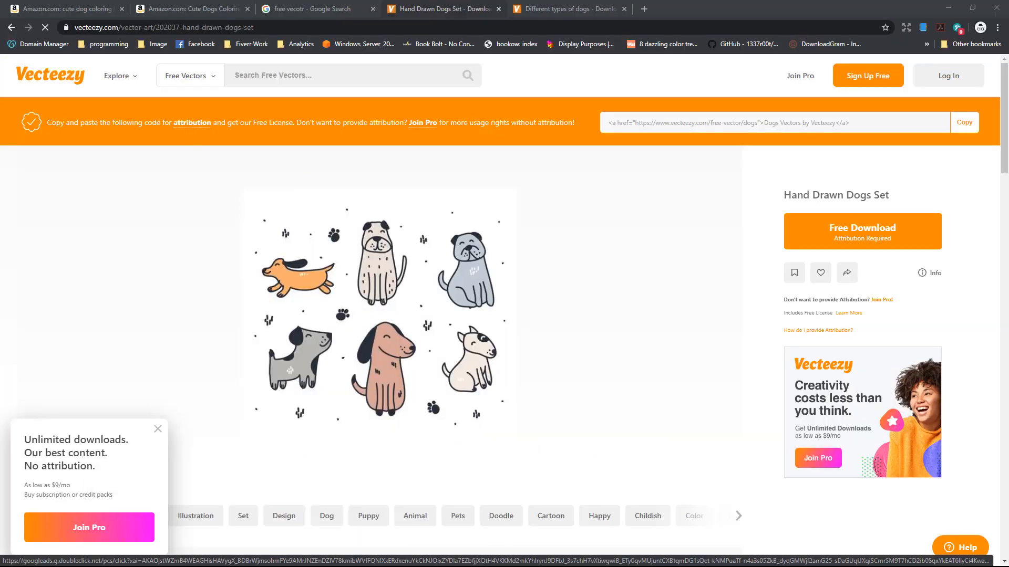
click(176, 7)
scroll(373, 284, down, 15)
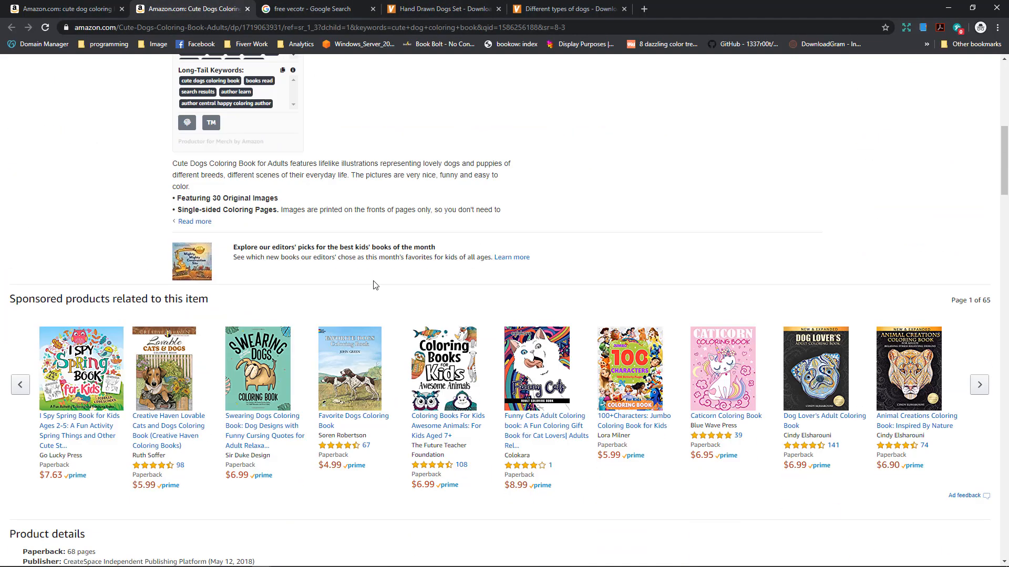
scroll(375, 285, up, 2)
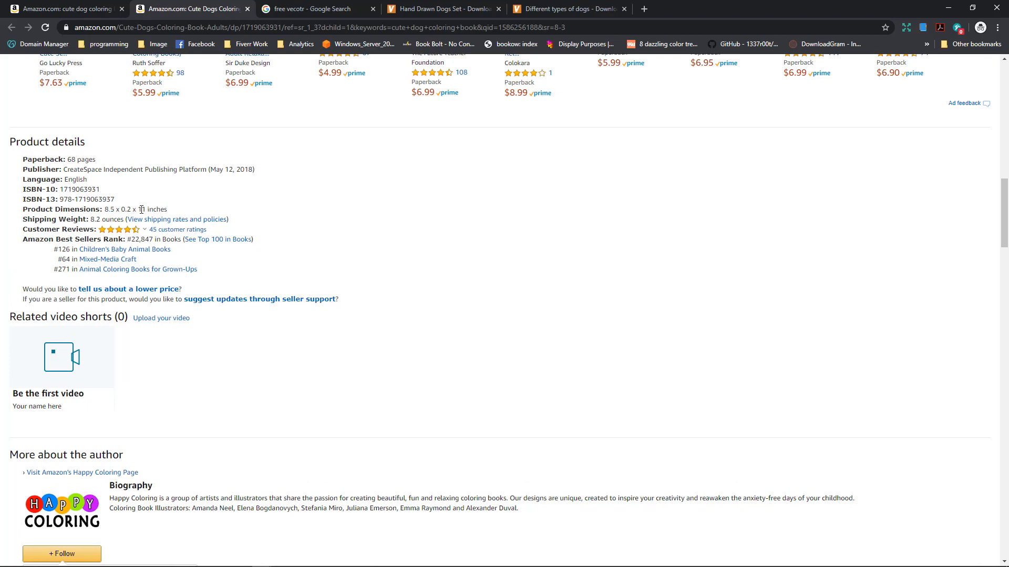
drag(138, 209, 167, 209)
click(948, 8)
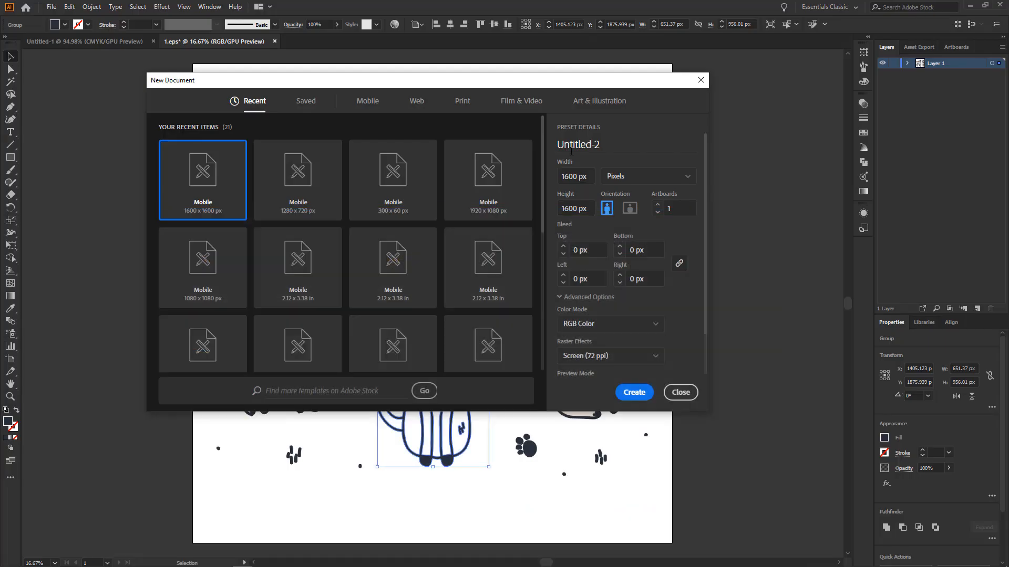
- Set the new document's units to Inches, its width to 8.5 in and its height to 11 in
click(631, 178)
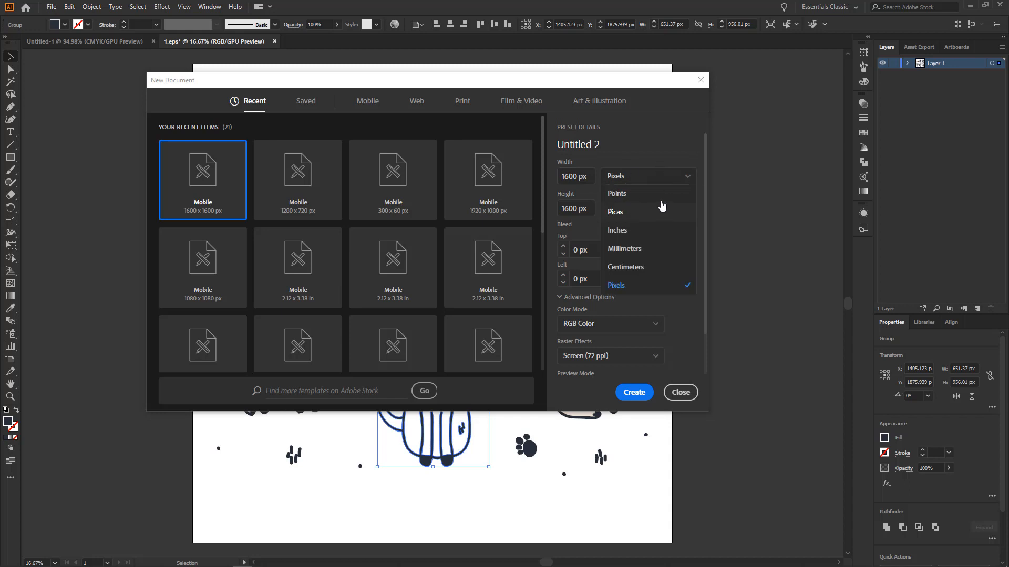
click(630, 231)
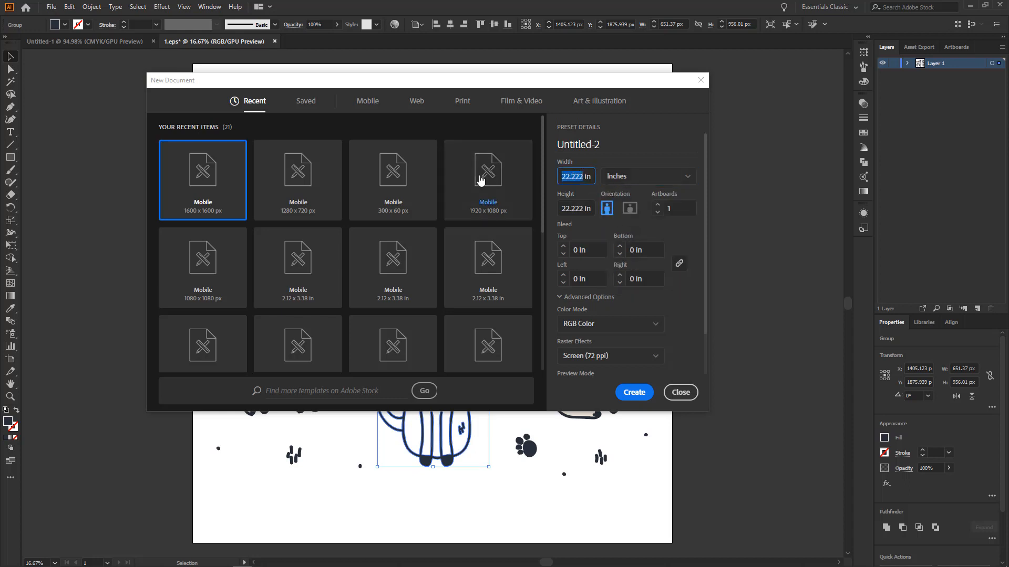
text(8)
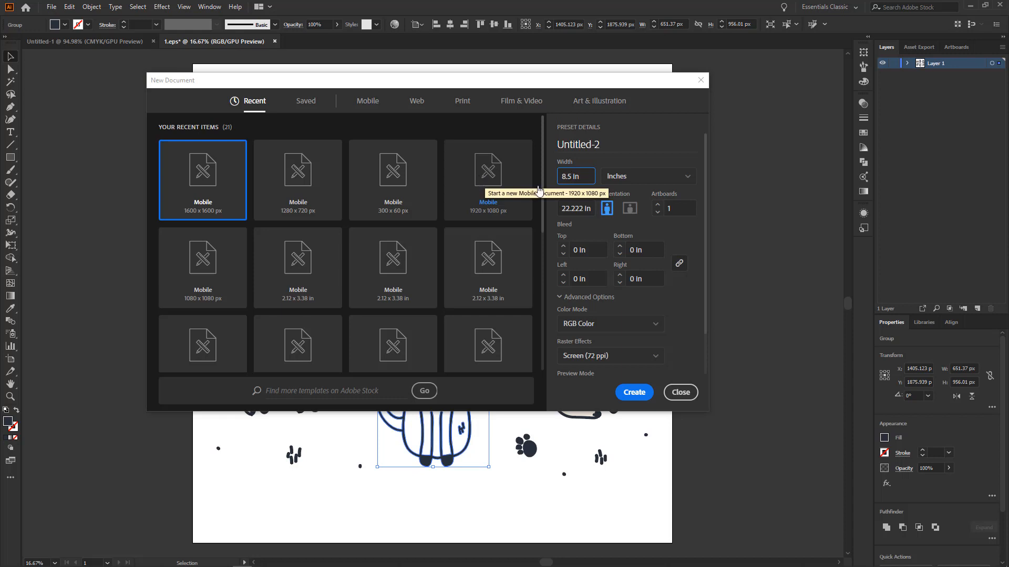
text(.5)
key(Tab)
text(11)
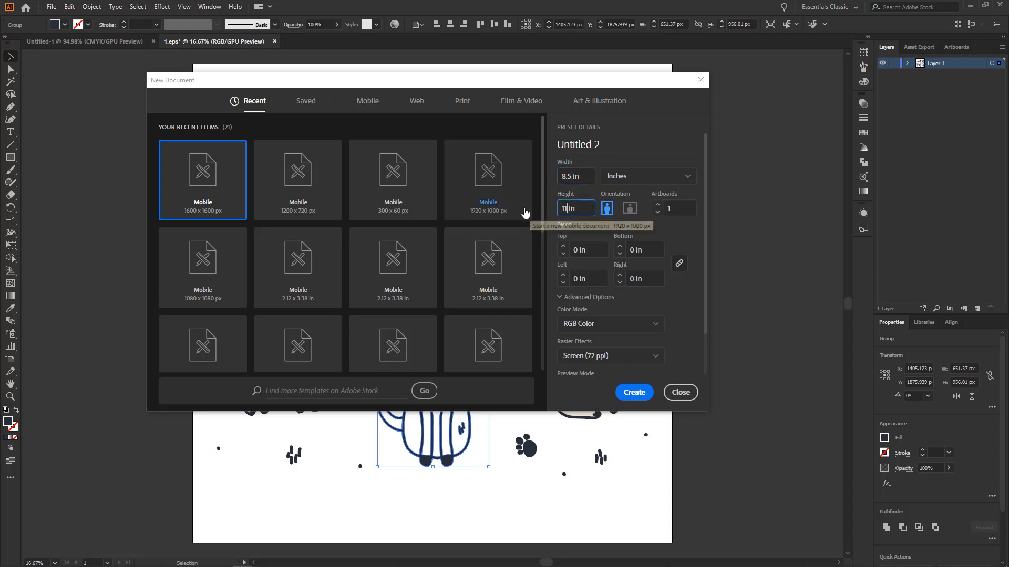
- Set the number of artboards to 25 and create the document
click(677, 234)
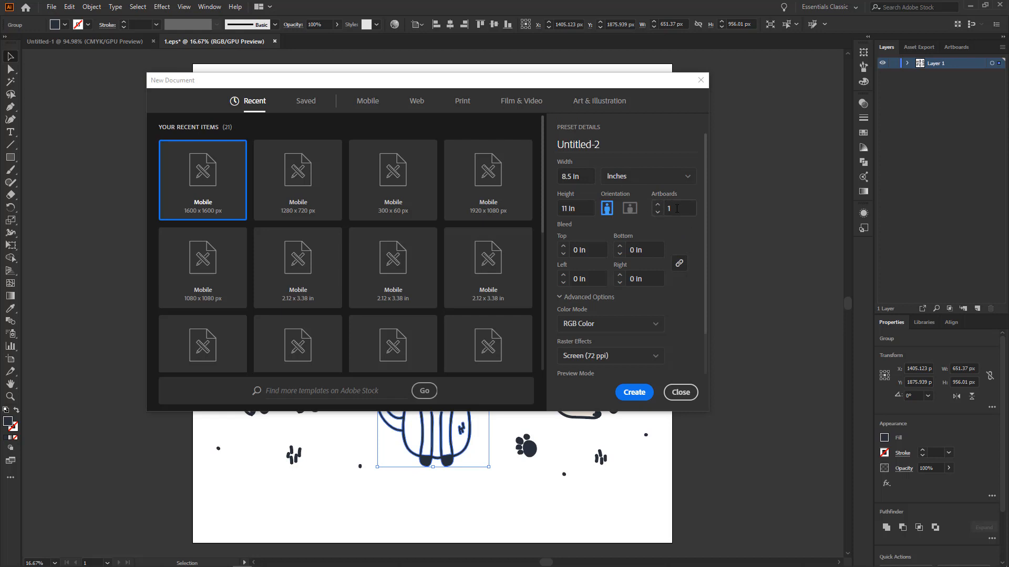
click(676, 208)
click(672, 211)
text(25)
click(636, 393)
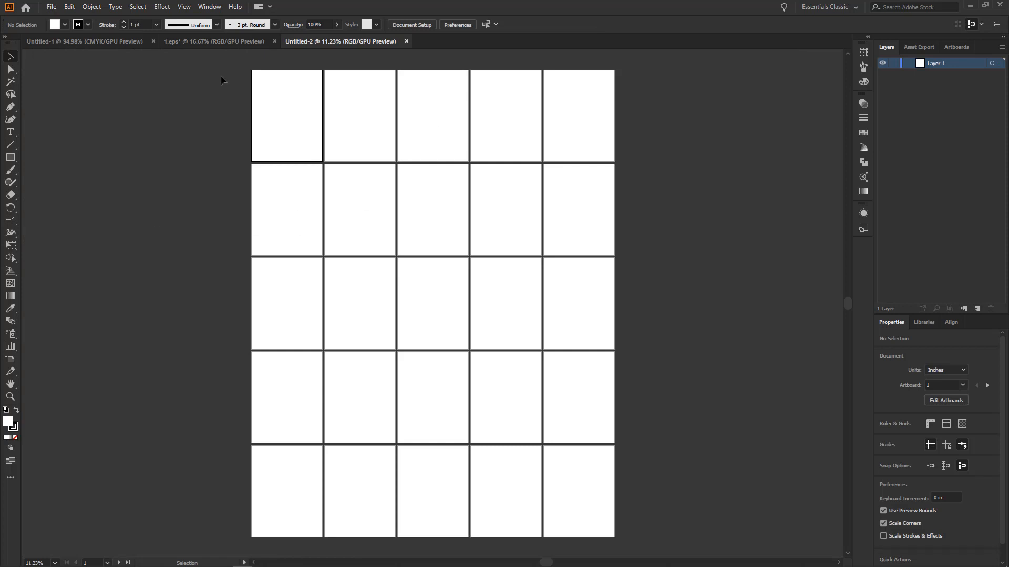
- Switch to the 1.eps document and ungroup the paw prints, dots and small marks scattered around the dogs
click(219, 45)
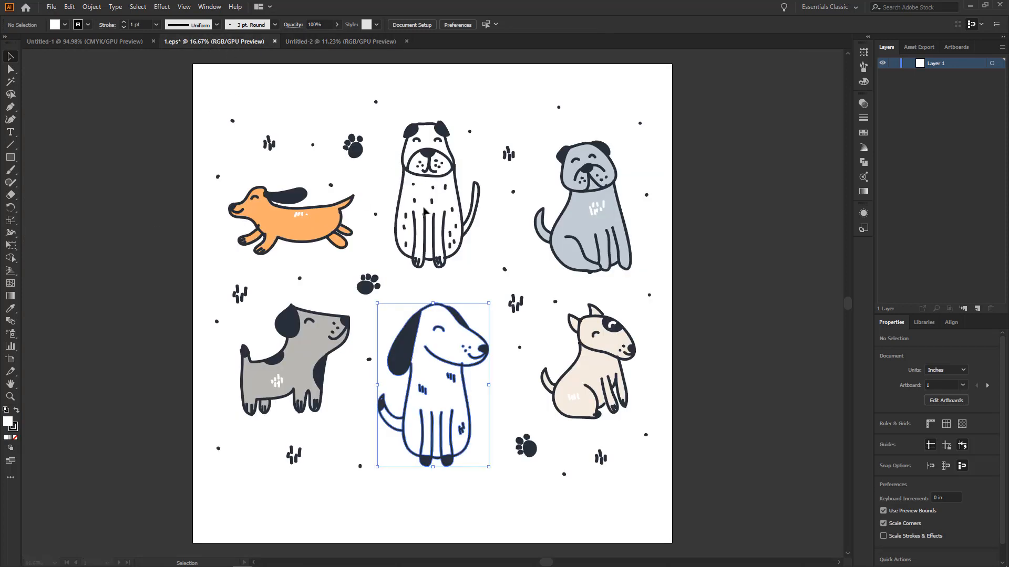
right_click(434, 372)
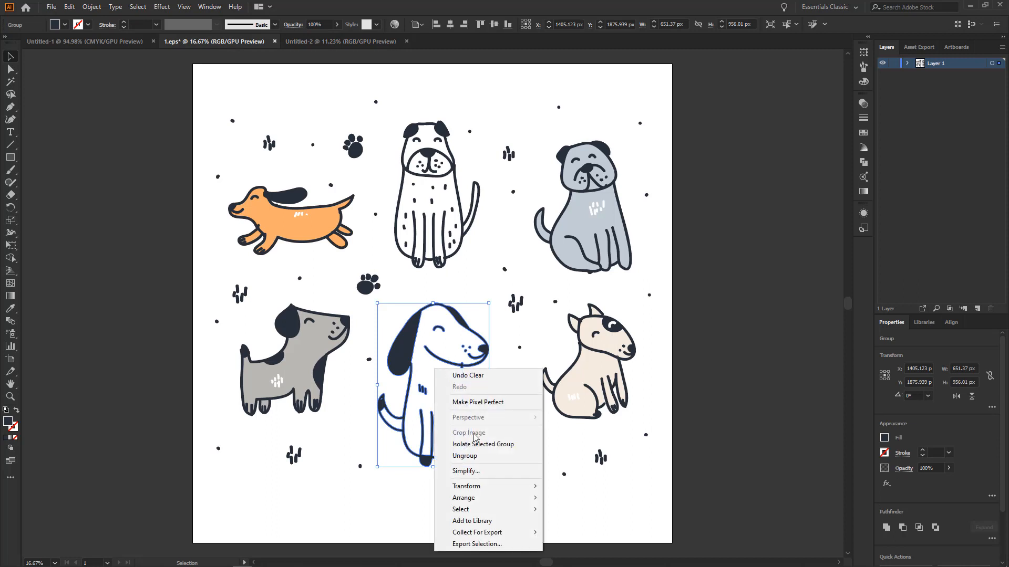
key(Escape)
drag(391, 108, 444, 213)
click(497, 288)
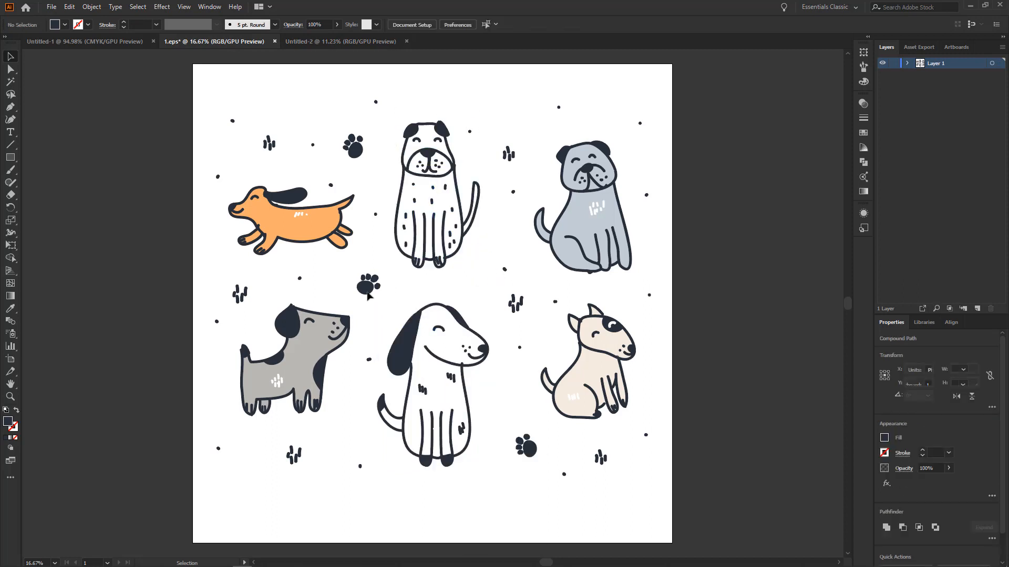
click(352, 151)
right_click(351, 152)
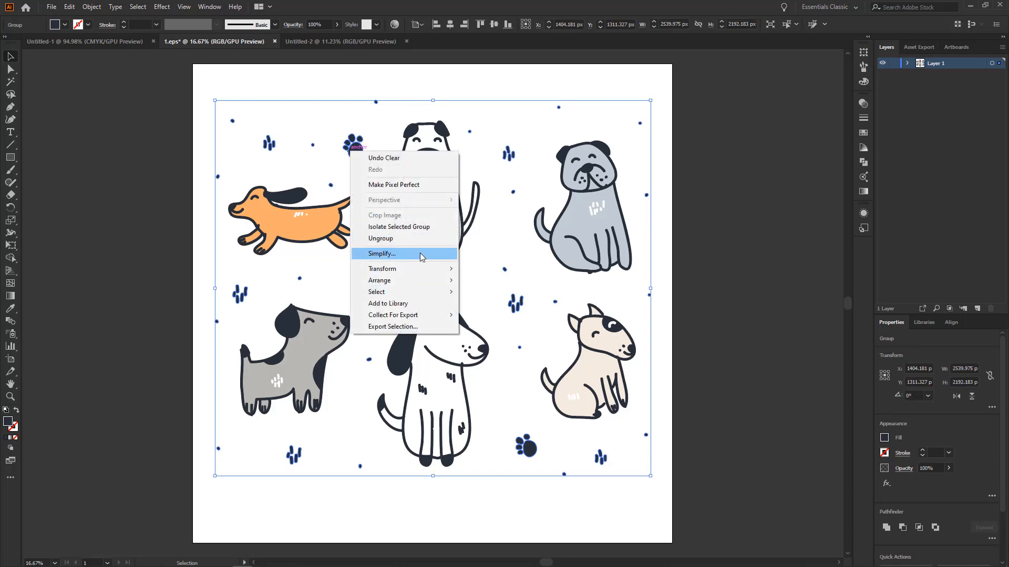
click(380, 239)
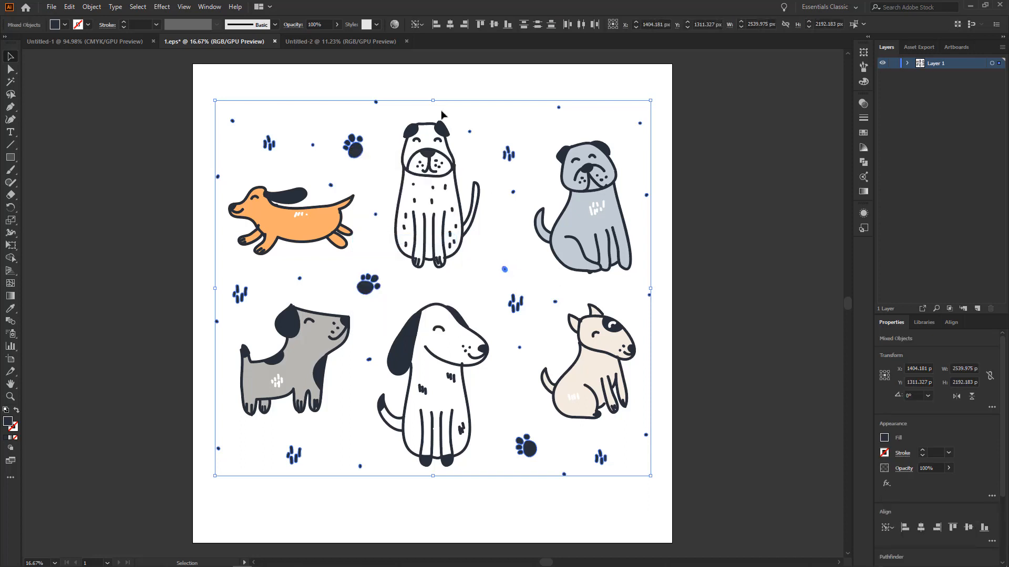
- Copy the spotted dog with its nearby paw print, dots and marks into the 25-artboard document, over the second artboard of the second row
click(394, 82)
drag(370, 80, 514, 304)
click(459, 314)
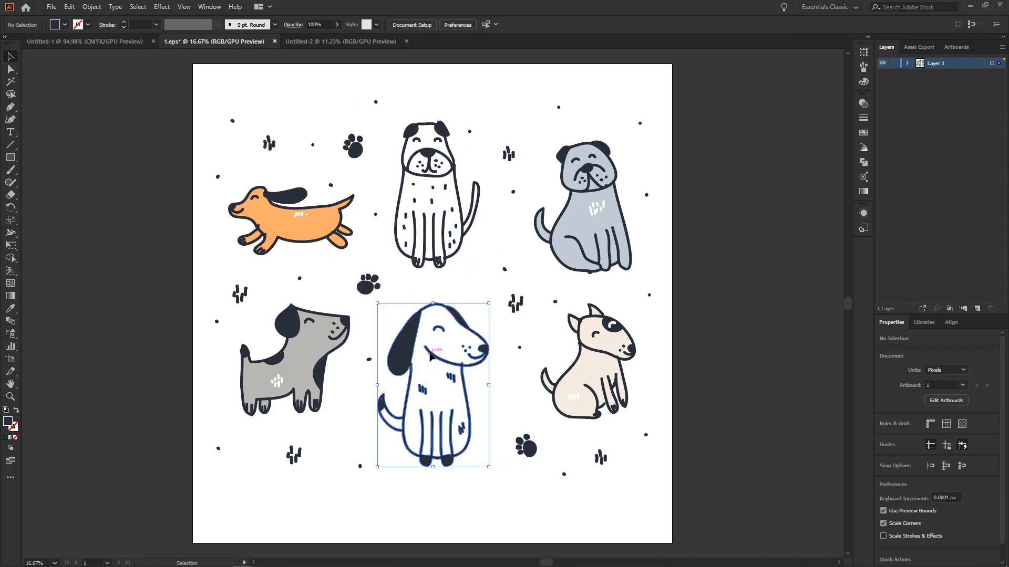
click(512, 278)
drag(427, 178, 374, 92)
mouse_move(429, 191)
mouse_down()
mouse_move(431, 167)
mouse_move(381, 91)
mouse_move(307, 38)
mouse_move(403, 121)
mouse_move(417, 181)
mouse_move(374, 191)
mouse_move(365, 206)
mouse_up()
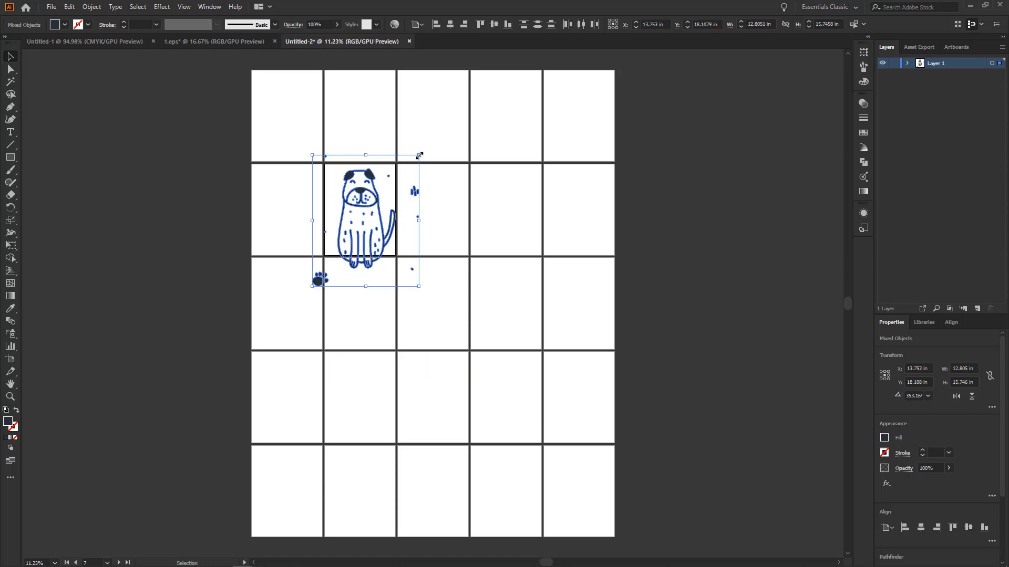
- Try stretching the dog artwork out of proportion to about 17 x 12.3 in, and undo the distortion
key(ctrl+equal)
key(ctrl+equal)
key(ctrl+equal)
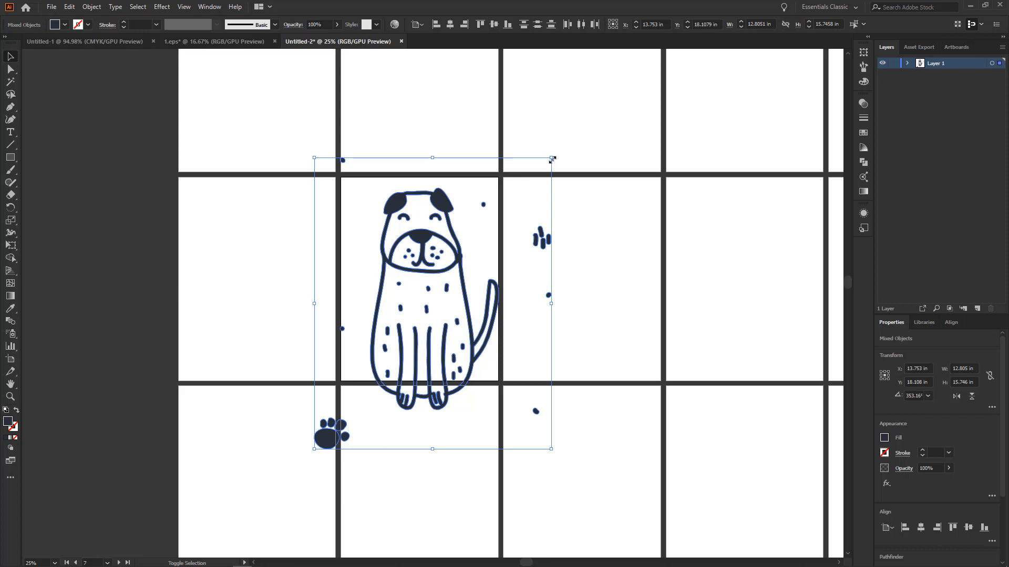
drag(552, 157, 650, 220)
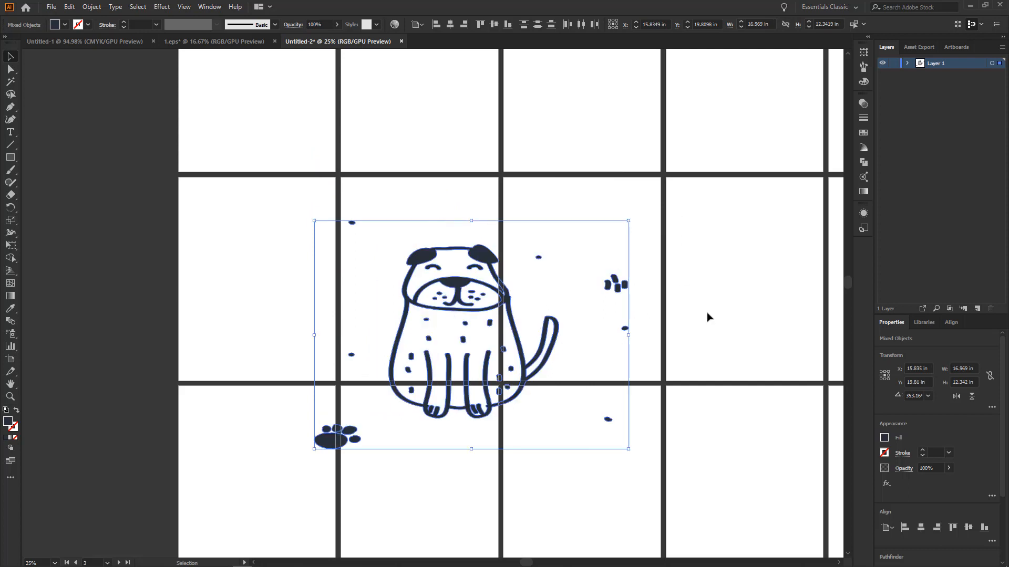
key(ctrl+z)
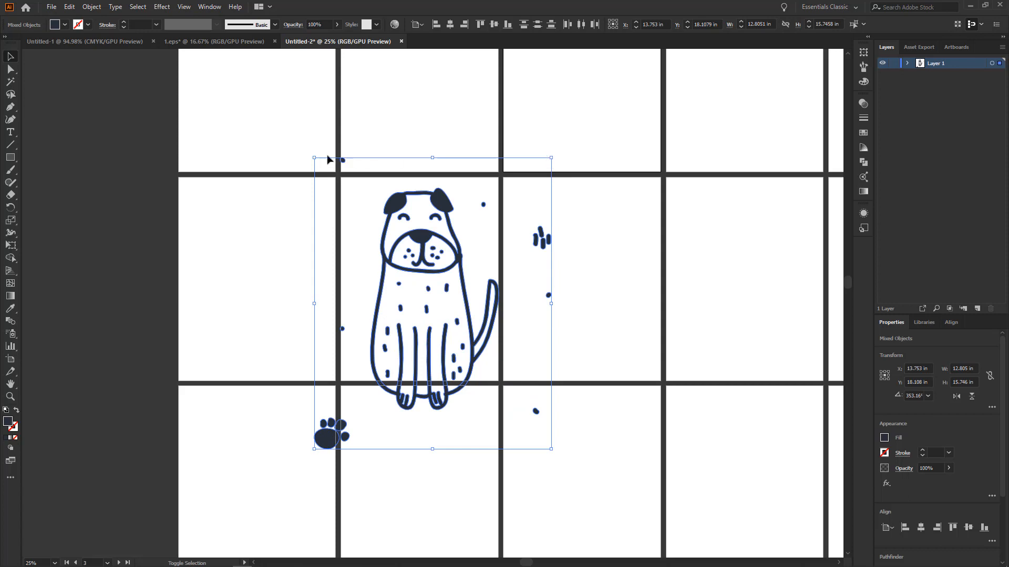
- Scale the dog artwork down proportionally to about 6.9 x 8.5 in and fit it inside the second artboard of the second row
drag(314, 157, 407, 271)
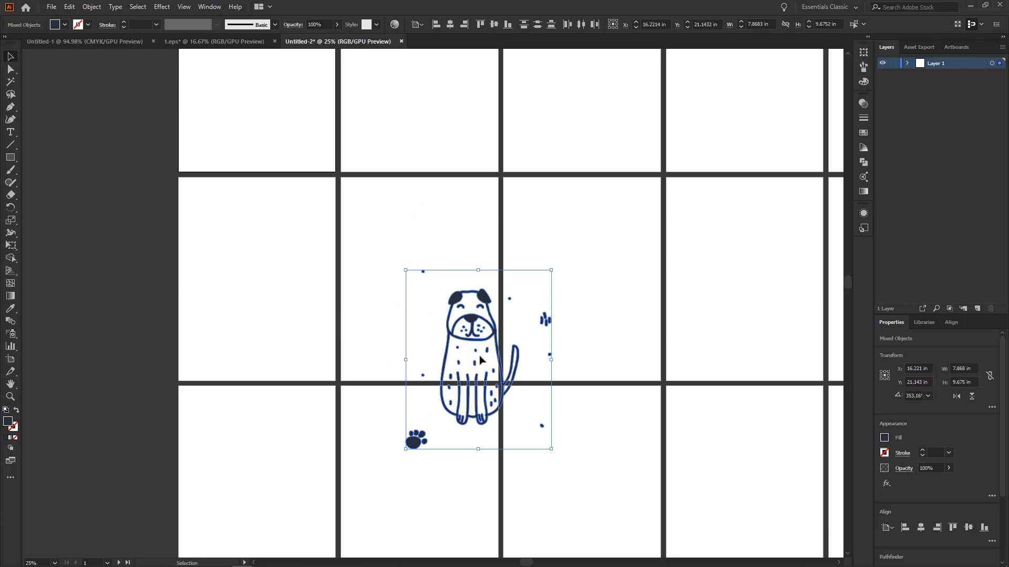
drag(475, 342, 424, 261)
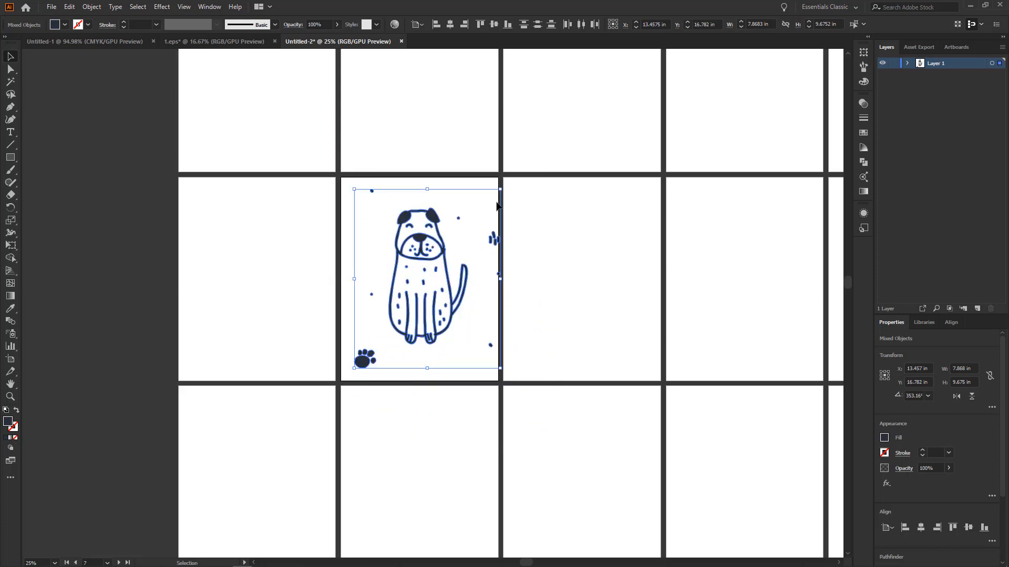
drag(502, 186, 481, 205)
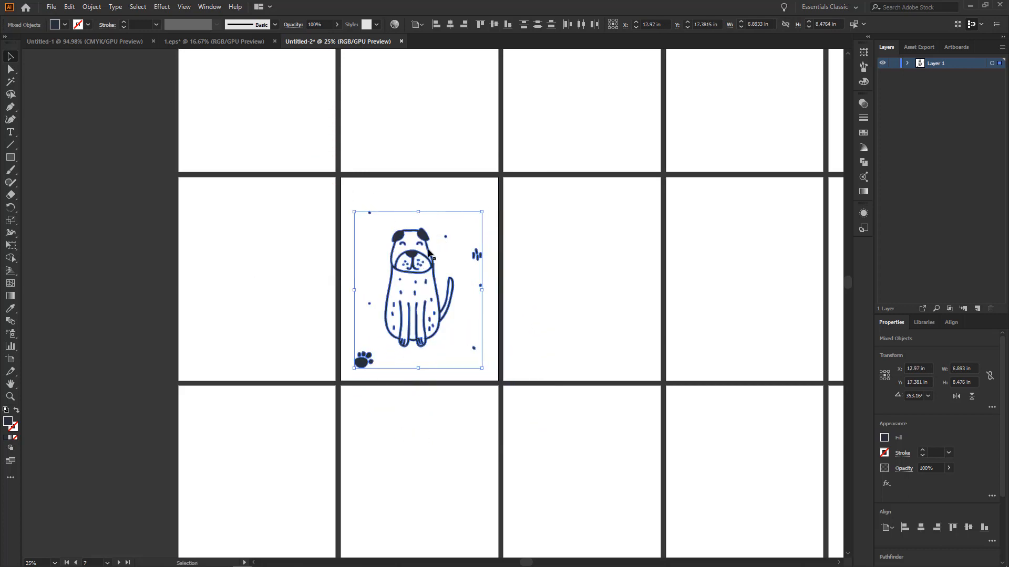
- Move the dog artwork up onto the second artboard of the first row
scroll(415, 257, up, 5)
scroll(416, 398, down, 3)
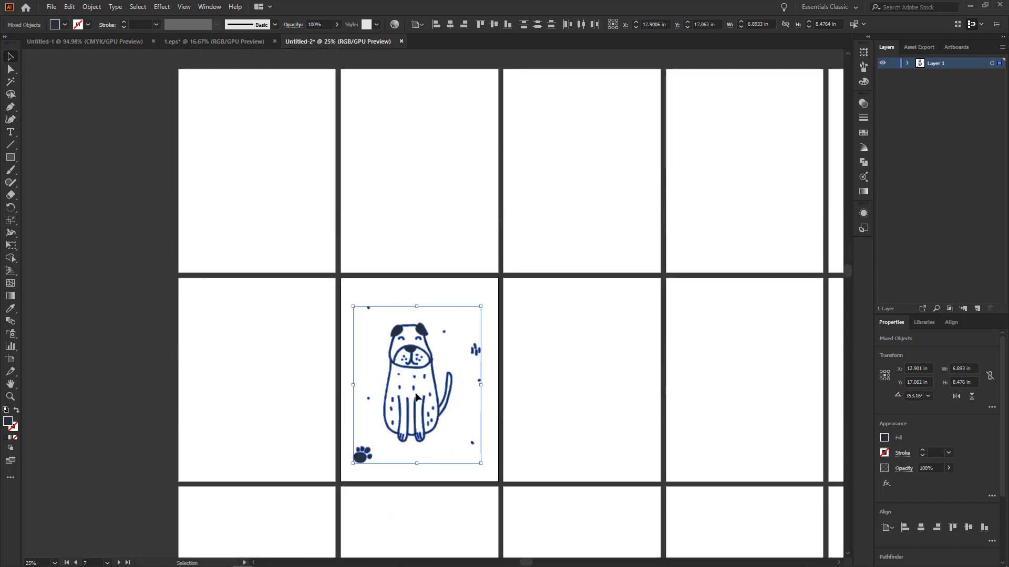
drag(414, 391, 417, 168)
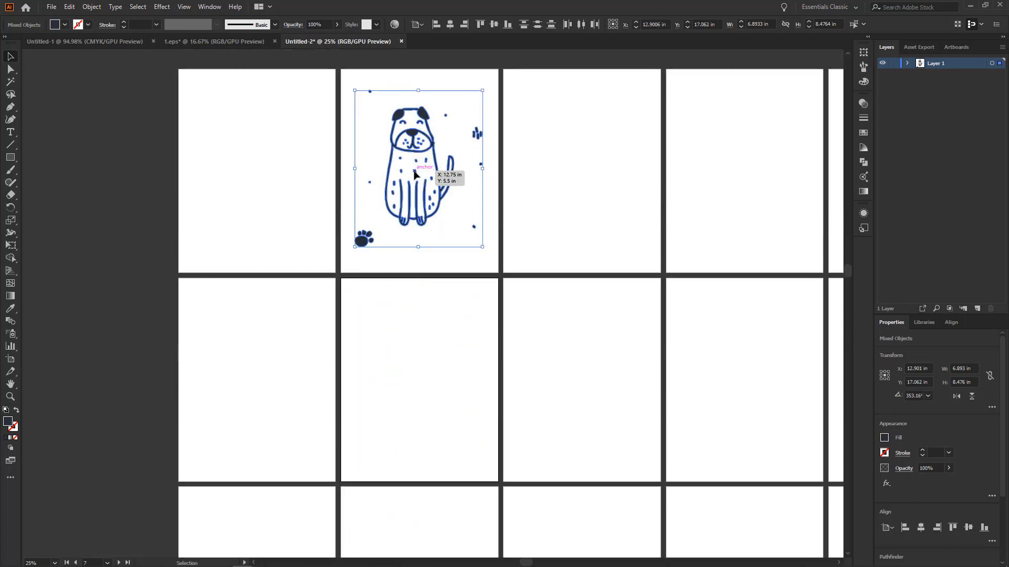
- Examine the dog artwork's outlines and its margins on the artboard, both close up and as a whole page
scroll(414, 174, up, 3)
scroll(414, 175, up, 1)
scroll(414, 175, up, 1)
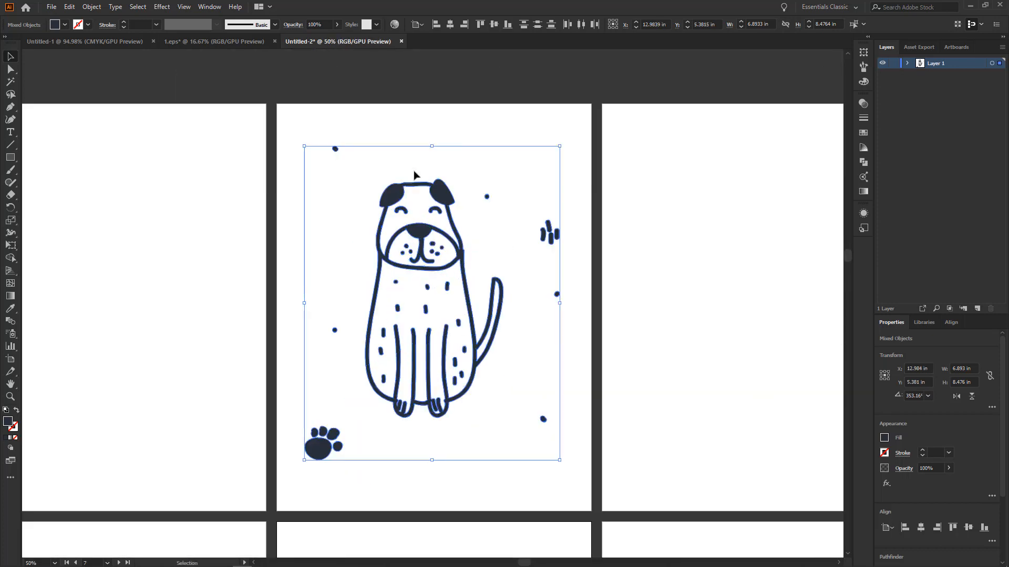
scroll(414, 175, up, 1)
key(p)
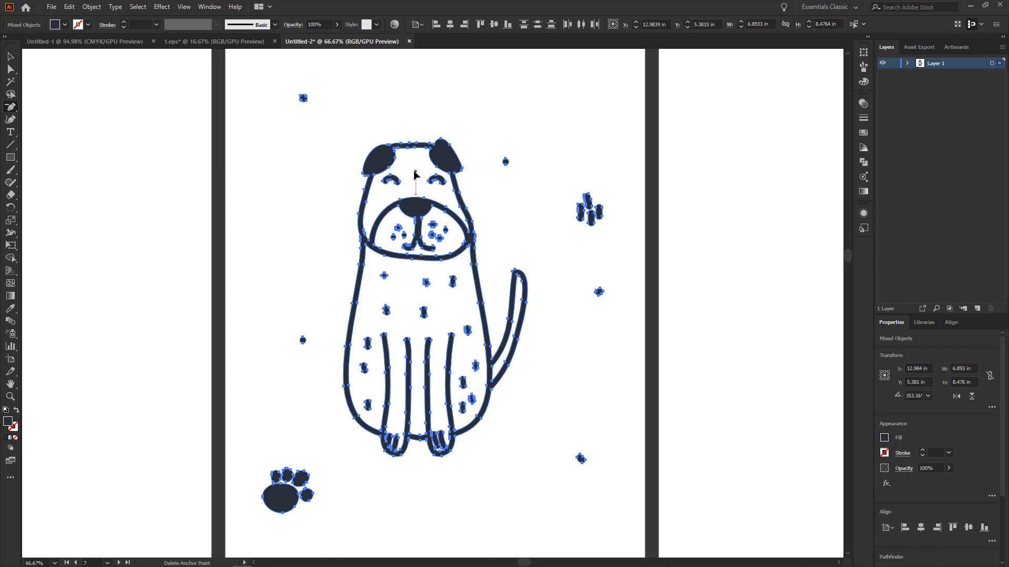
click(10, 57)
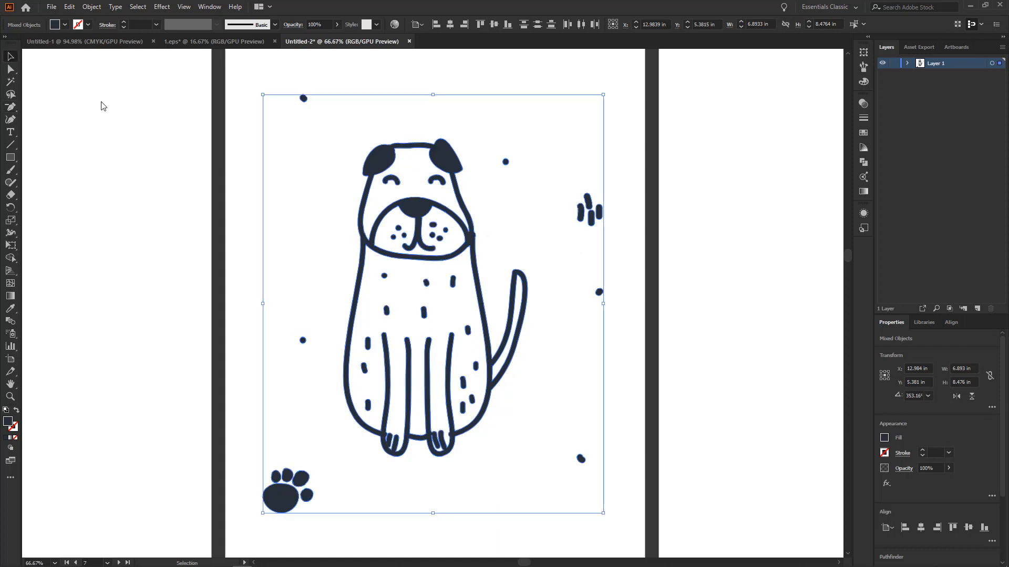
key(ctrl+equal)
key(ctrl+equal)
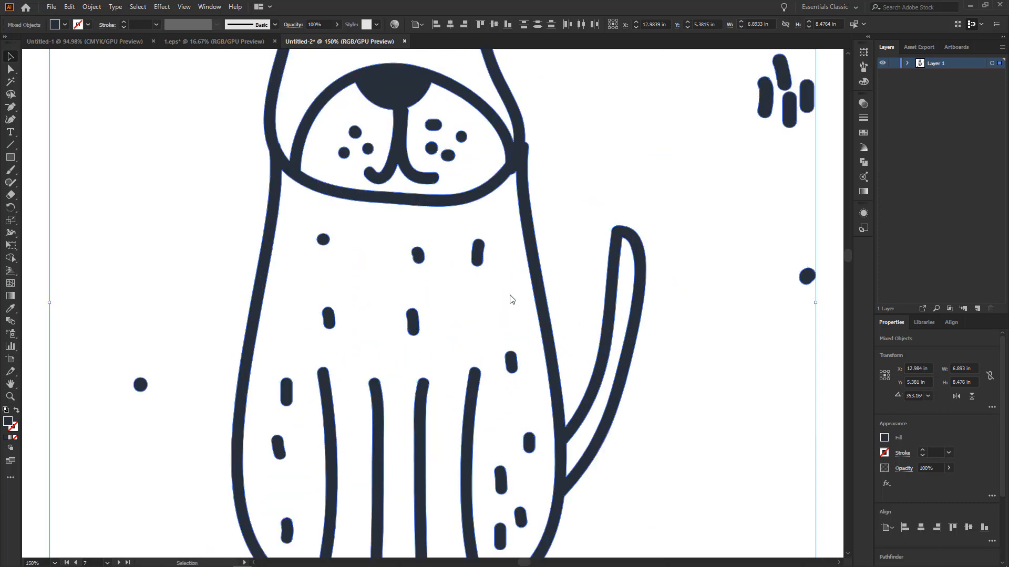
key(ctrl+minus)
key(a)
key(ctrl+minus)
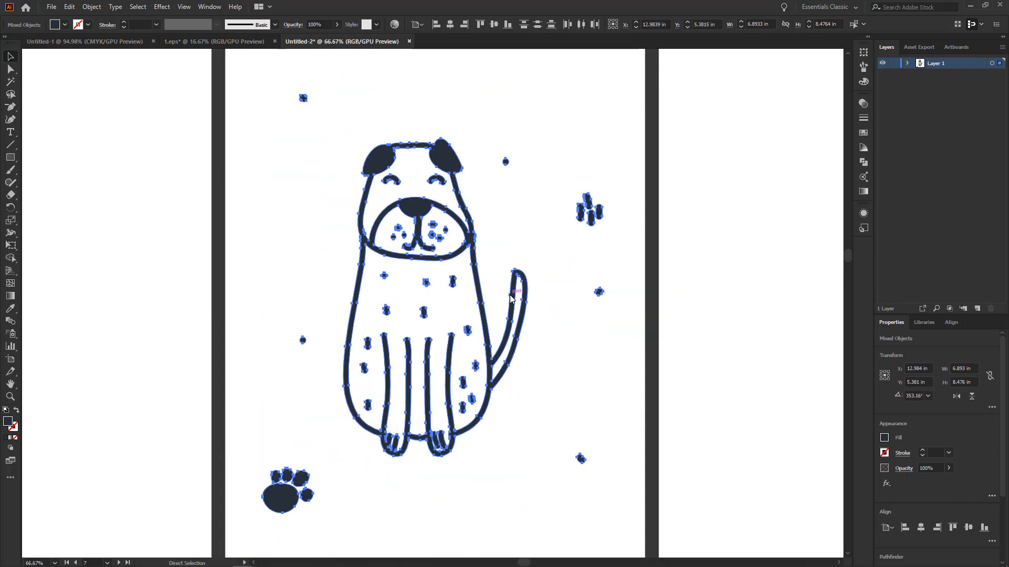
key(ctrl+minus)
key(v)
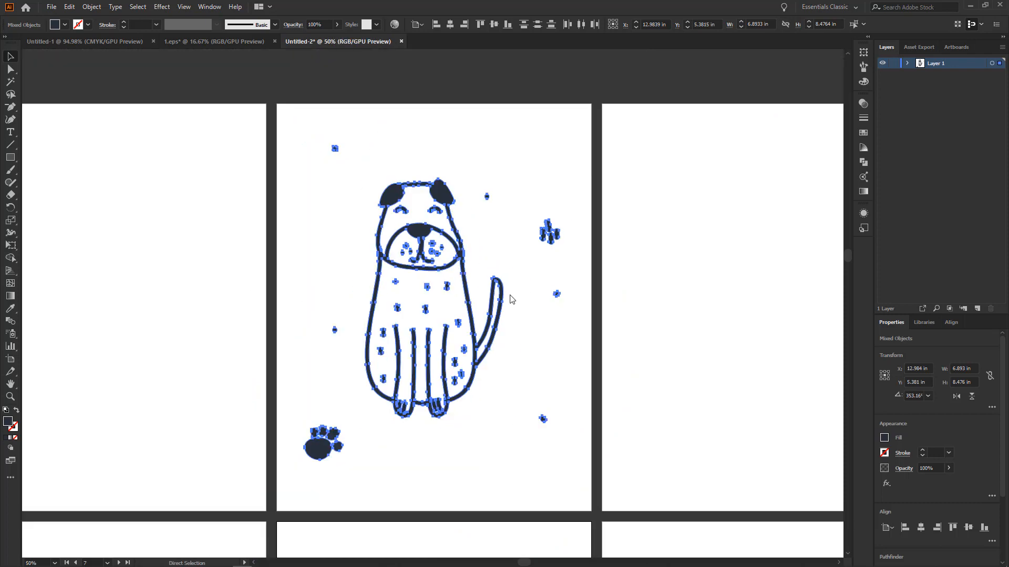
scroll(511, 298, up, 1)
scroll(509, 296, down, 2)
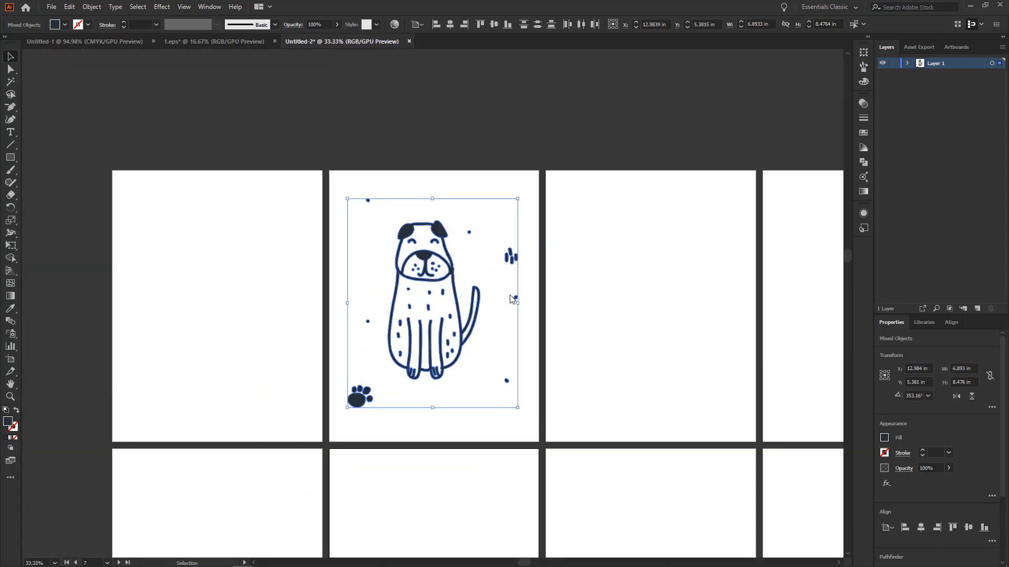
scroll(509, 295, up, 2)
scroll(403, 259, down, 1)
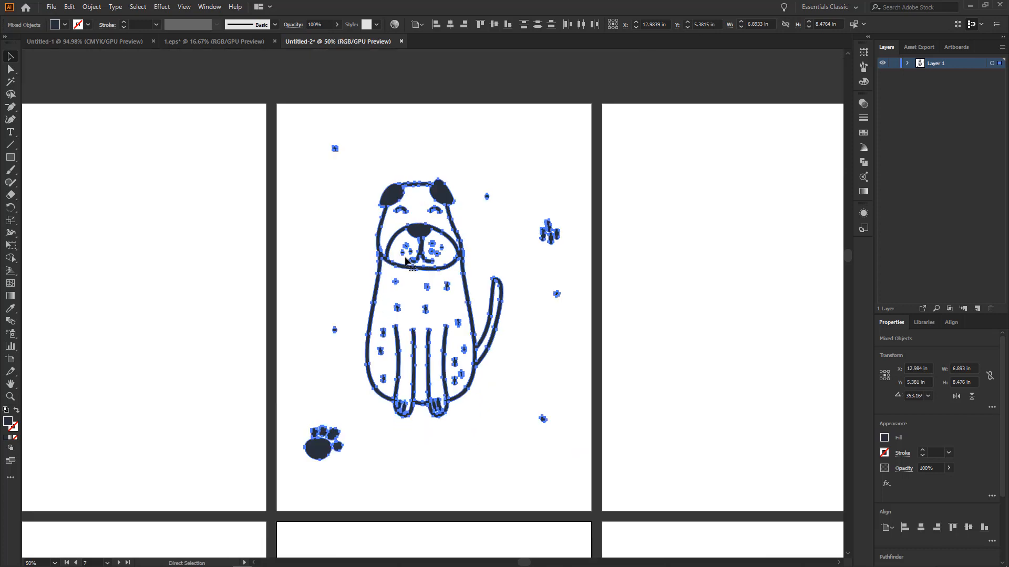
scroll(403, 259, up, 1)
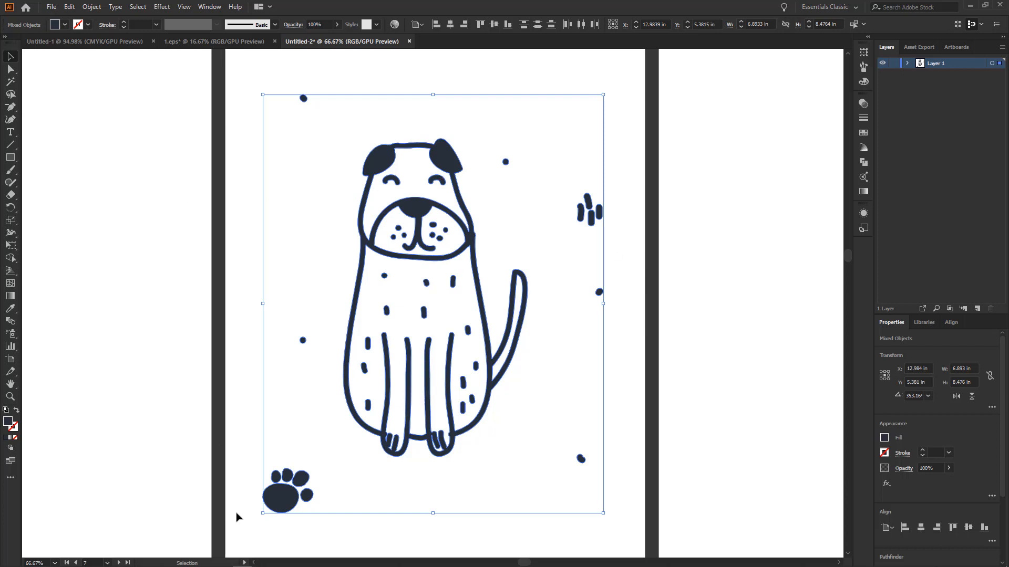
scroll(433, 342, down, 2)
scroll(433, 342, up, 3)
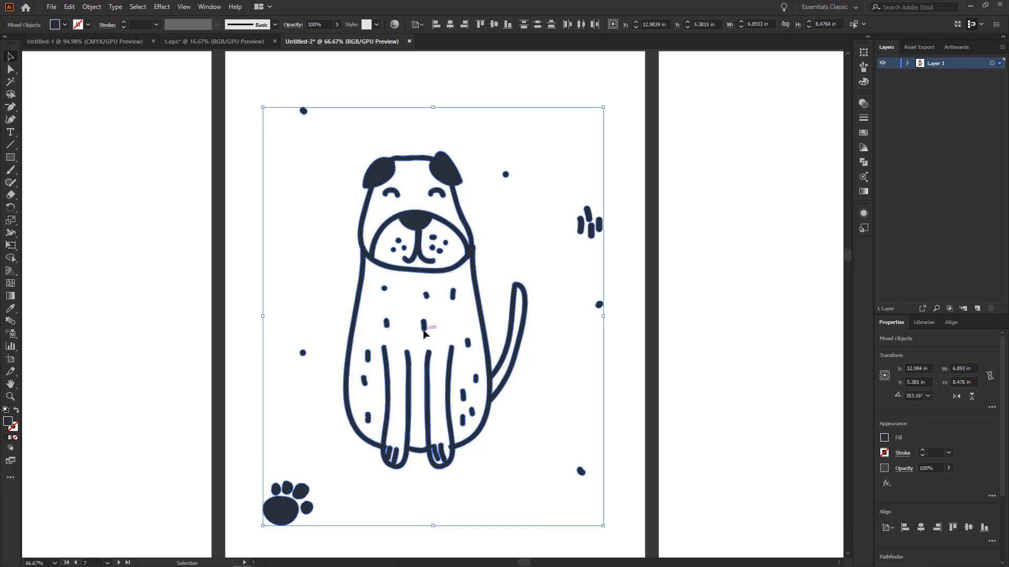
- Nudge the dog artwork slightly right and down on its artboard
key(ctrl+minus)
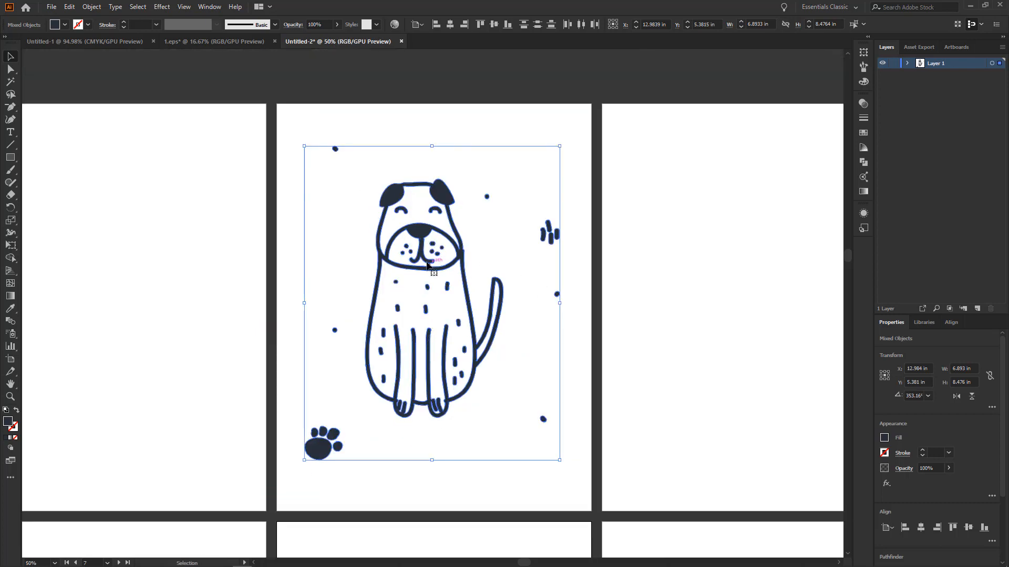
drag(427, 261, 427, 268)
- Draw a rectangle about 7.04 x 9.56 in over the dog artwork, leaving a margin inside the artboard edges
click(9, 159)
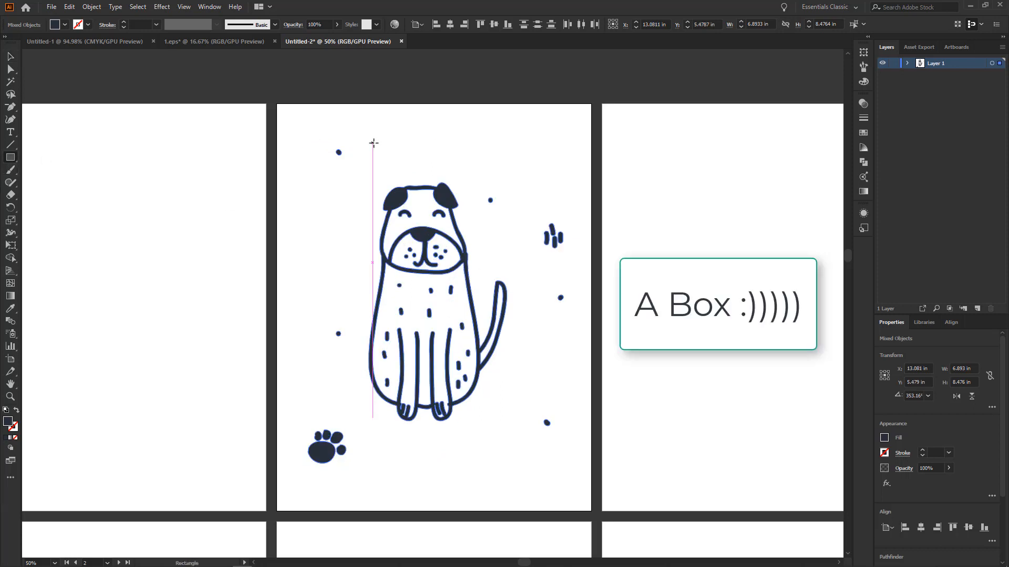
drag(302, 132, 563, 485)
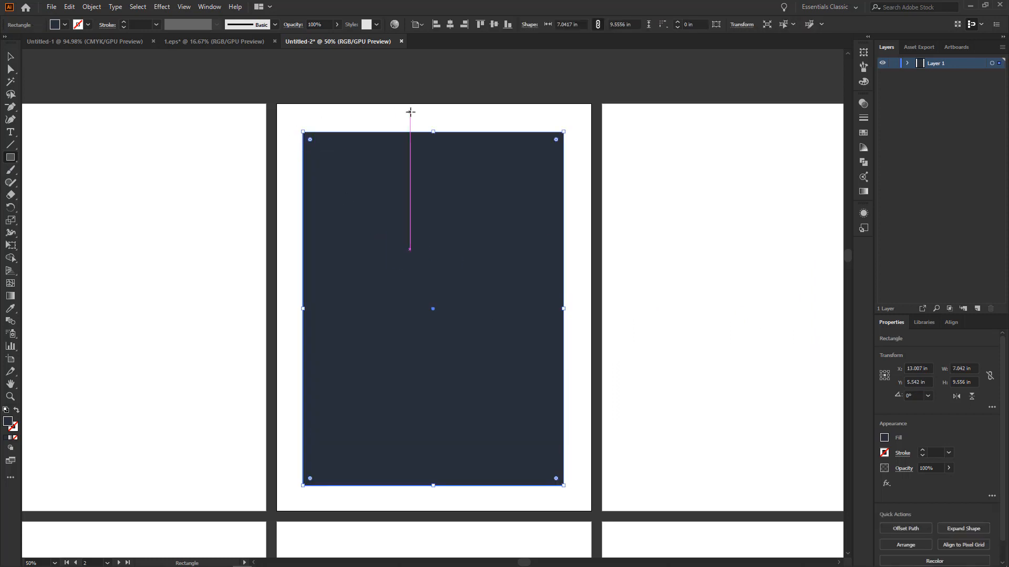
key(ctrl+shift+a)
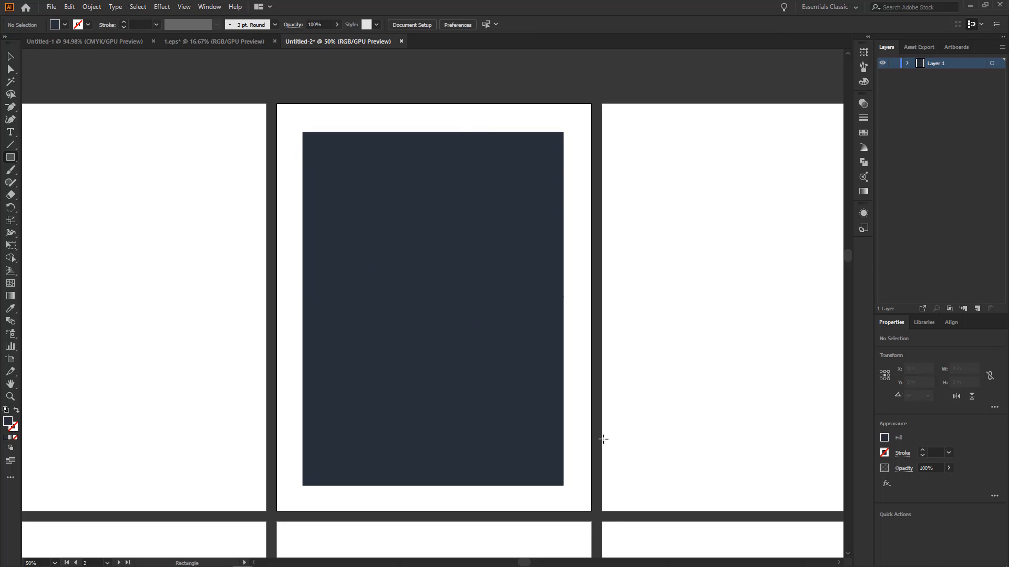
- Swap the rectangle's fill and stroke so it has no fill and a 1 pt outline framing the dog
ctrl+click(434, 272)
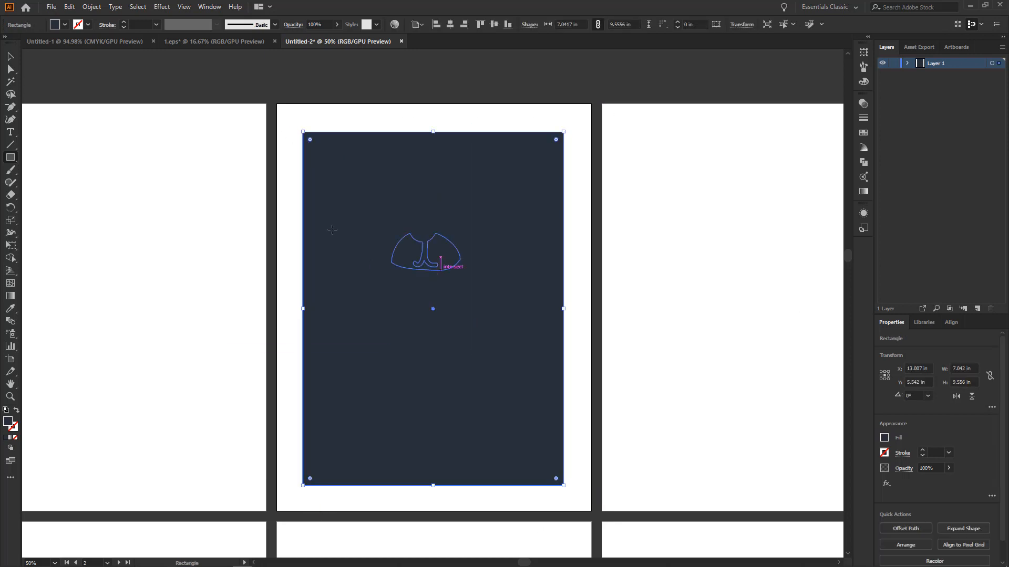
click(17, 411)
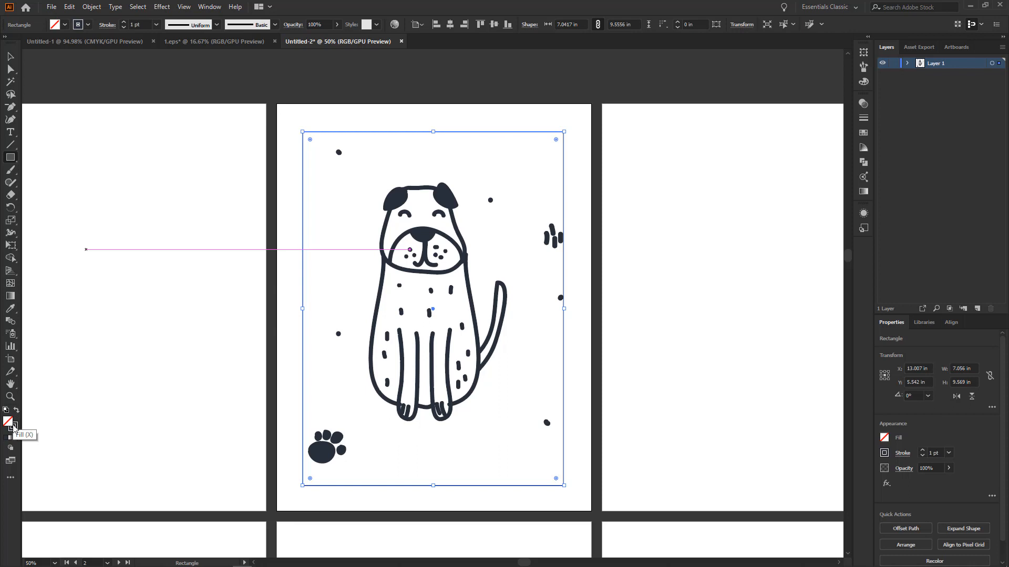
click(16, 427)
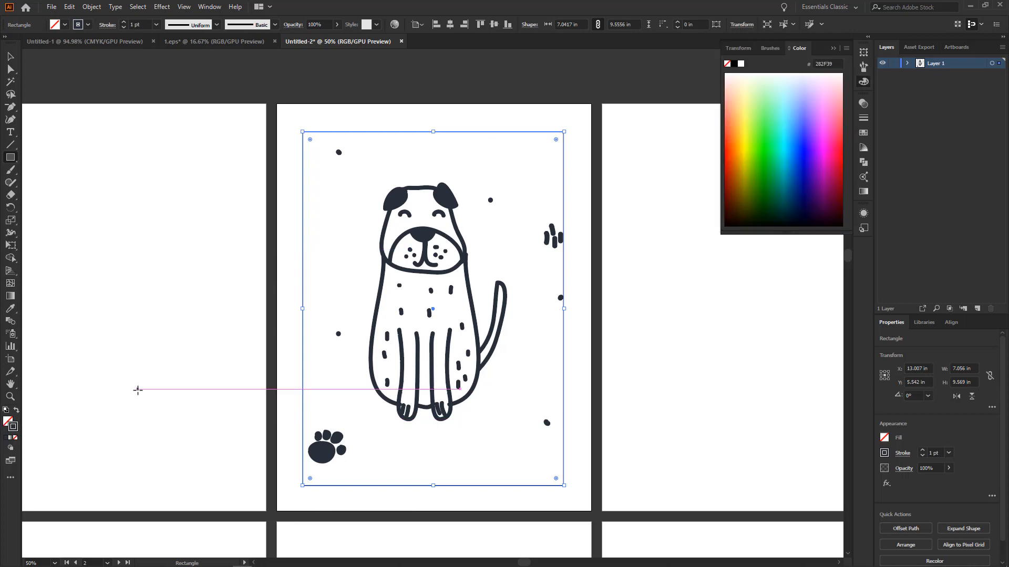
click(626, 286)
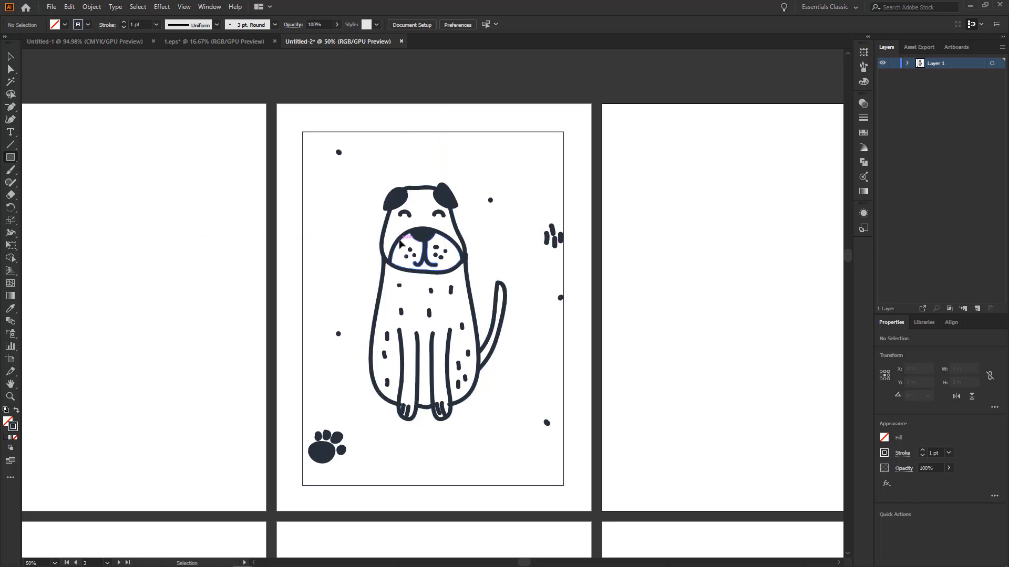
- Delete the rectangle framing the dog artwork
ctrl+click(376, 132)
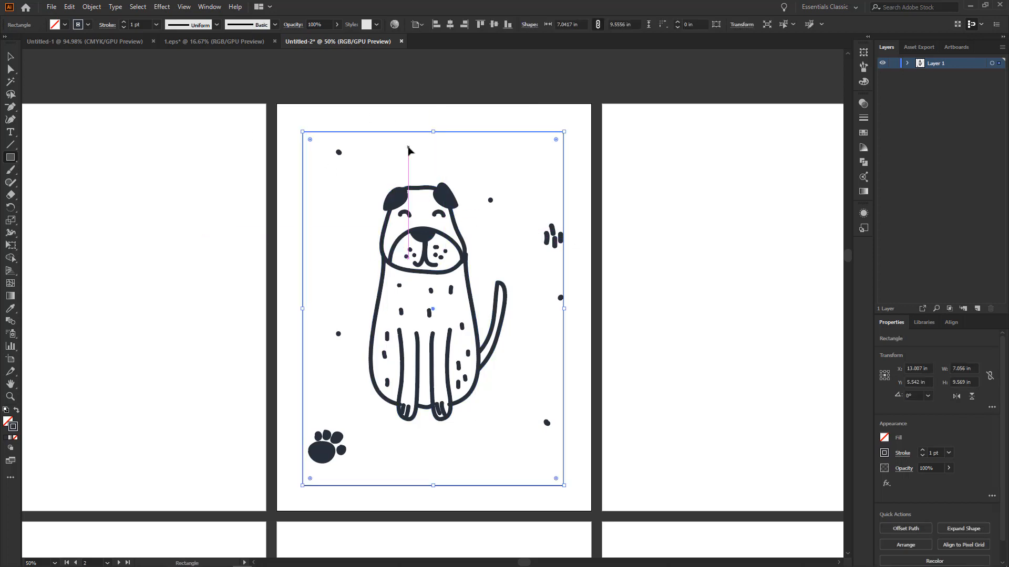
key(Delete)
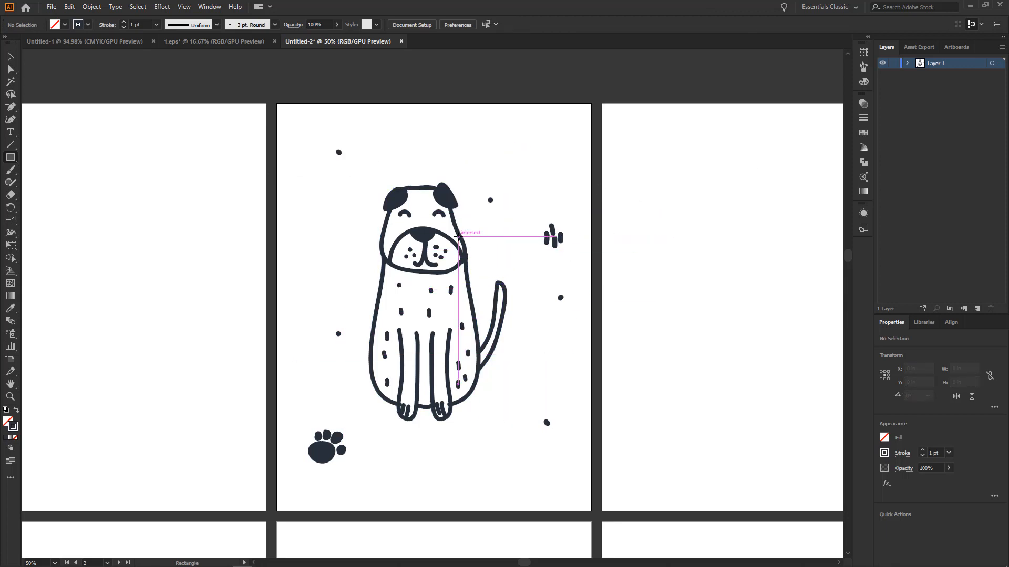
- Copy the white floppy-eared dog with its surrounding paw prints and marks from 1.eps into the coloring book document, near the third artboard
click(214, 41)
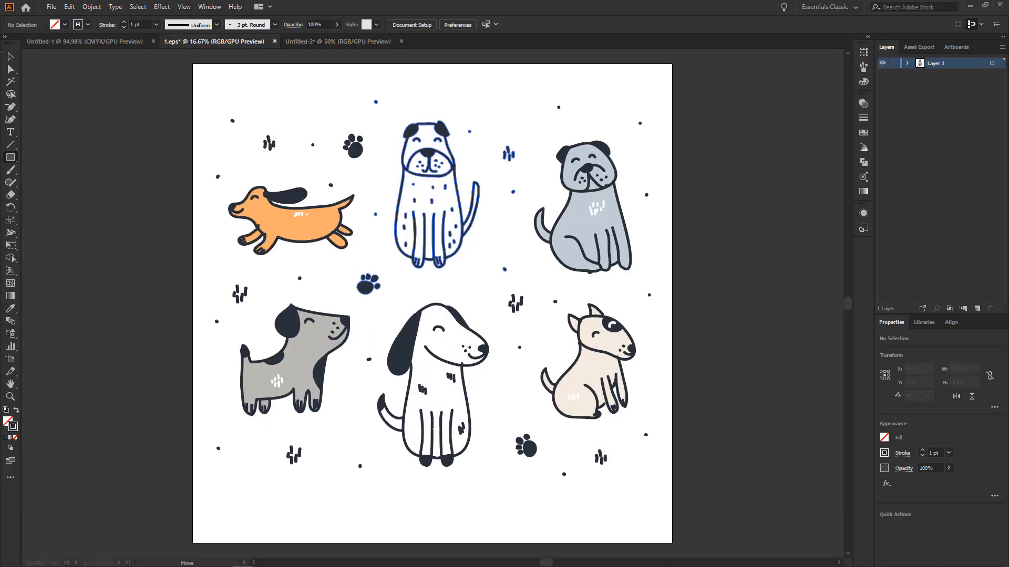
key(v)
drag(377, 489, 517, 310)
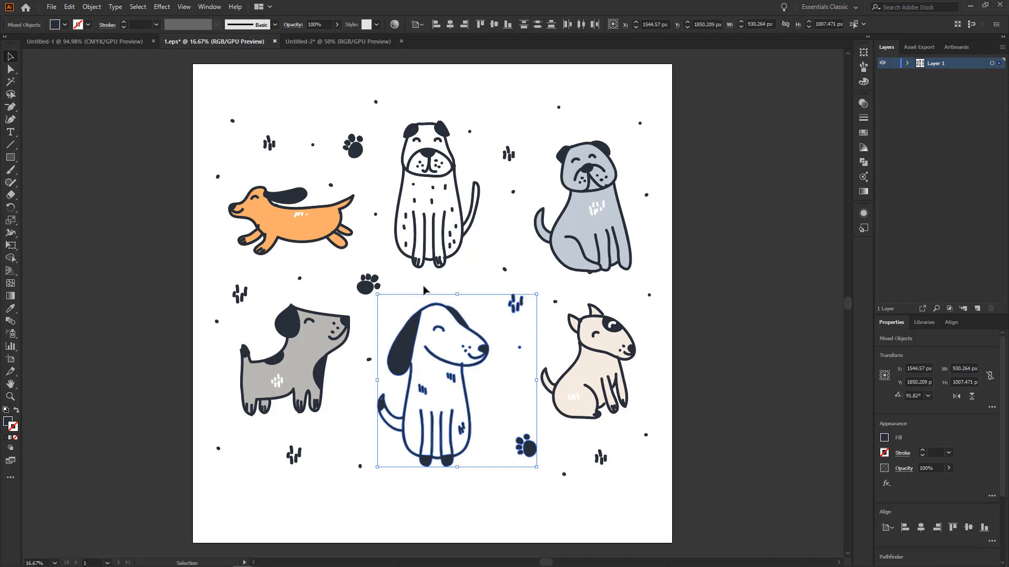
shift+click(372, 288)
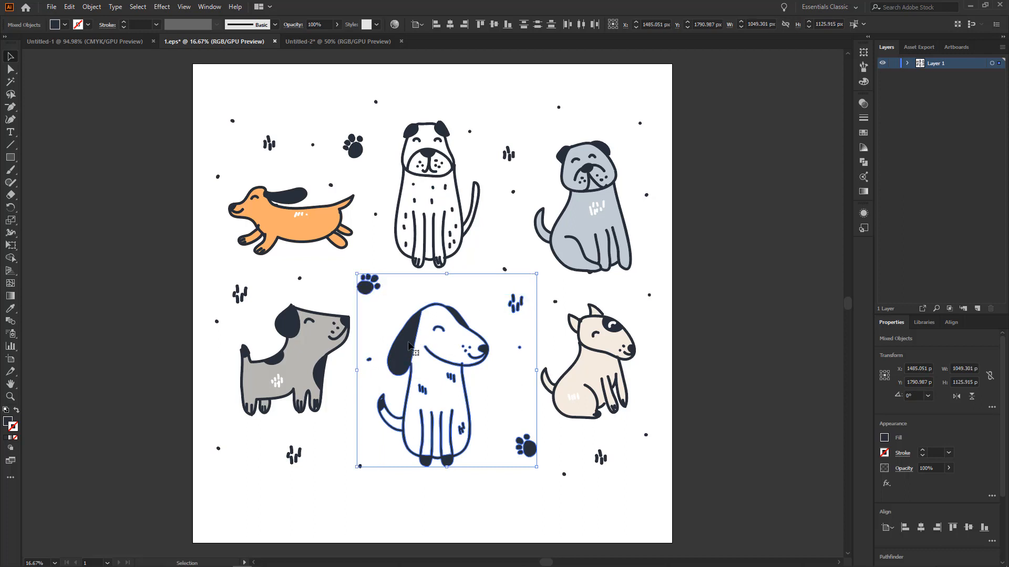
drag(409, 346, 699, 279)
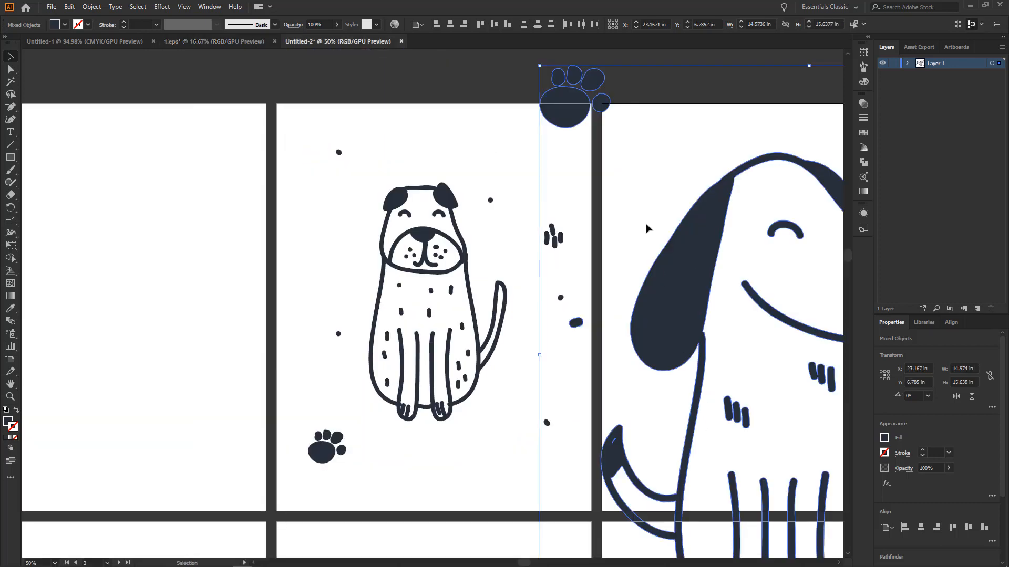
- Scale the floppy-eared dog artwork down to about 7.18 x 7.7 in and position it on the third artboard
drag(562, 100, 754, 306)
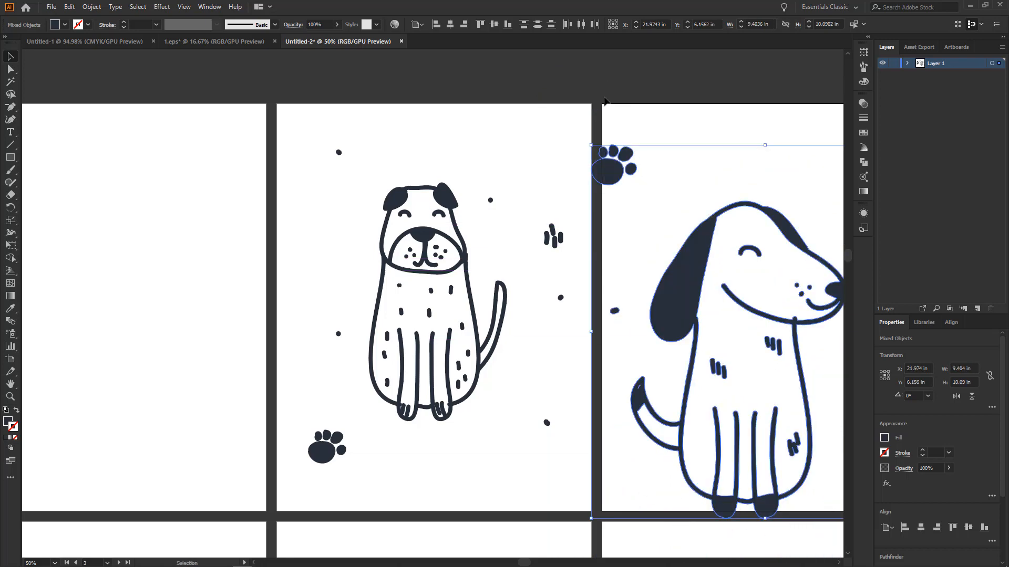
drag(590, 151, 649, 220)
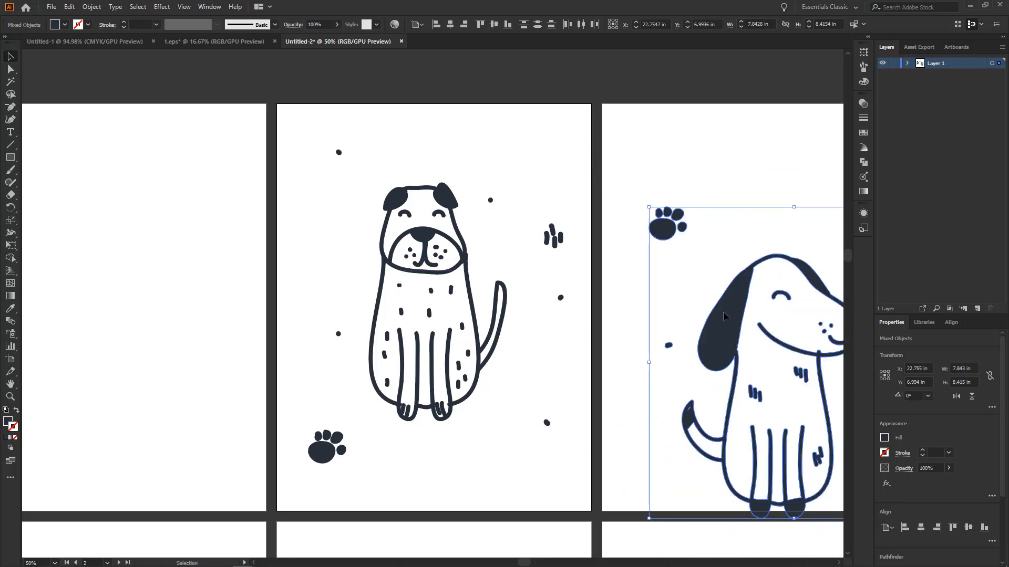
drag(737, 441, 708, 387)
drag(662, 534, 368, 107)
drag(692, 460, 667, 446)
drag(534, 430, 543, 454)
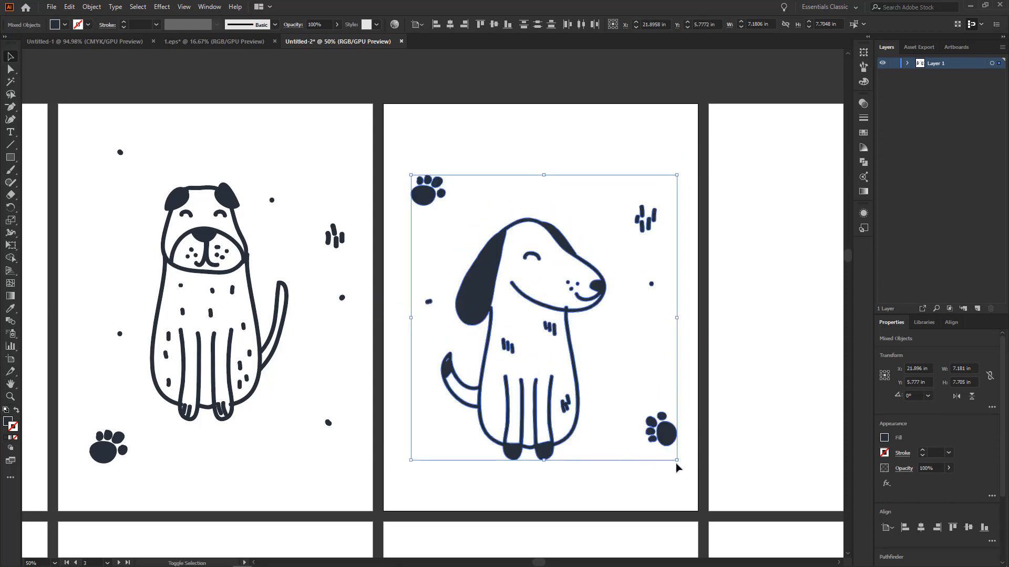
- Shrink the floppy-eared dog artwork to about 6.78 x 7.27 in and recentre it on its artboard
drag(677, 462, 661, 444)
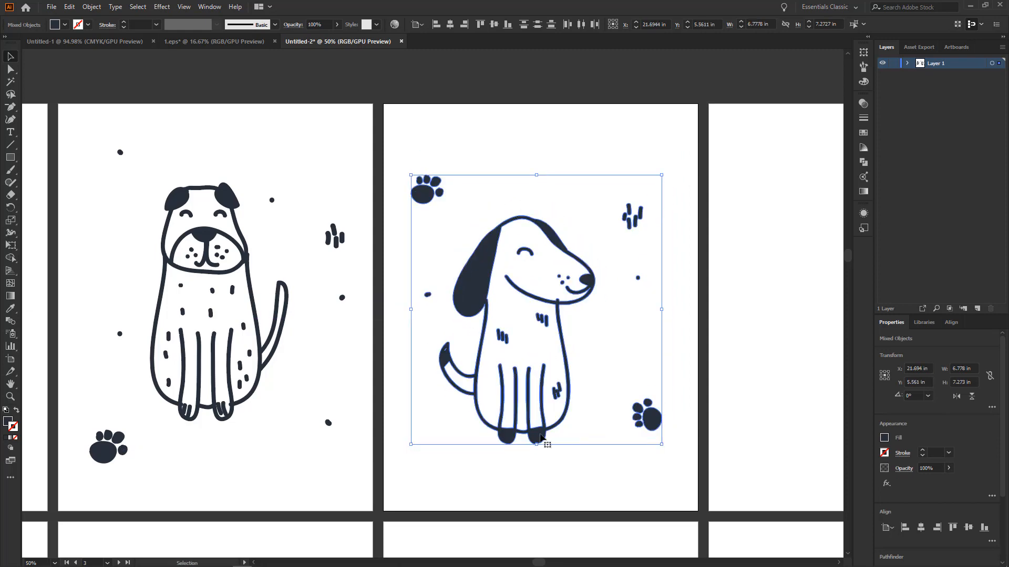
drag(544, 441, 547, 444)
click(587, 477)
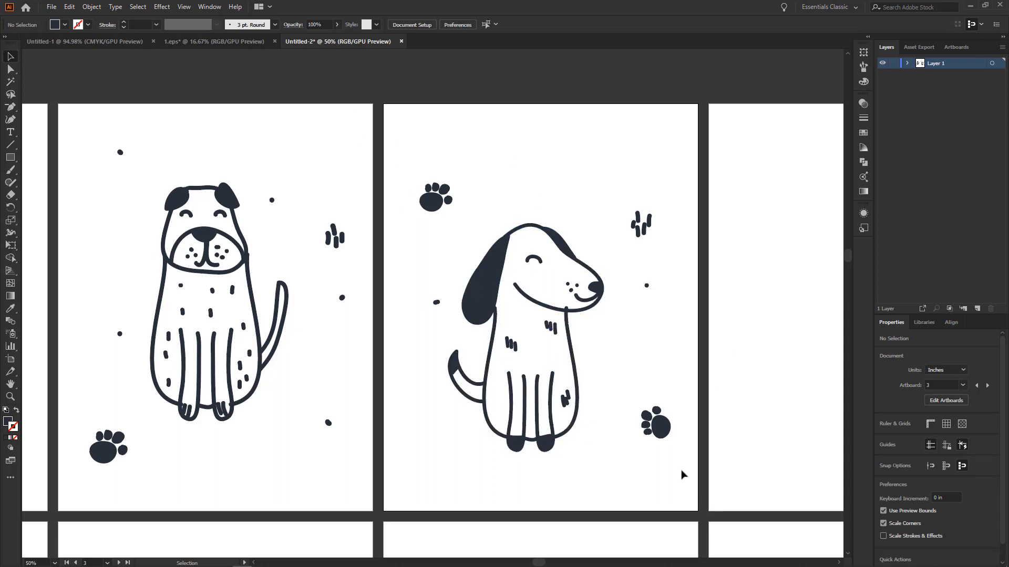
- Reduce all the artwork on the third artboard to about 6.68 x 7.17 in and nudge it slightly left
drag(682, 475, 385, 126)
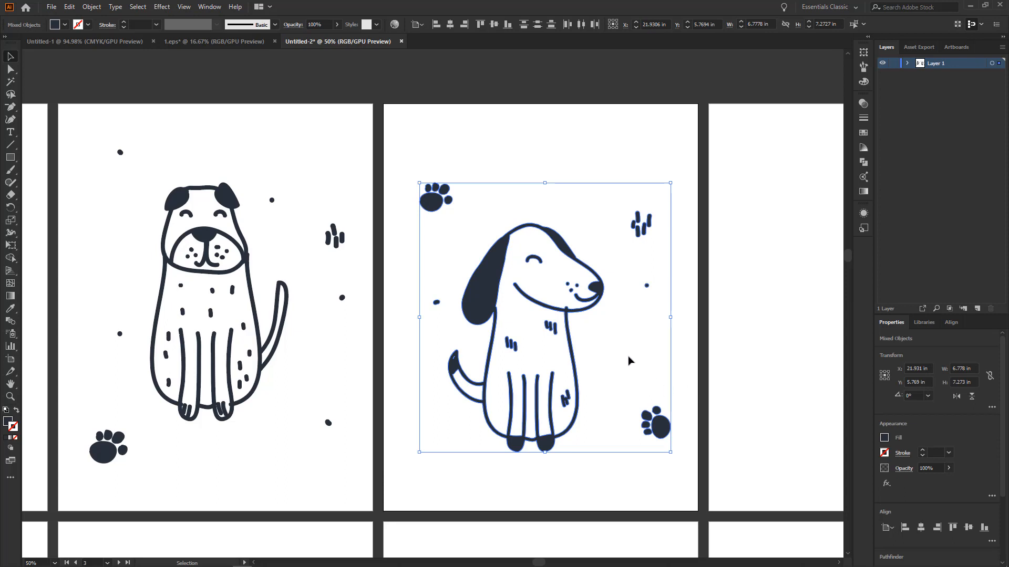
drag(670, 452, 667, 448)
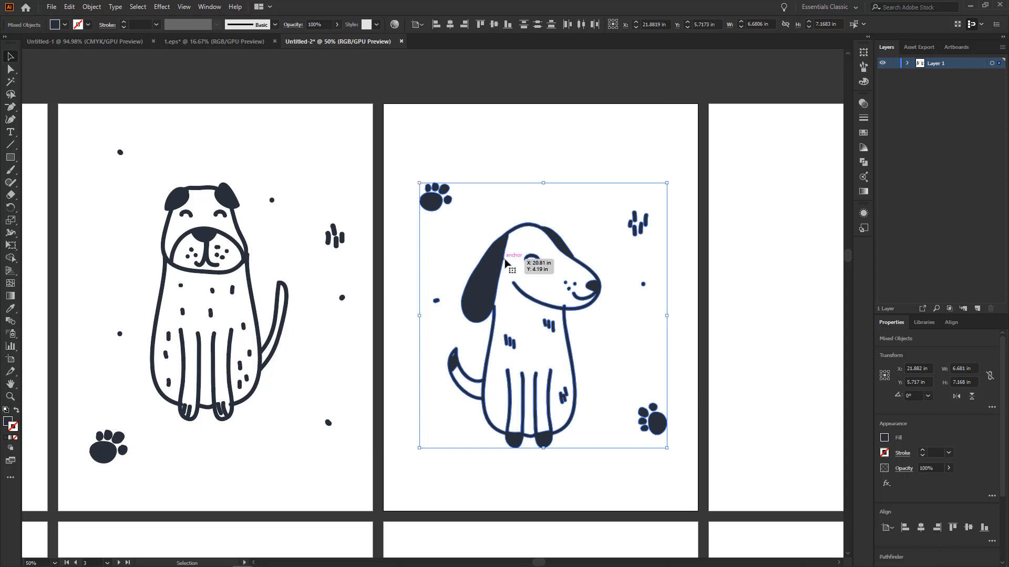
key(Left)
key(Left)
key(Left)
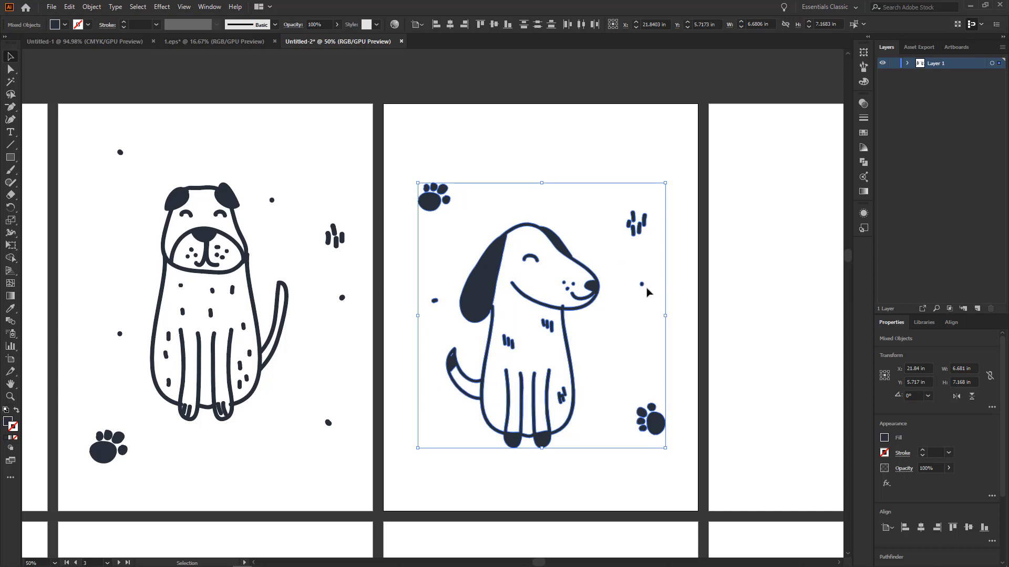
click(678, 284)
- Examine the whole grid of artboards, comparing the two placed dog pages with the pages still empty
key(ctrl+minus)
key(ctrl+minus)
key(ctrl+minus)
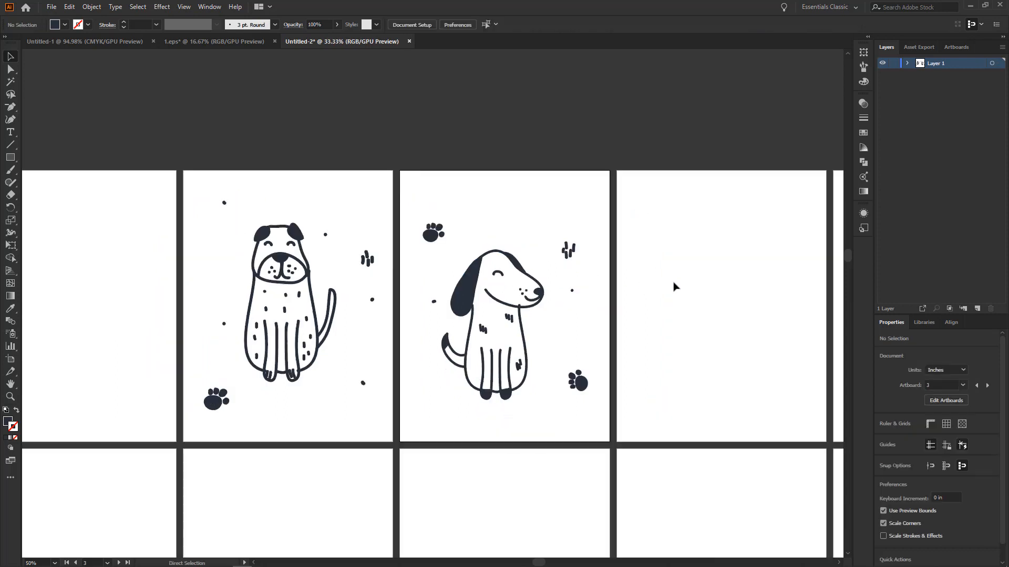
key(ctrl+plus)
key(ctrl+plus)
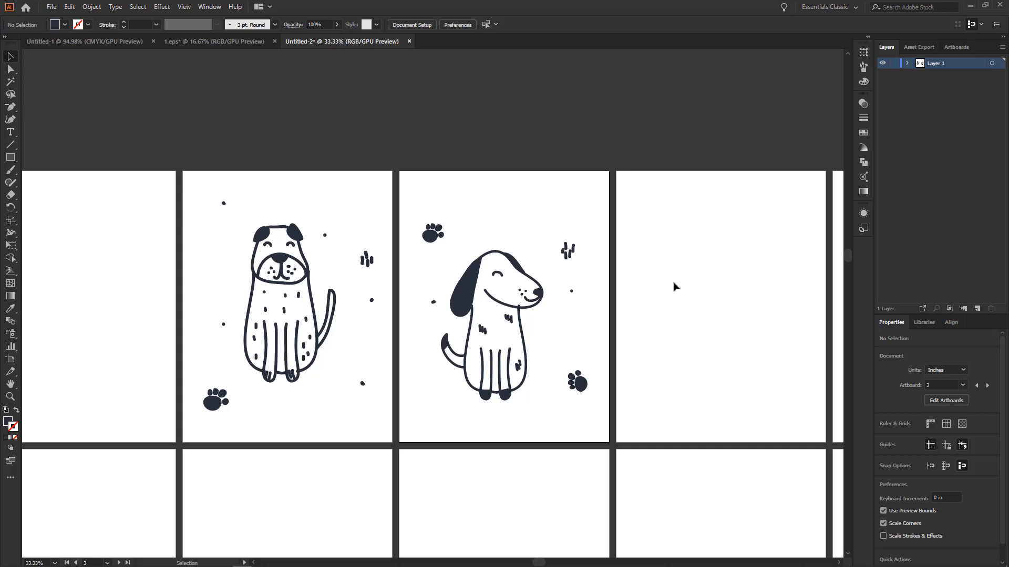
key(ctrl+minus)
scroll(674, 286, down, 5)
key(ctrl+minus)
key(ctrl+minus)
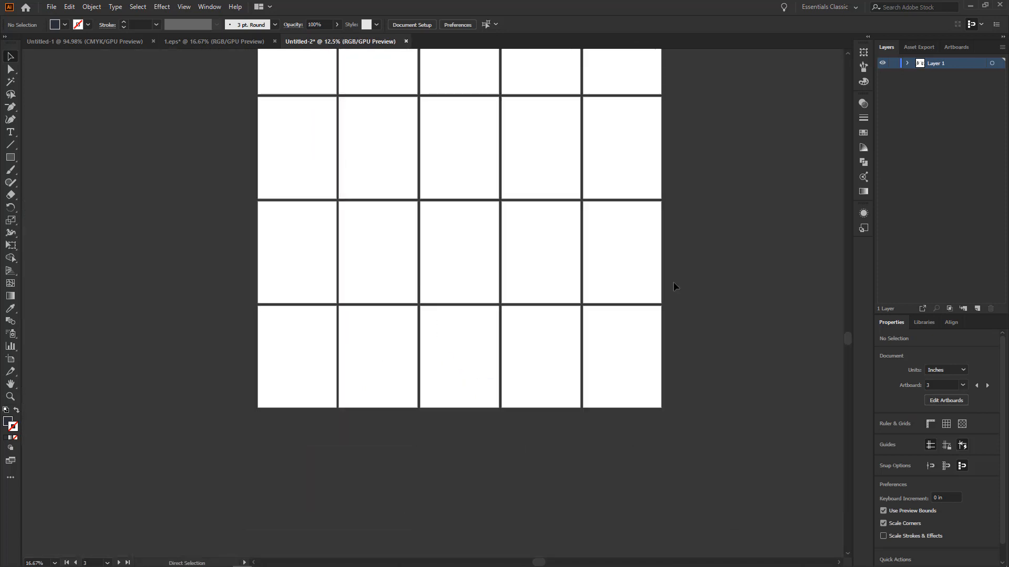
scroll(674, 286, up, 3)
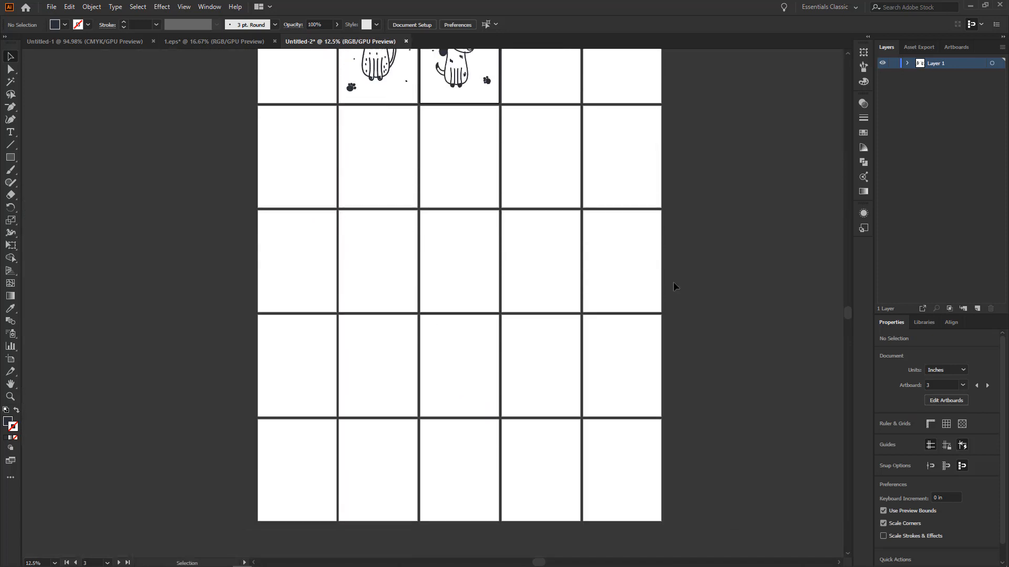
scroll(675, 286, up, 2)
key(ctrl+plus)
key(ctrl+plus)
key(ctrl+plus)
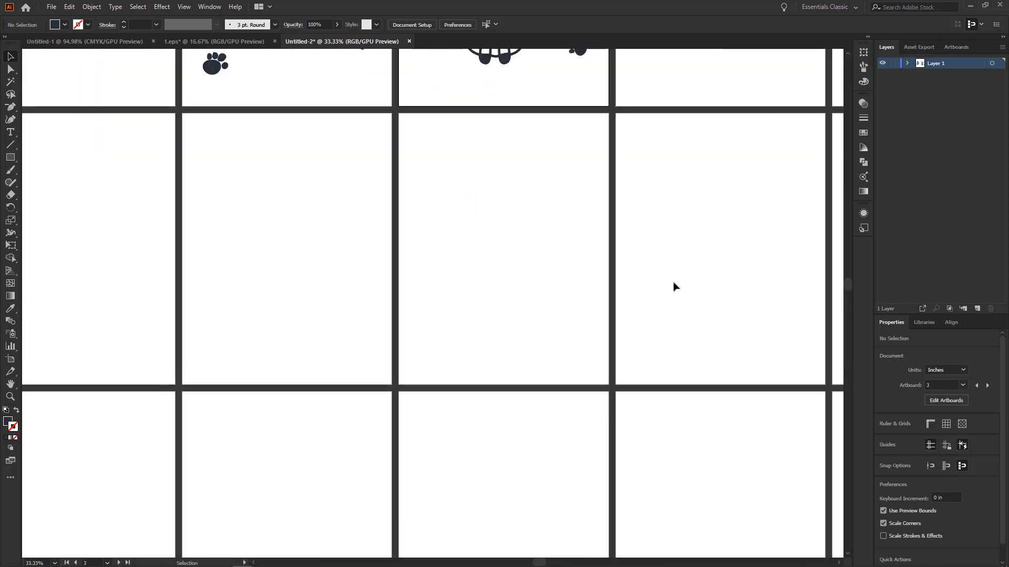
scroll(675, 287, up, 5)
scroll(674, 286, down, 3)
key(ctrl+minus)
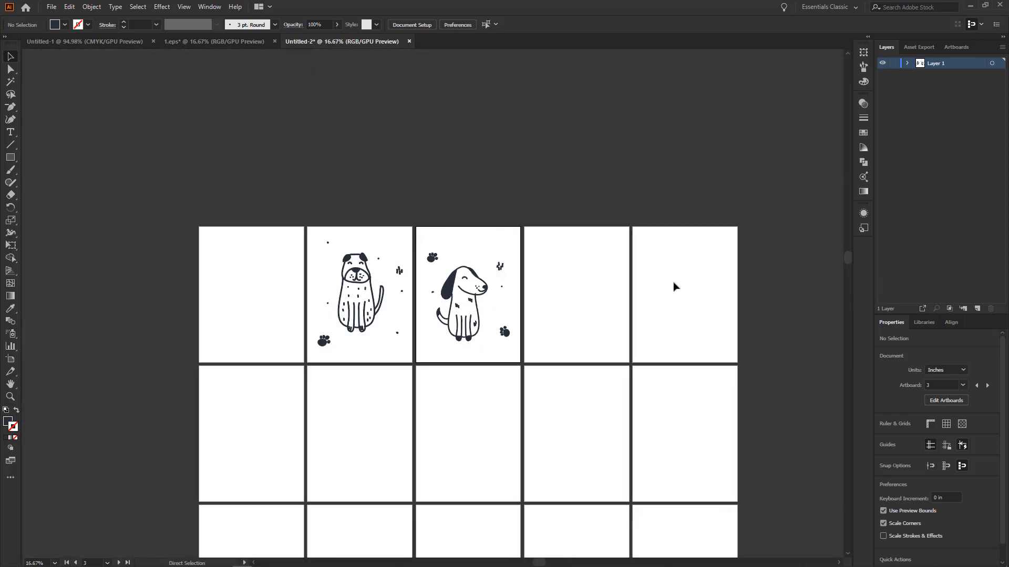
scroll(675, 286, down, 3)
key(ctrl+minus)
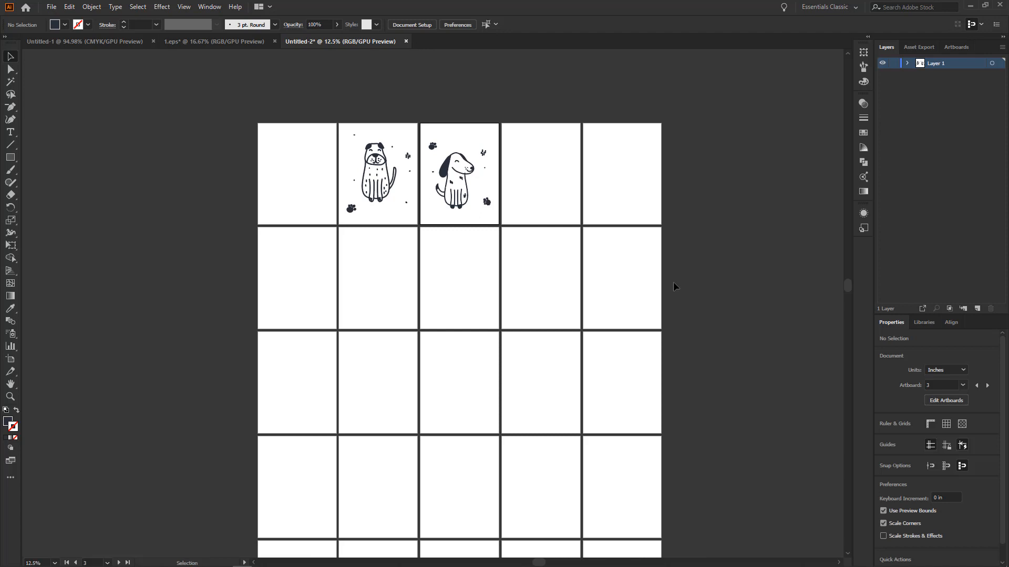
scroll(673, 286, down, 3)
key(ctrl+minus)
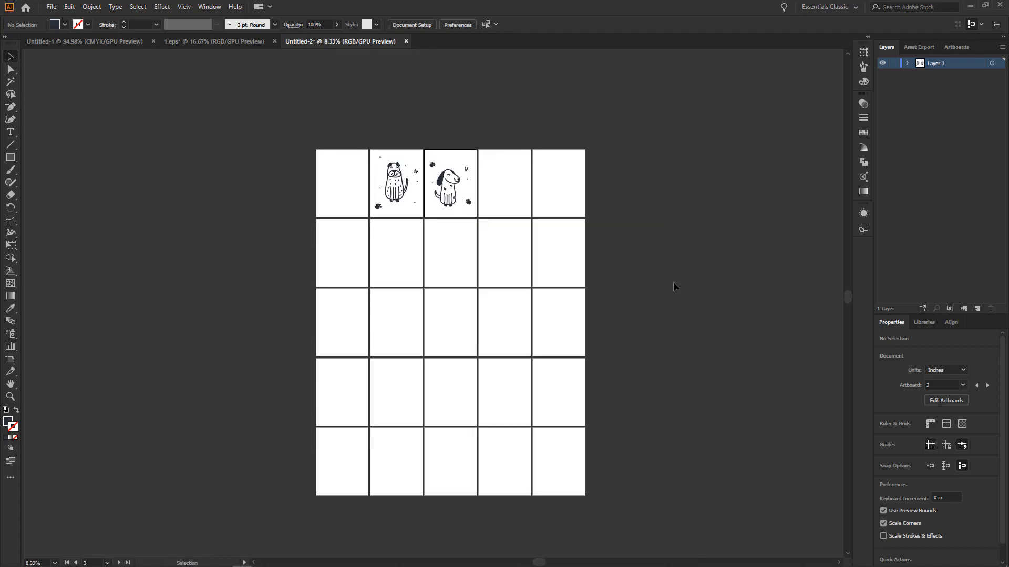
scroll(673, 283, up, 2)
key(ctrl+plus)
scroll(673, 284, down, 3)
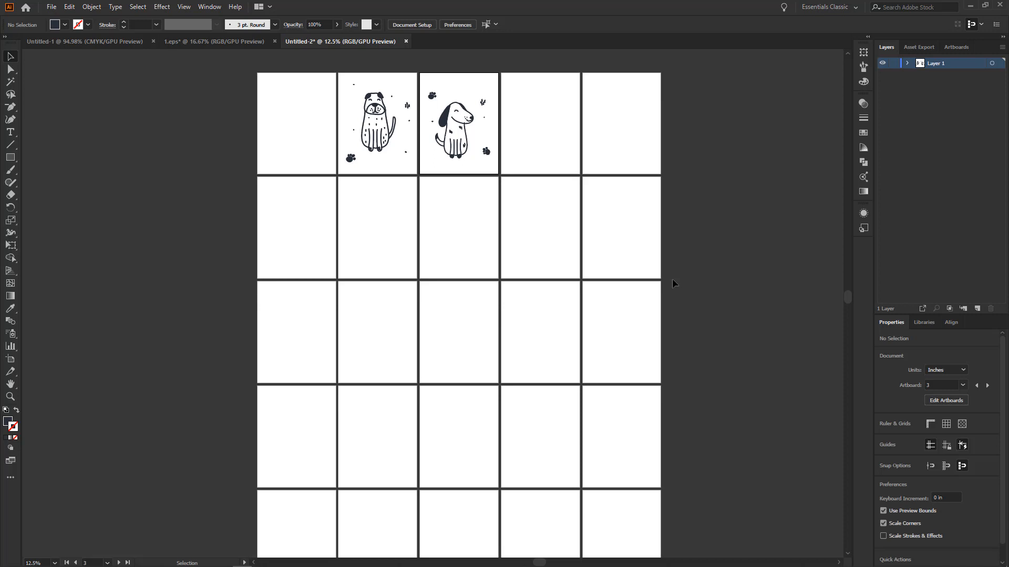
scroll(673, 283, down, 2)
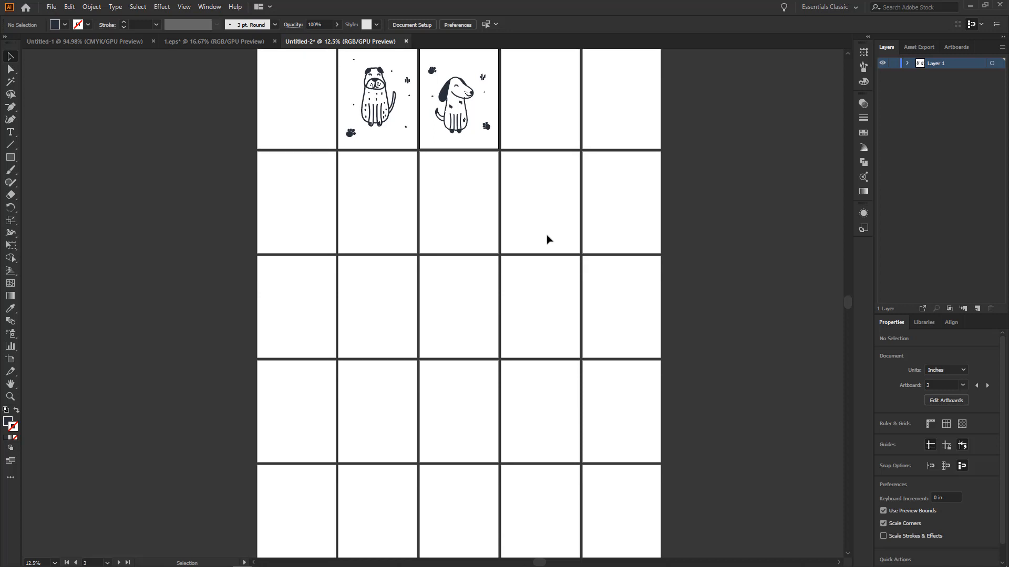
- Add the text "That' it" to the last artboard and enlarge it to nearly fill the page width
click(11, 131)
scroll(552, 284, down, 2)
click(608, 483)
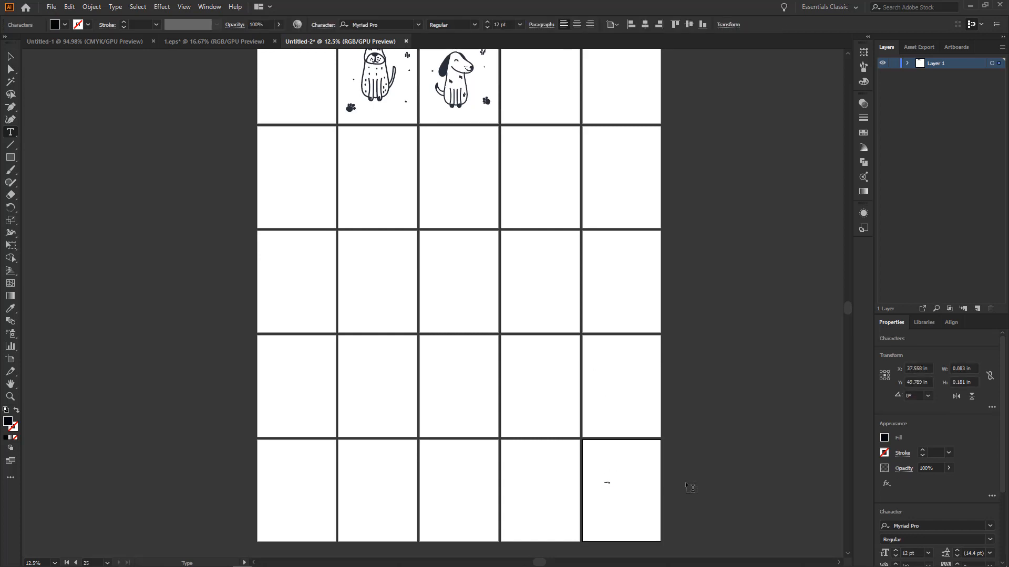
key(Escape)
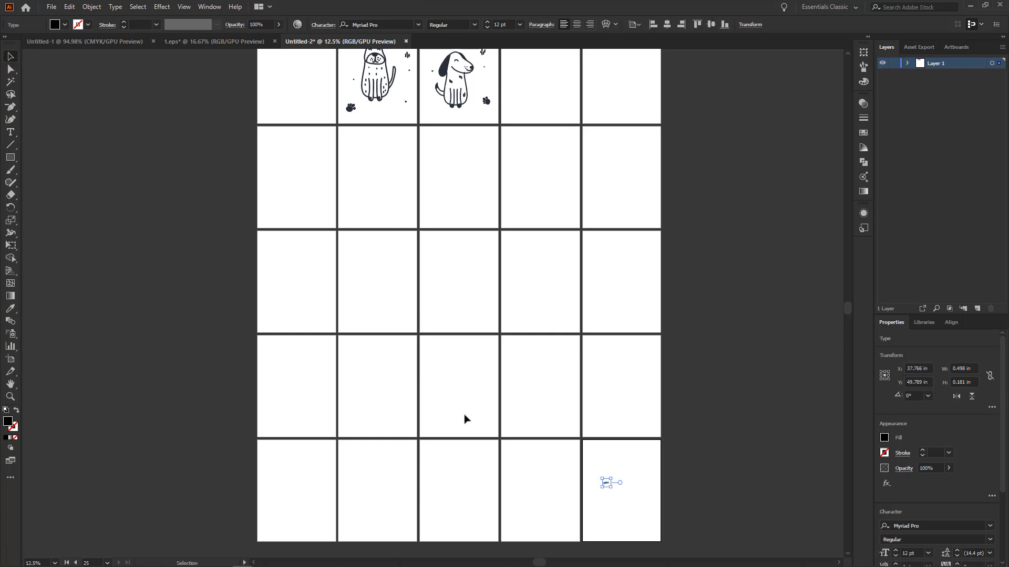
drag(612, 487, 653, 504)
click(644, 509)
scroll(309, 138, up, 2)
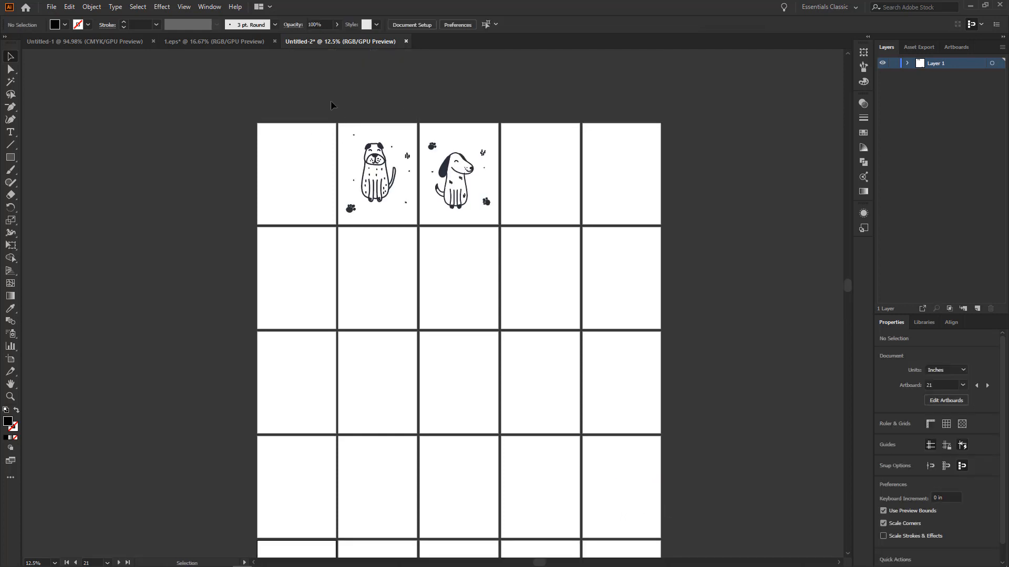
drag(330, 126, 416, 225)
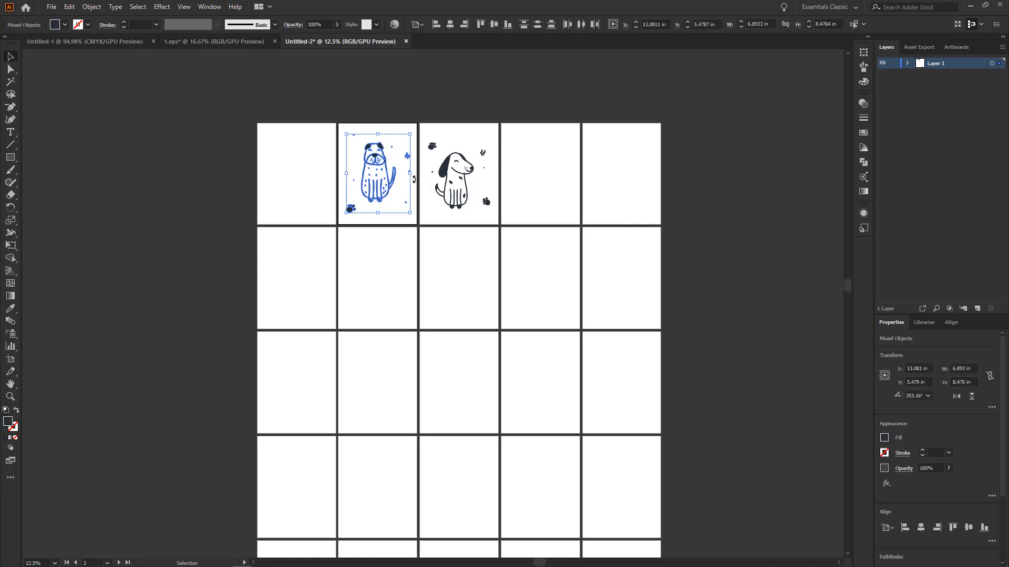
scroll(427, 241, down, 3)
key(ctrl+minus)
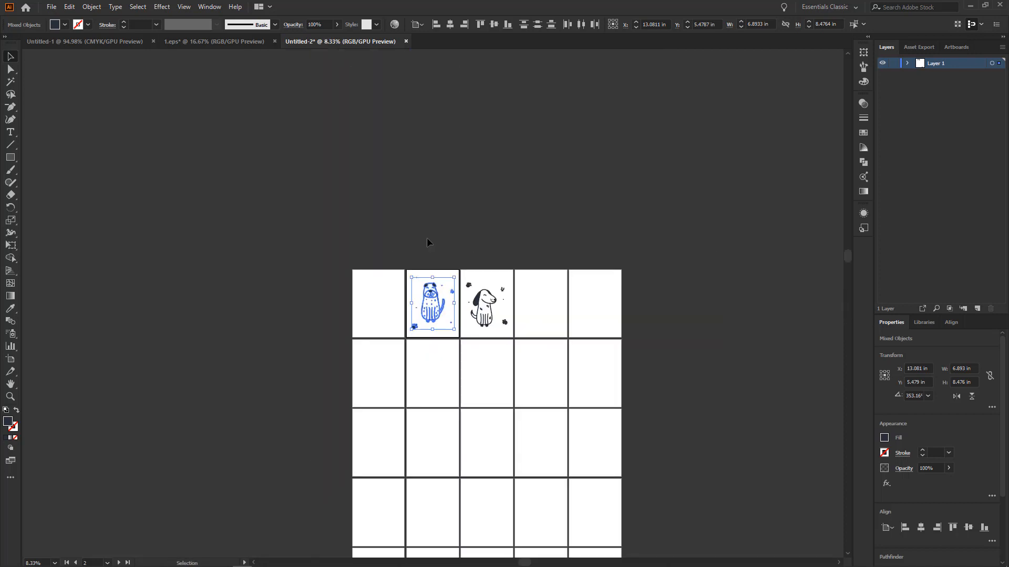
scroll(427, 239, down, 3)
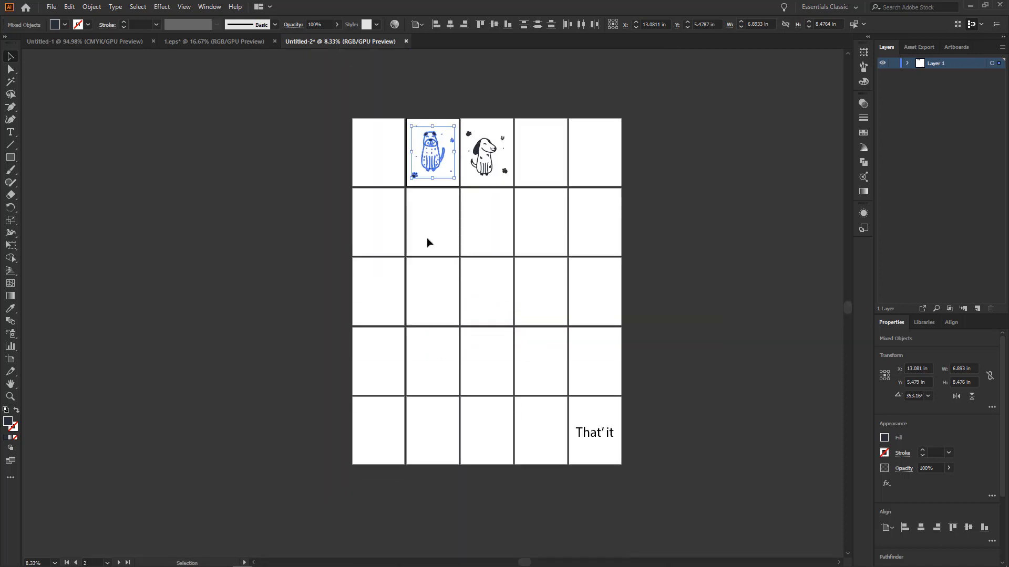
click(734, 253)
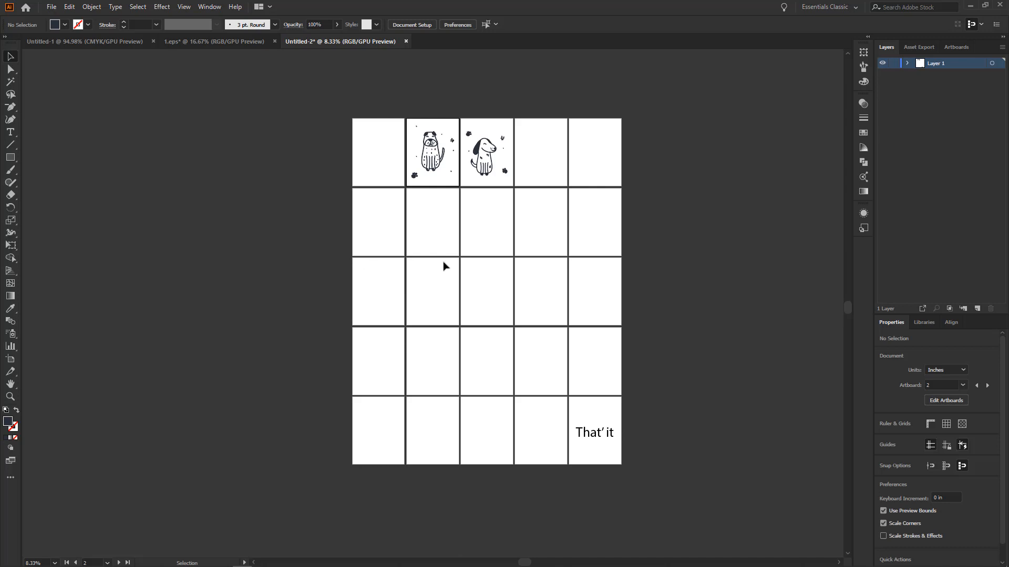
scroll(617, 492, right, 3)
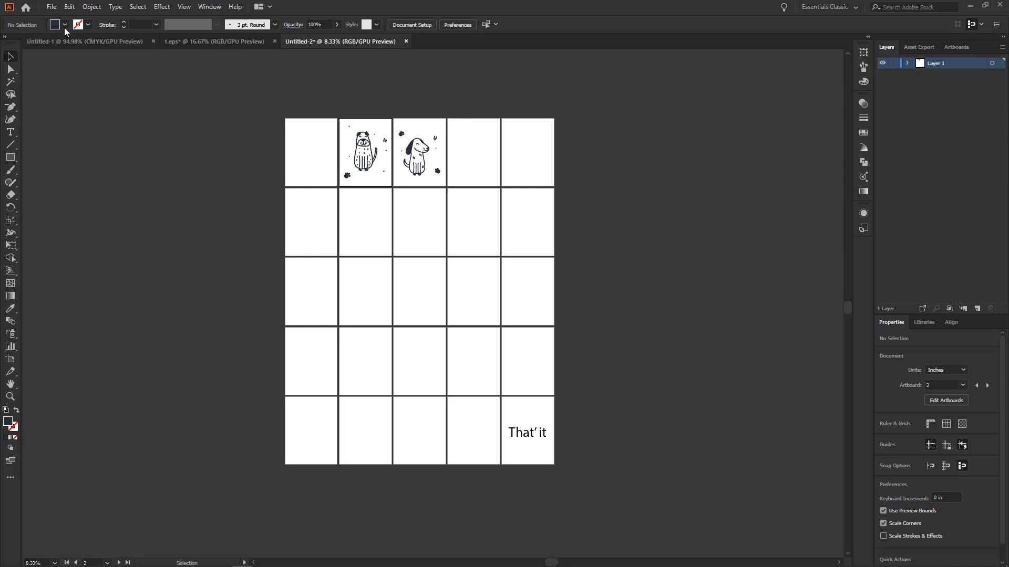
click(54, 7)
mouse_move(118, 192)
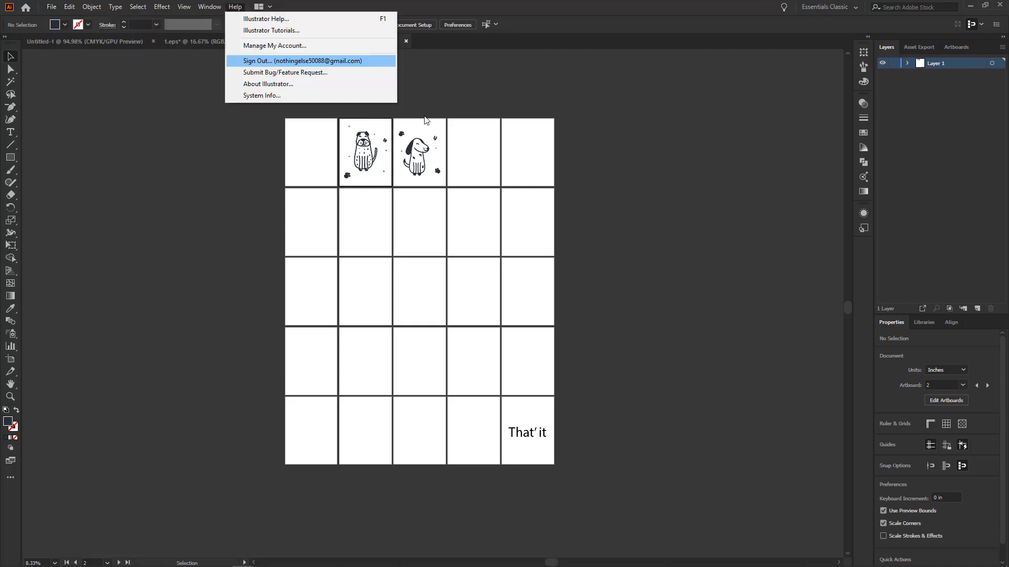
click(522, 240)
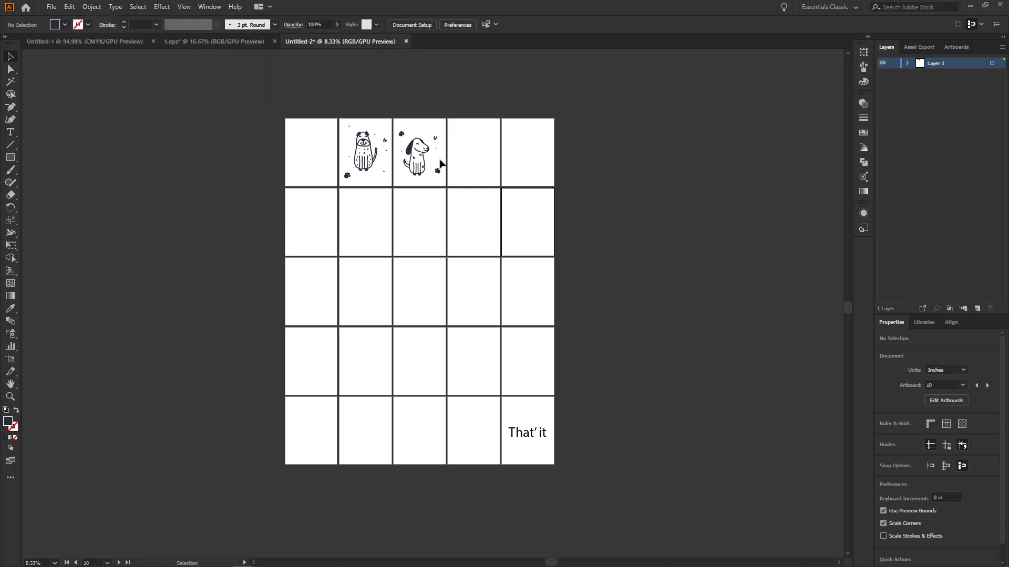
- Set up saving the document under the name Cute Dogs in Adobe PDF format
click(53, 7)
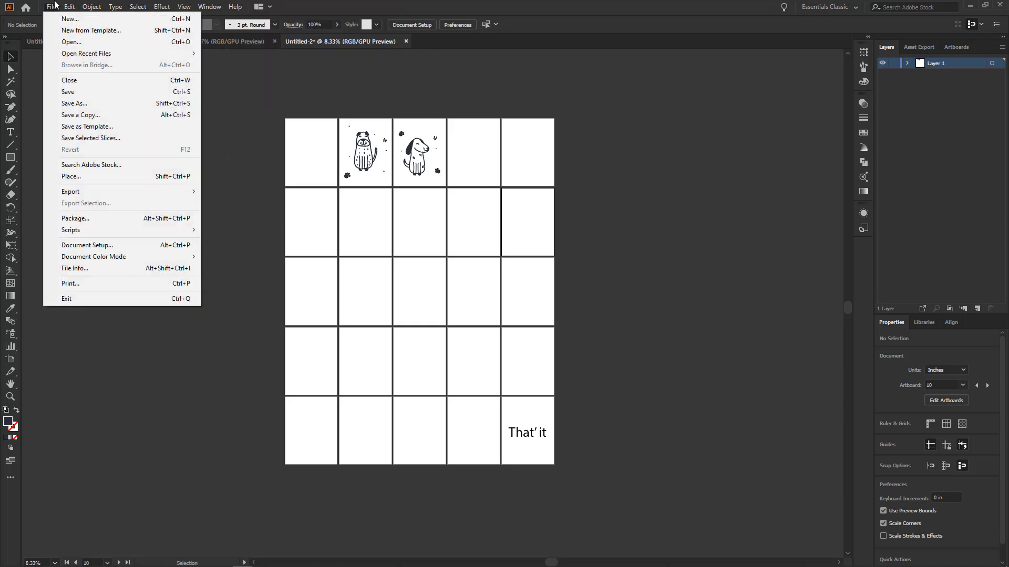
click(92, 101)
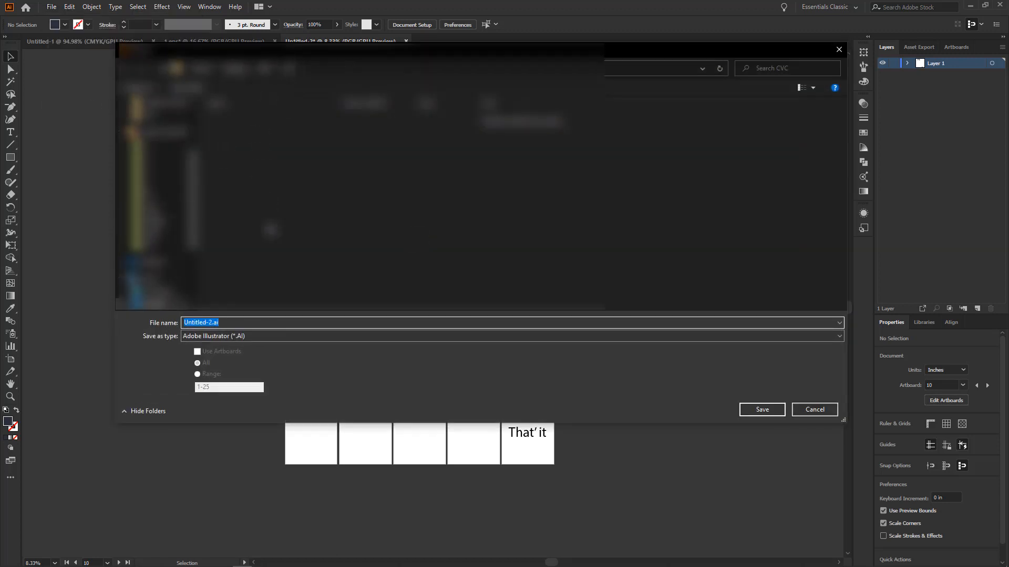
key(BackSpace)
text(Cute Dogs)
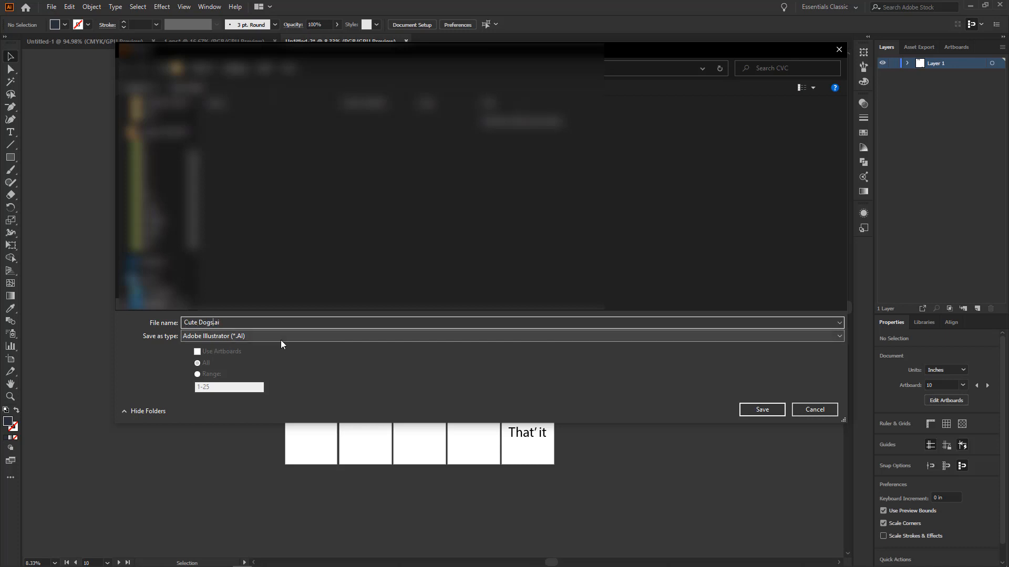
click(232, 339)
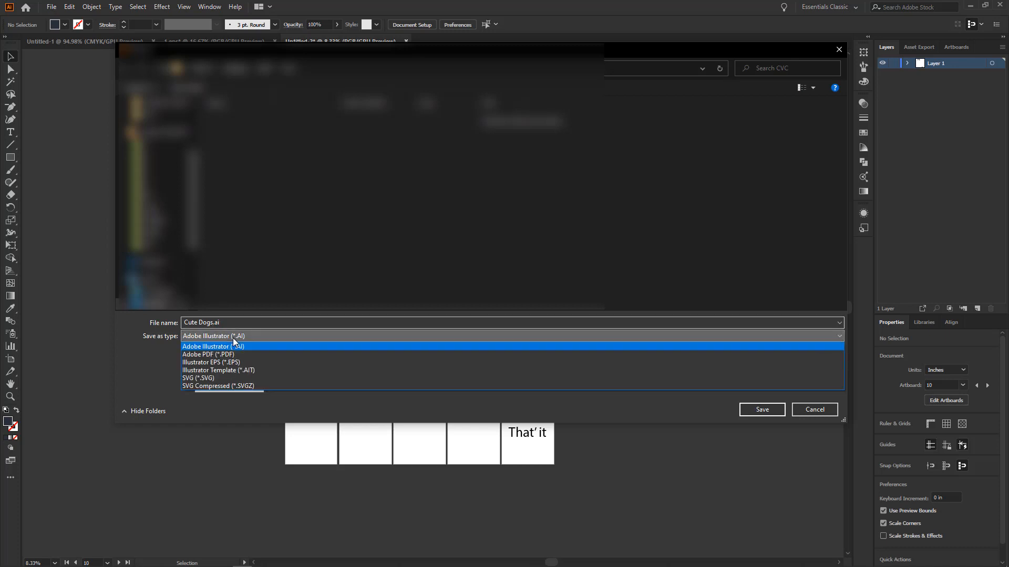
click(279, 337)
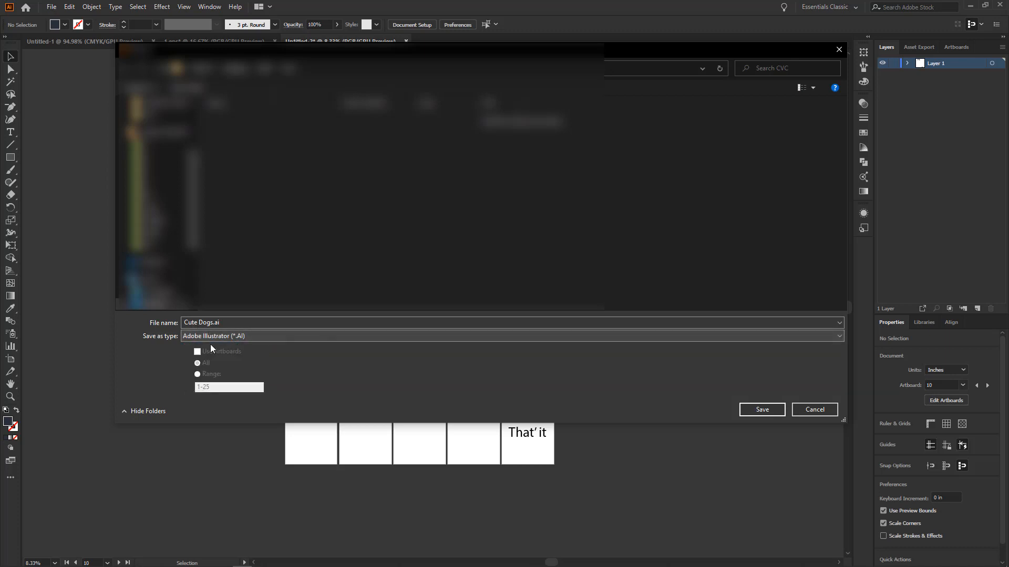
click(303, 339)
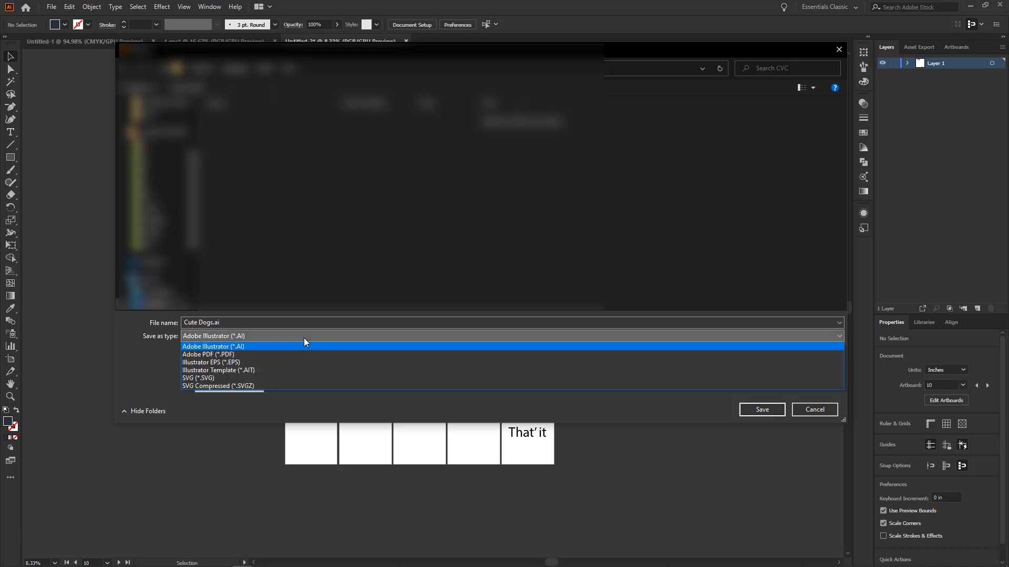
click(248, 354)
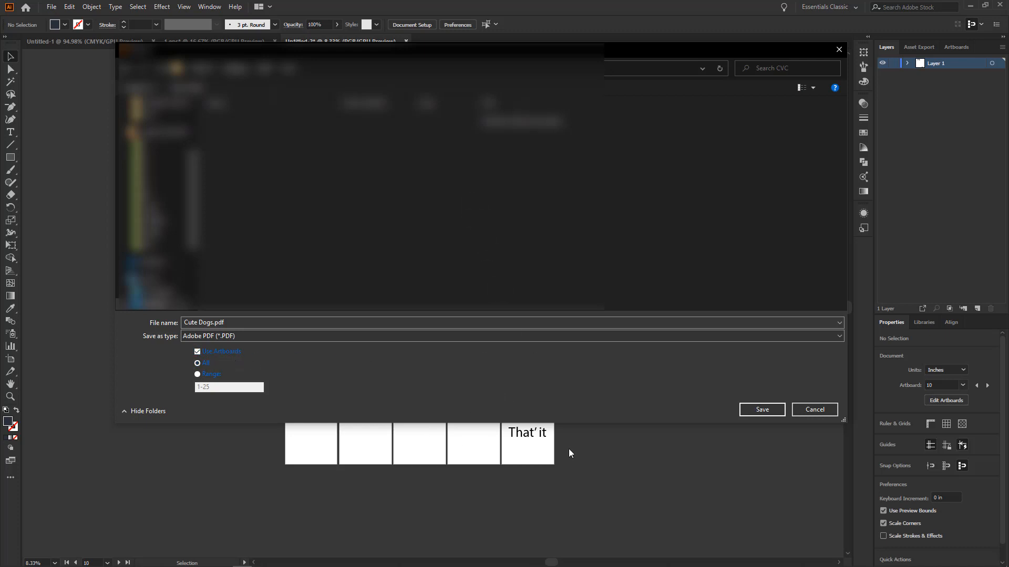
- Save the PDF with the Illustrator Default preset, keeping its general options as they are
drag(445, 50, 435, 301)
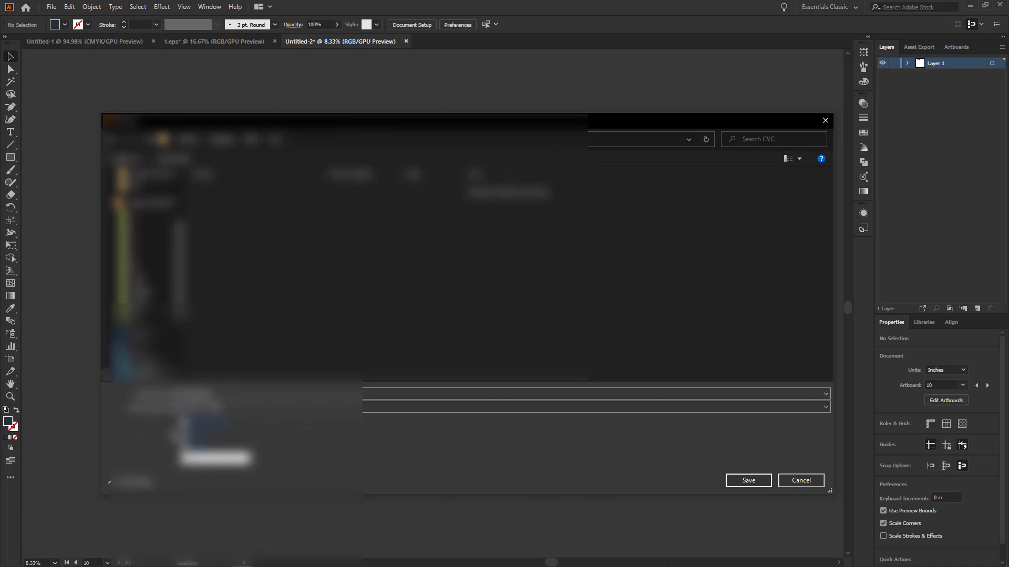
click(742, 482)
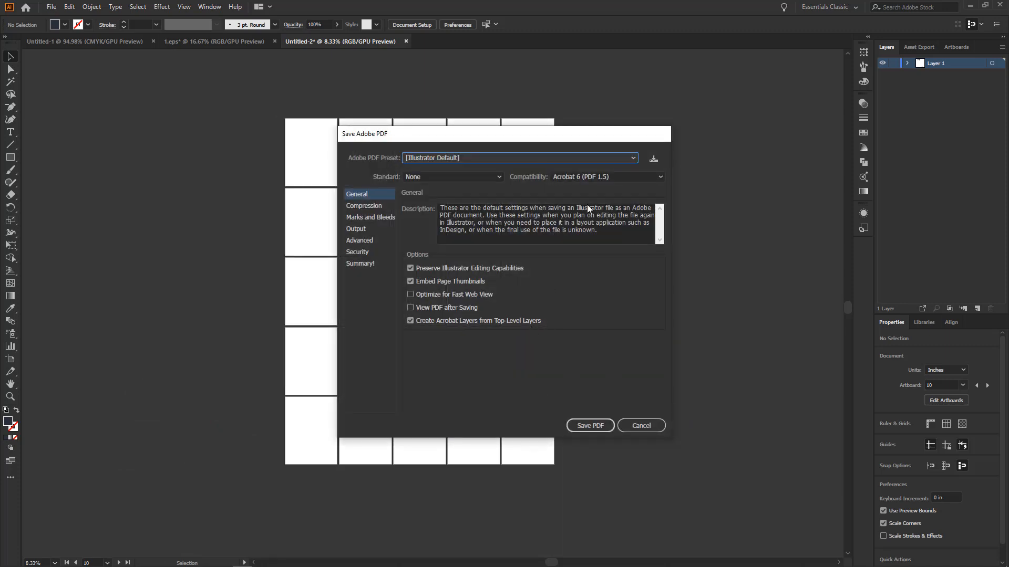
click(593, 426)
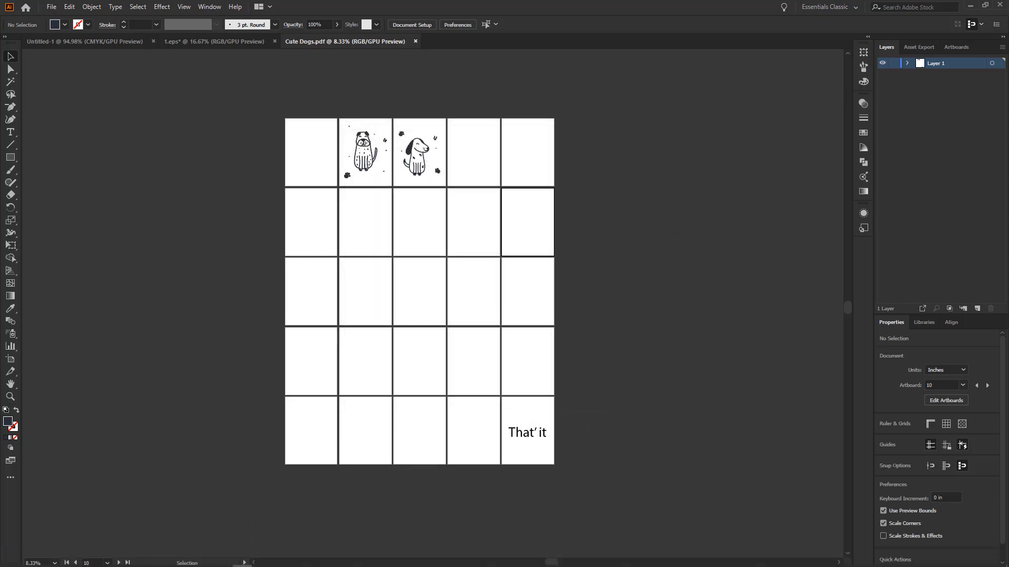
- Switch to File Explorer, go to the CVC folder and open Cute Dogs.pdf in Adobe Acrobat
click(223, 559)
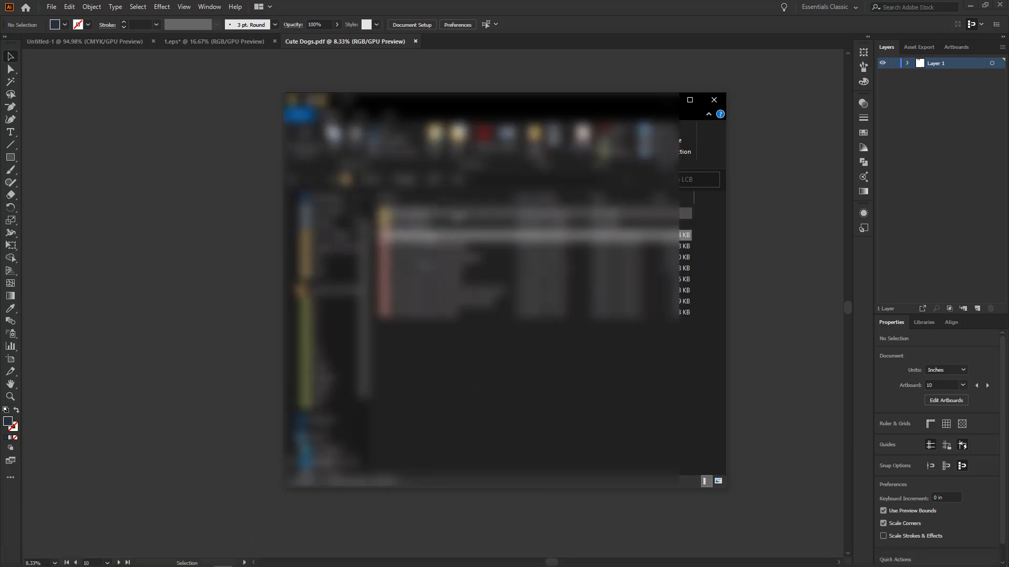
click(438, 180)
key(alt+Left)
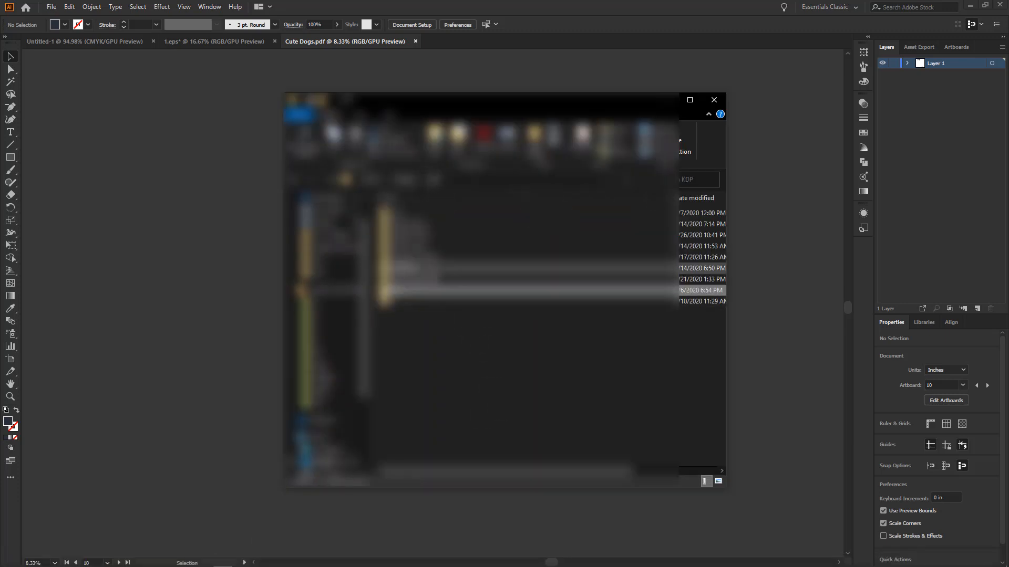
double_click(471, 215)
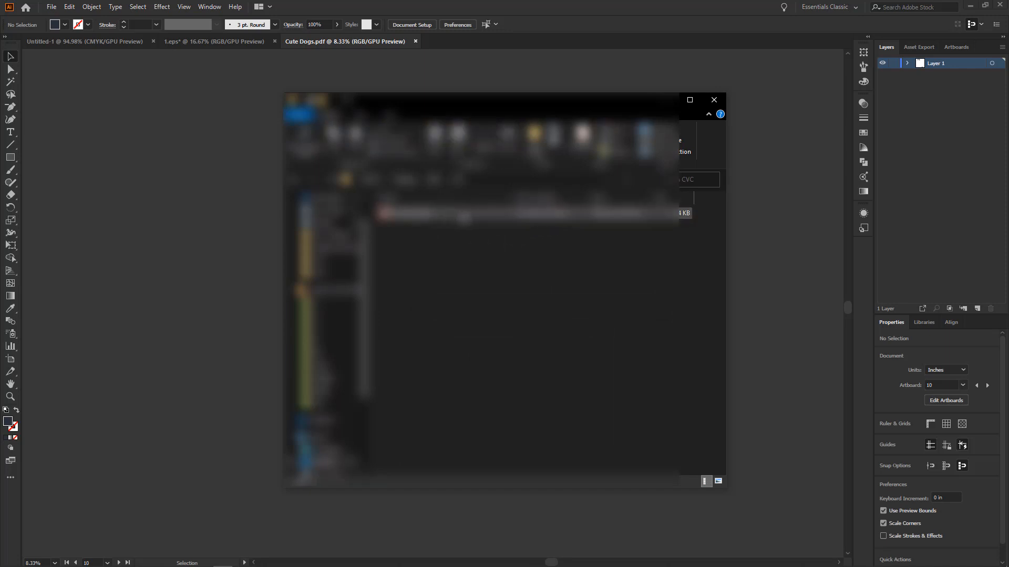
click(474, 218)
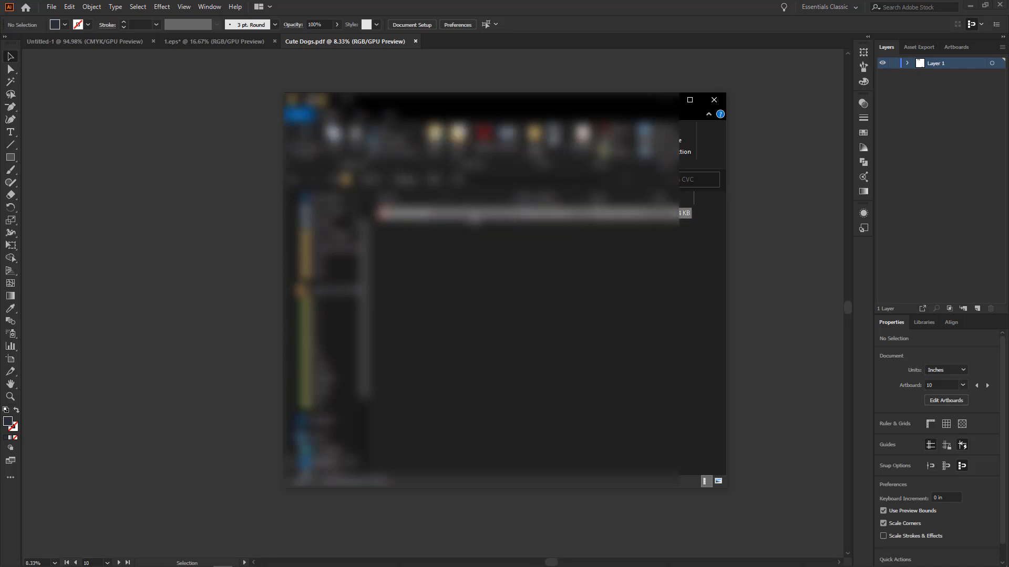
double_click(475, 216)
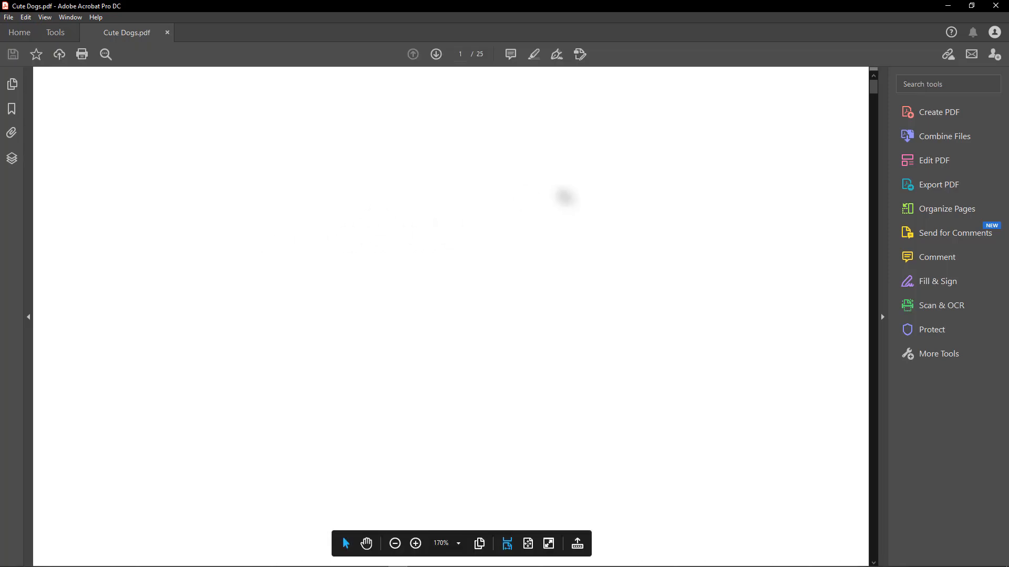
- Review the exported PDF at 50% zoom, from the first pages with the dog drawing to the last page
ctrl+scroll(560, 190, down, 6)
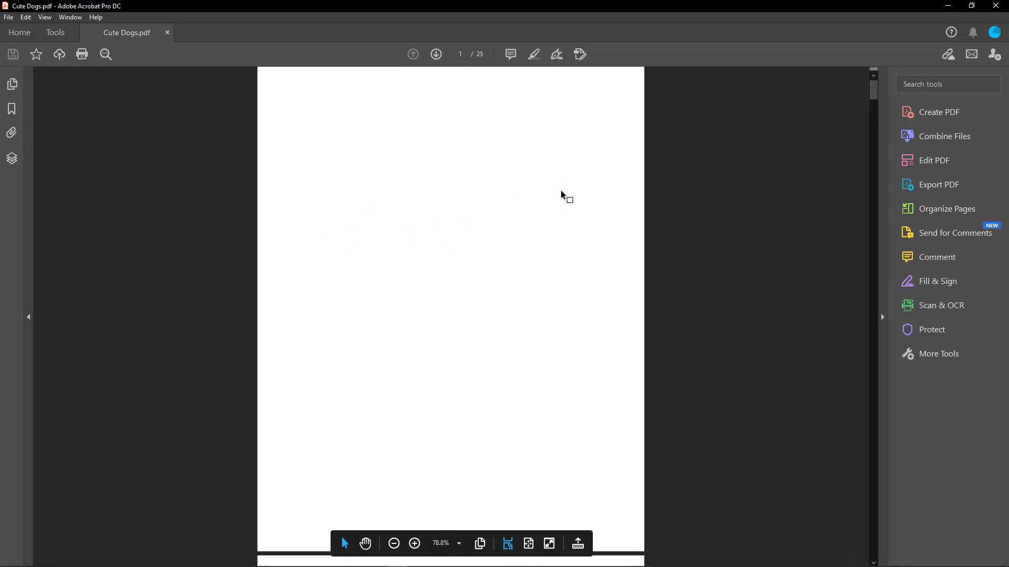
scroll(560, 190, down, 2)
scroll(550, 465, down, 2)
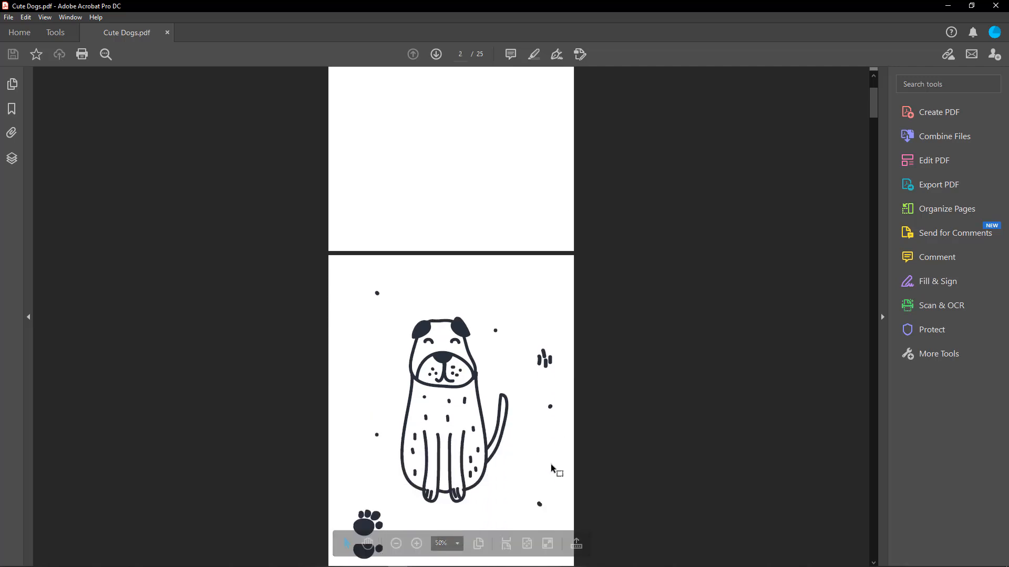
drag(875, 110, 869, 560)
drag(541, 425, 396, 423)
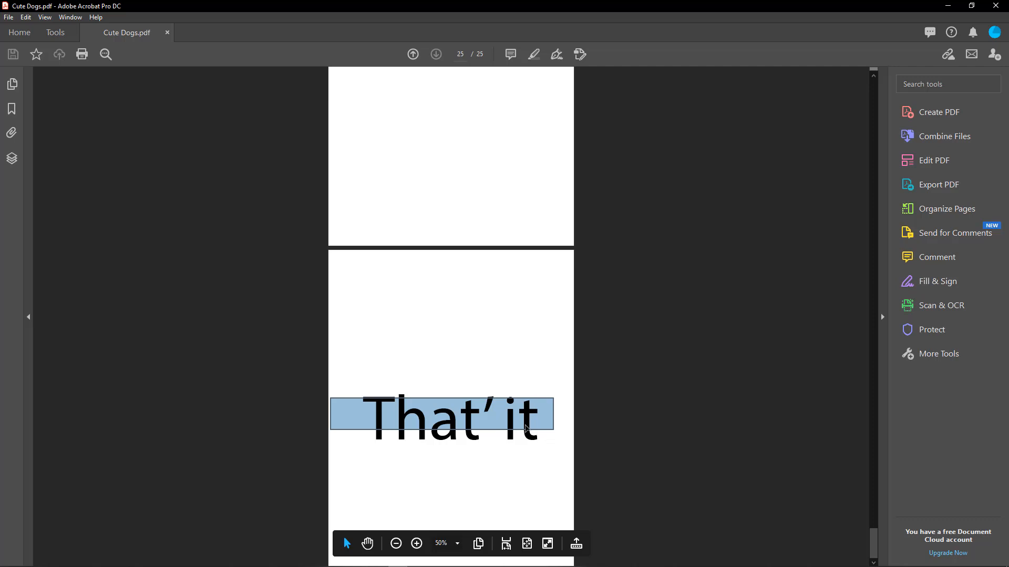
click(462, 212)
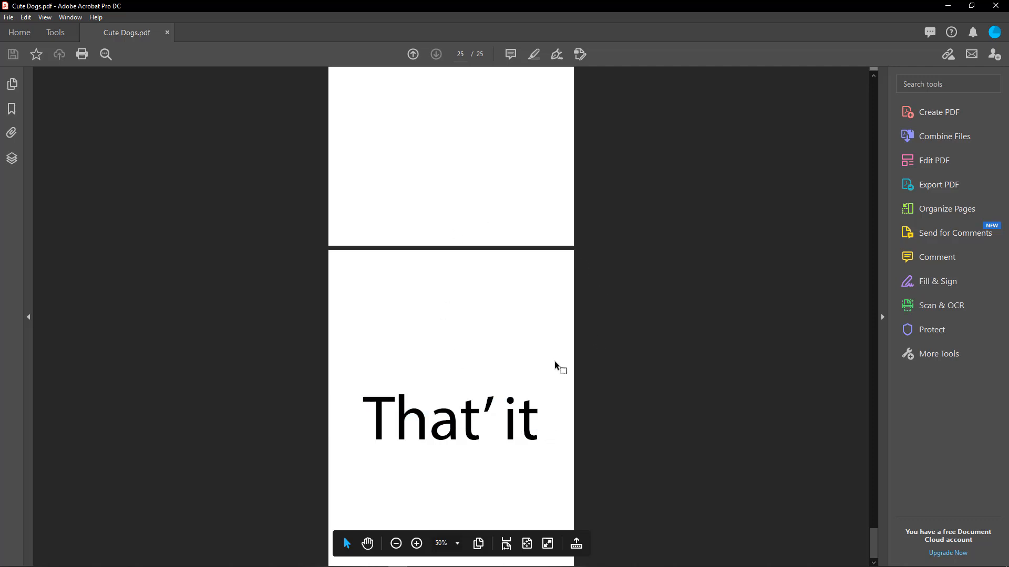